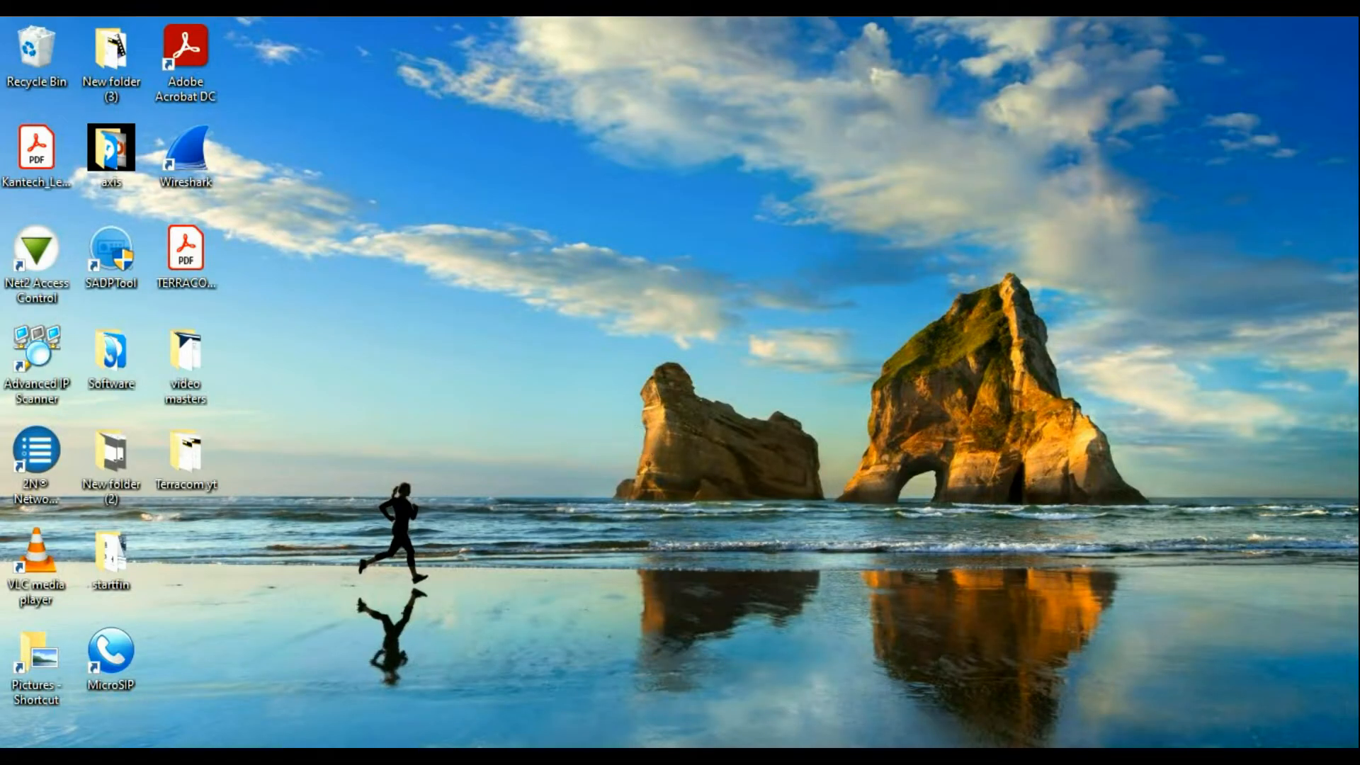
Open Firefox, load the device's web interface at 192.168.1.85, and maximize the browser window
left_click(129, 757)
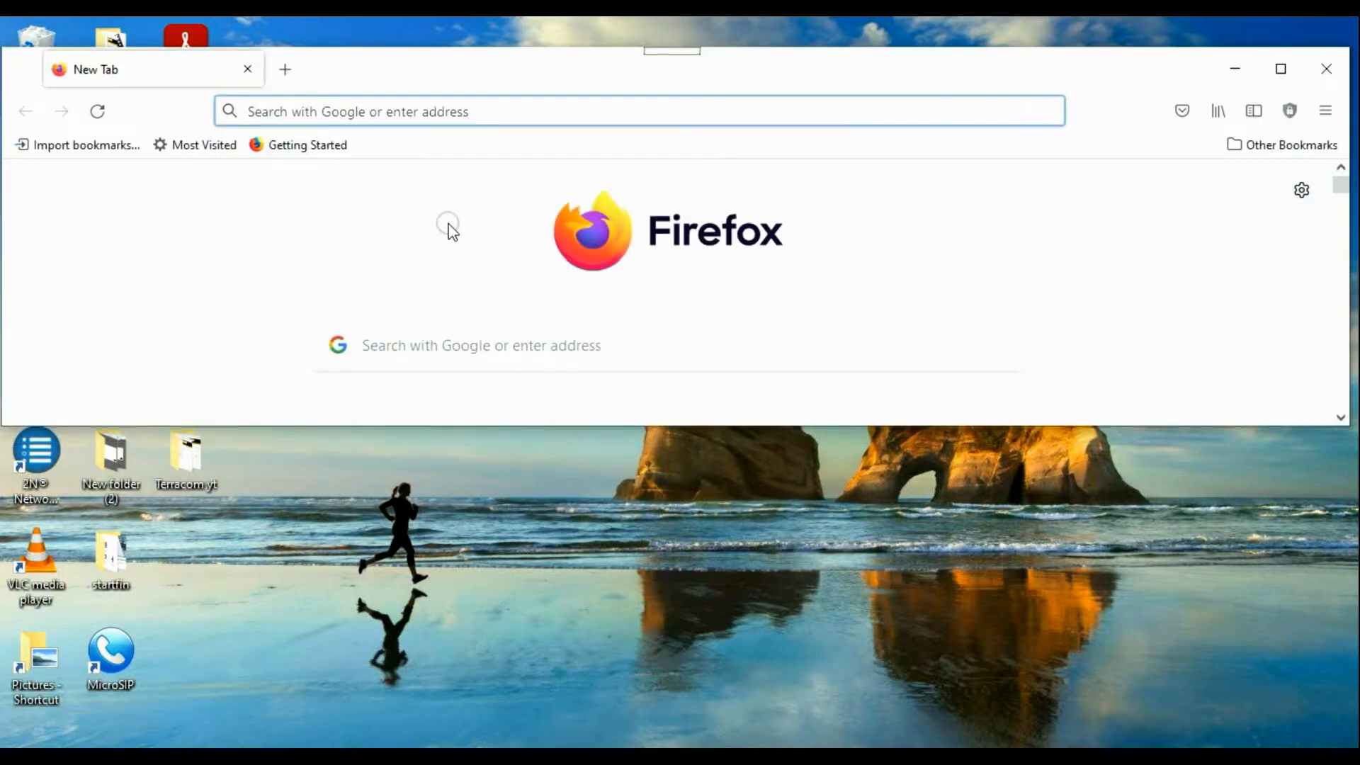
type("192")
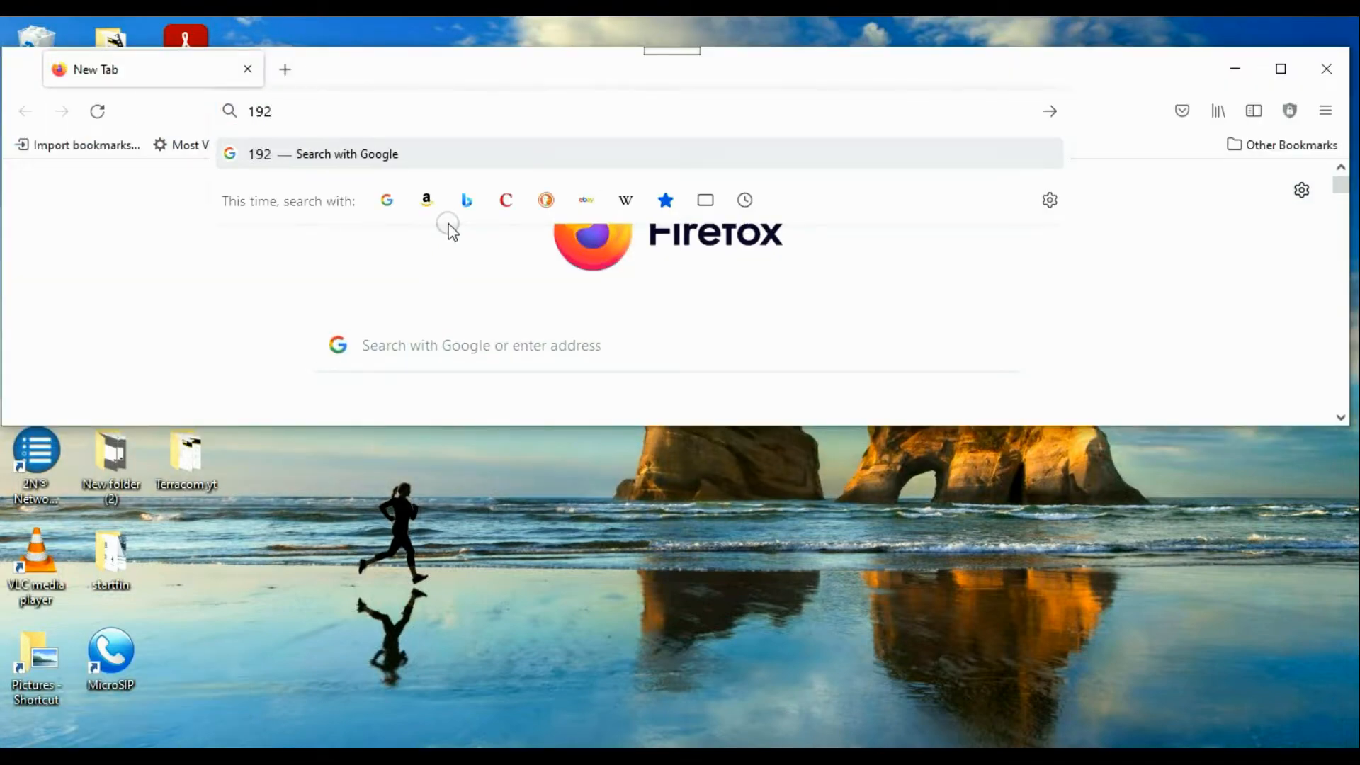
type(".16")
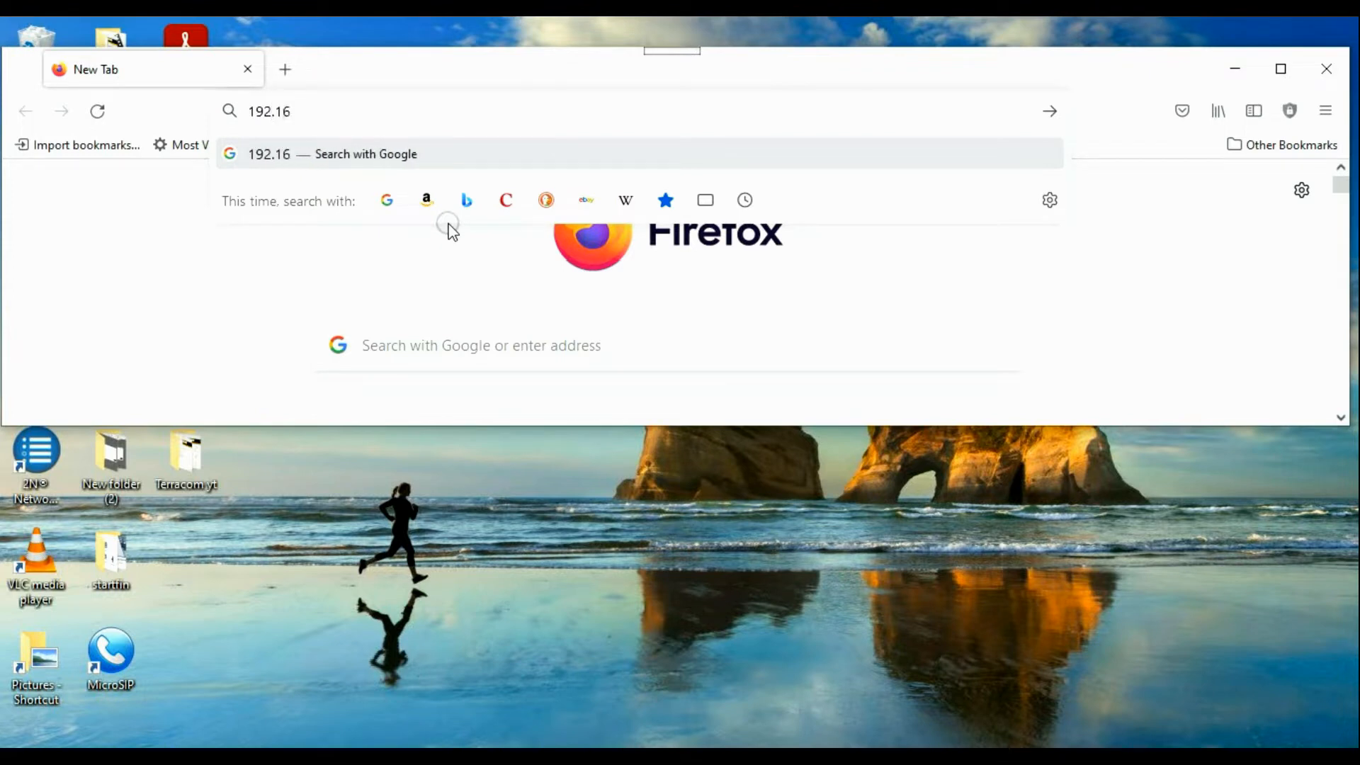
type("8.1.")
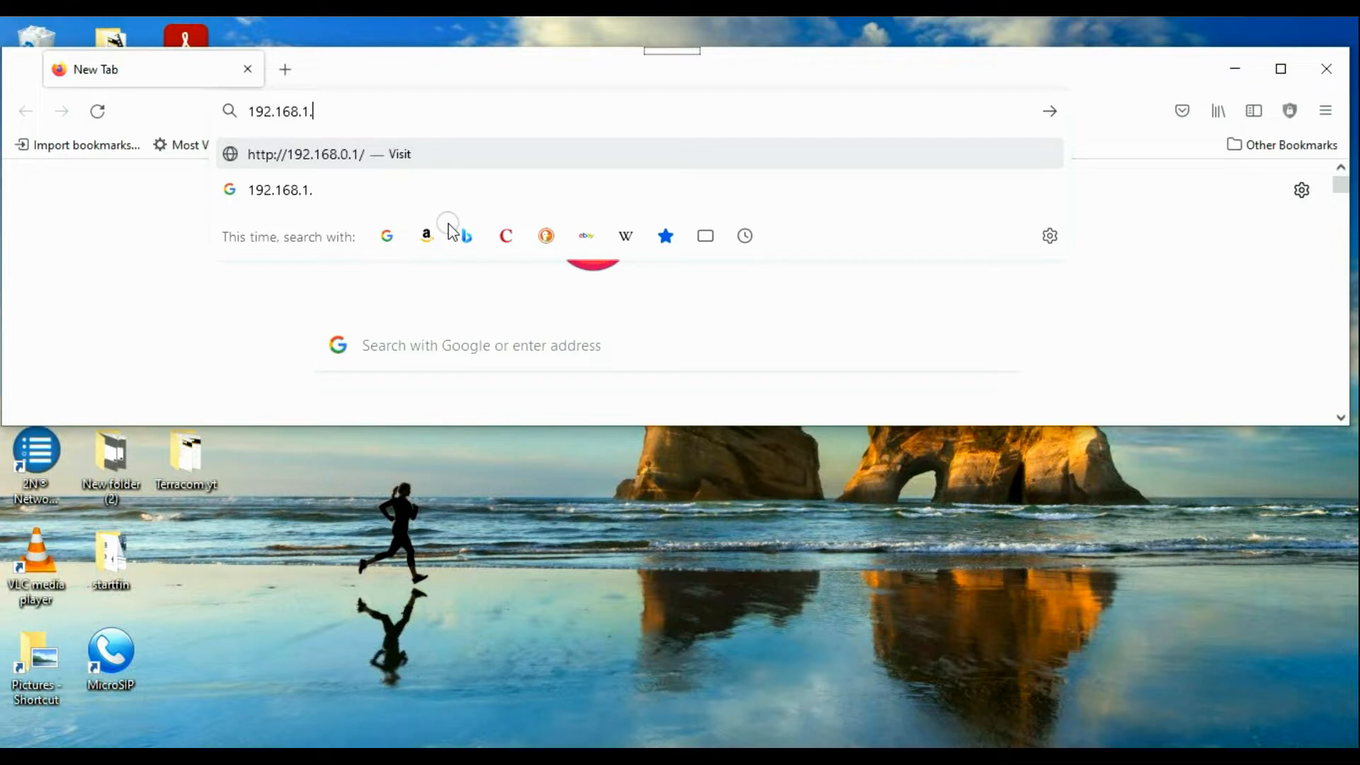
type("85")
key("Return")
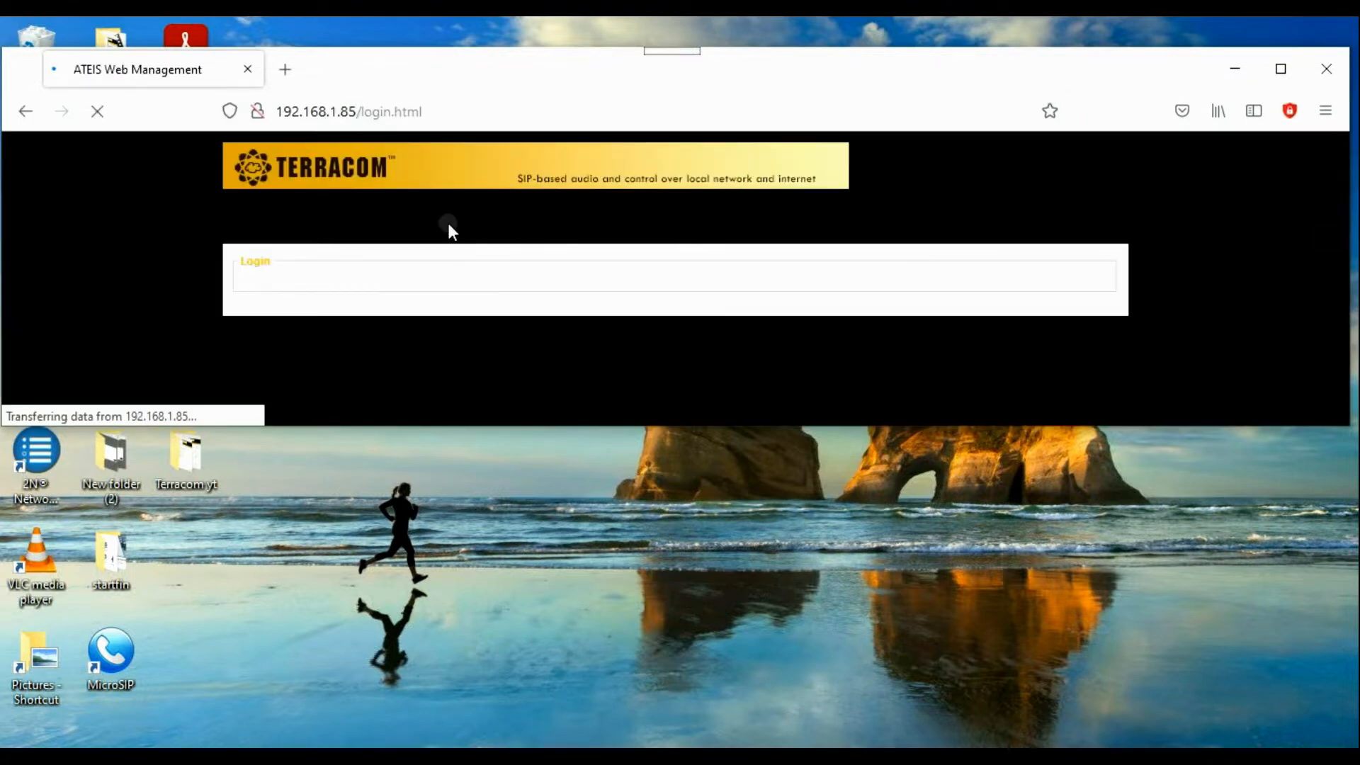
left_click(1288, 80)
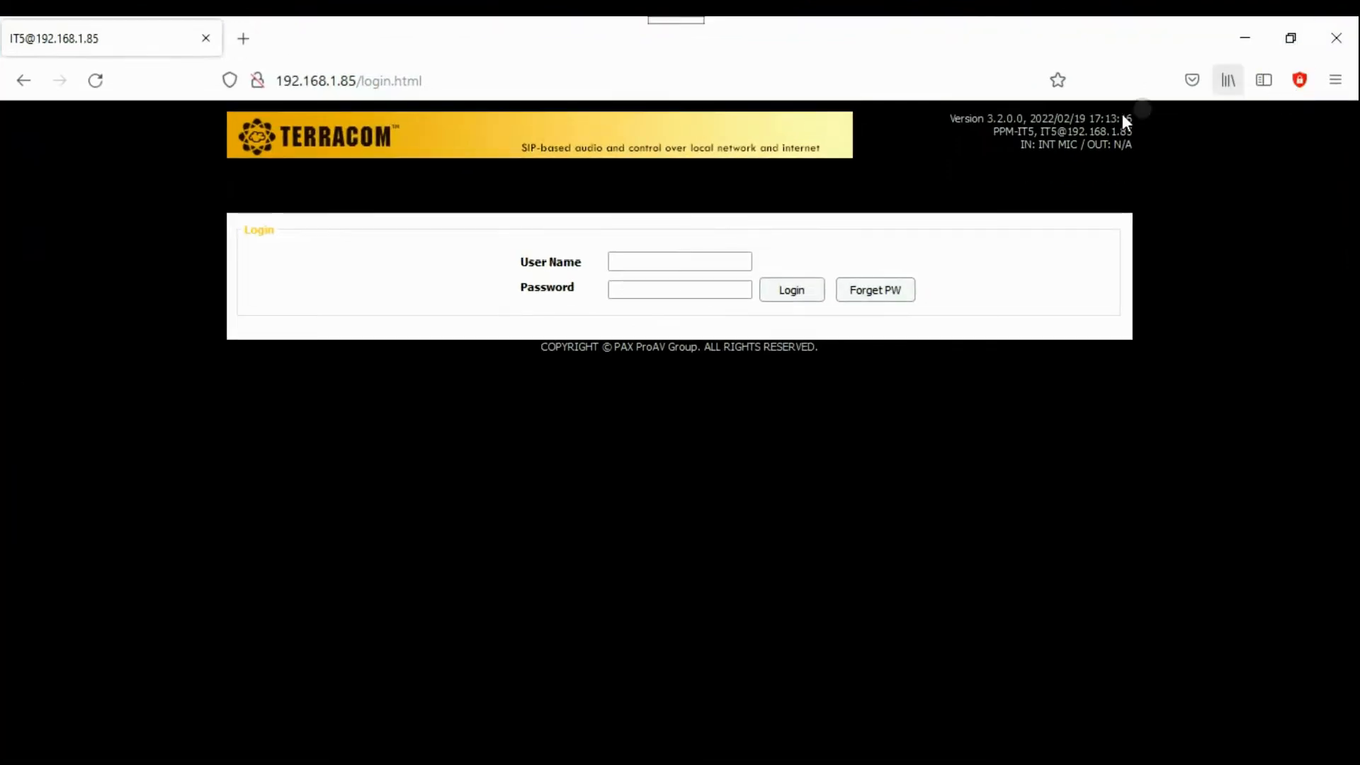
Log in with the user name admin and the account password, and open the basic setup page
left_click(685, 266)
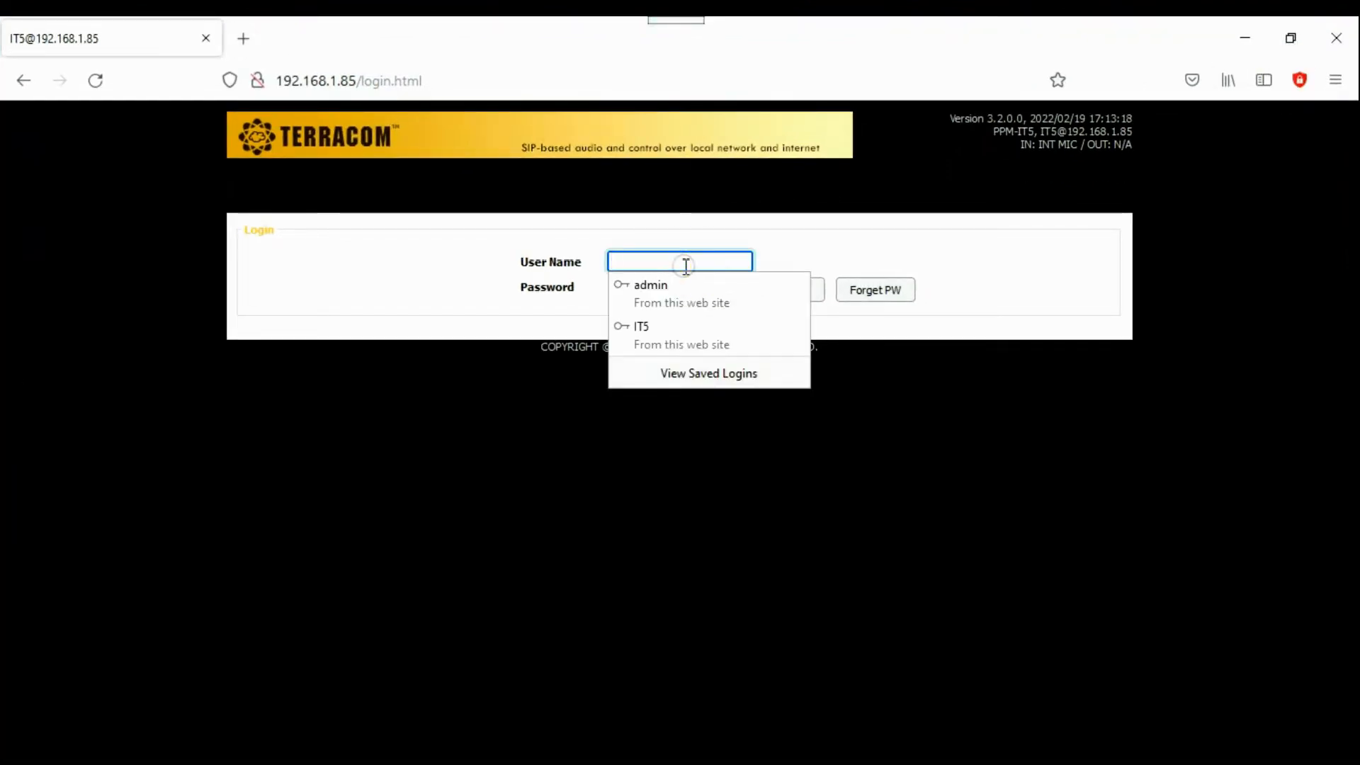
type("a")
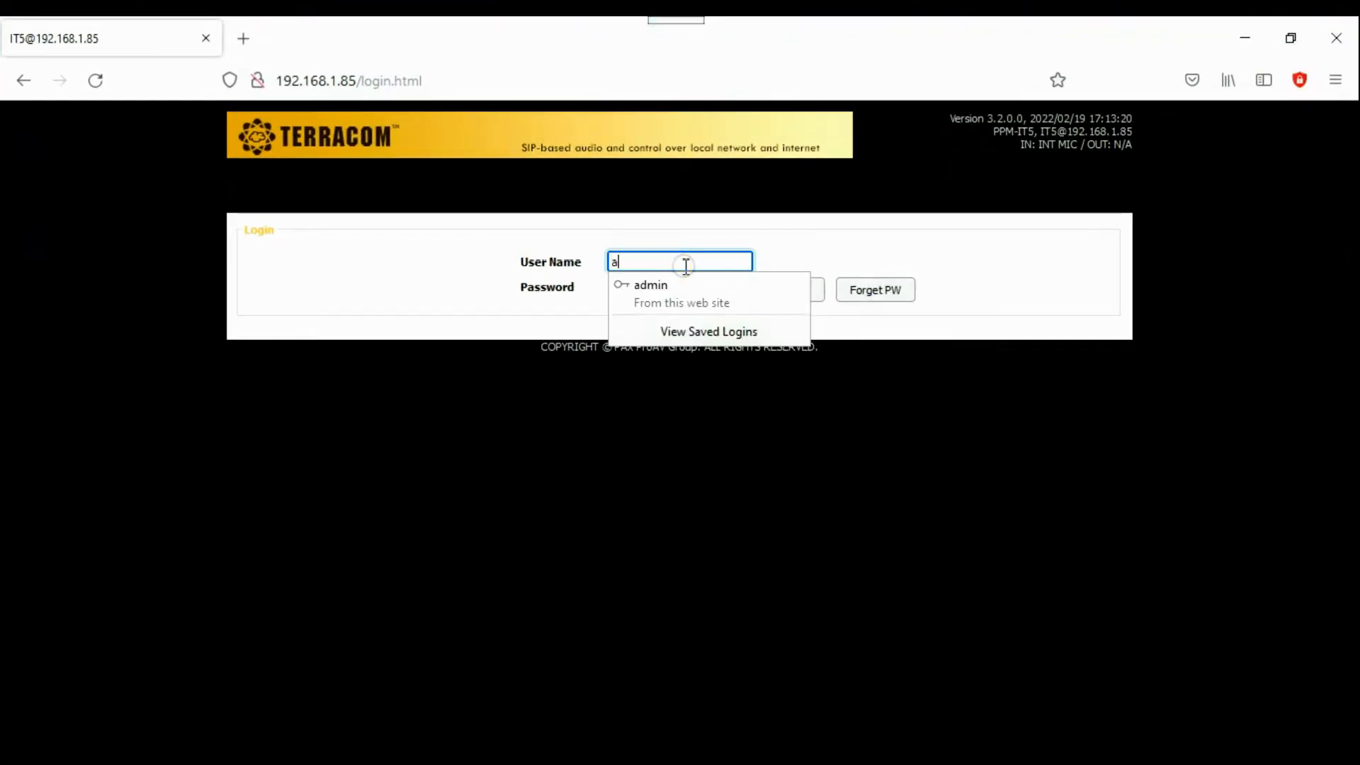
type("dmin")
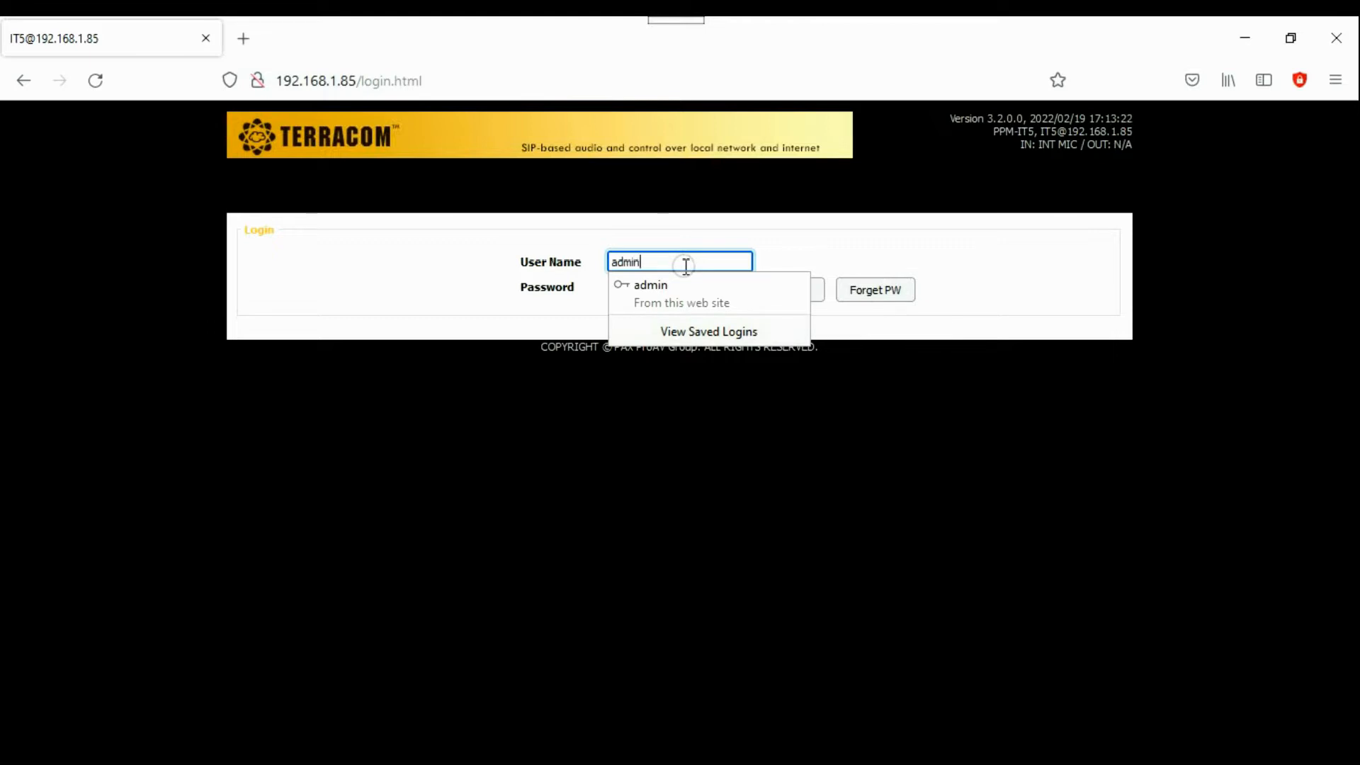
key("Tab")
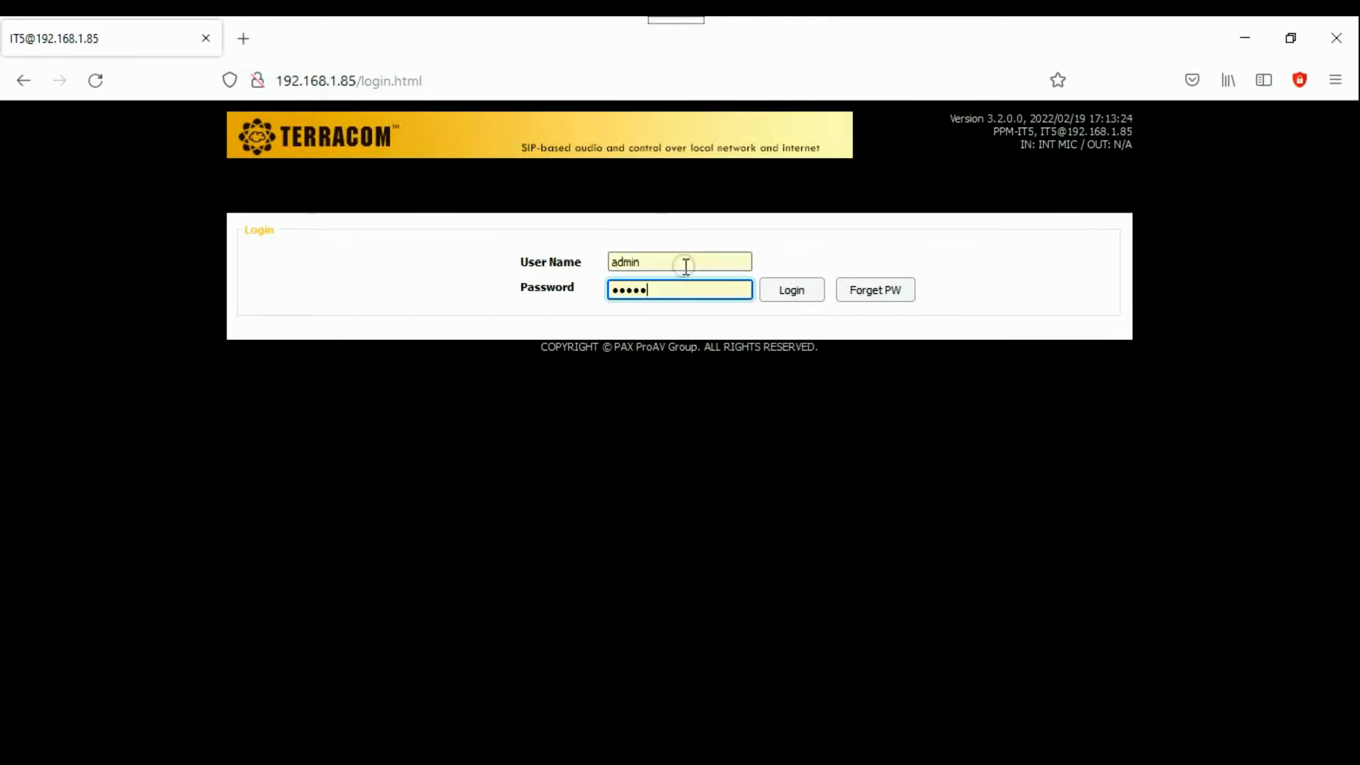
left_click(782, 296)
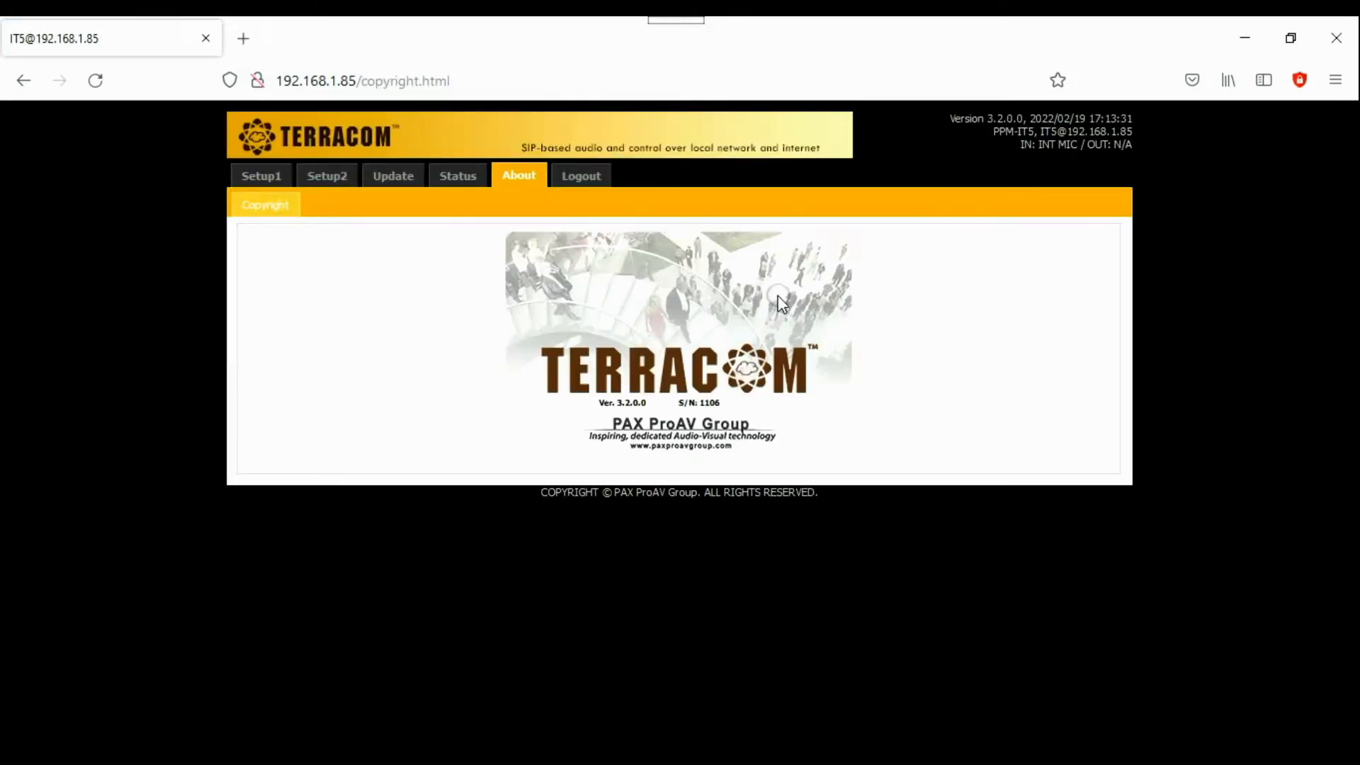
left_click(267, 177)
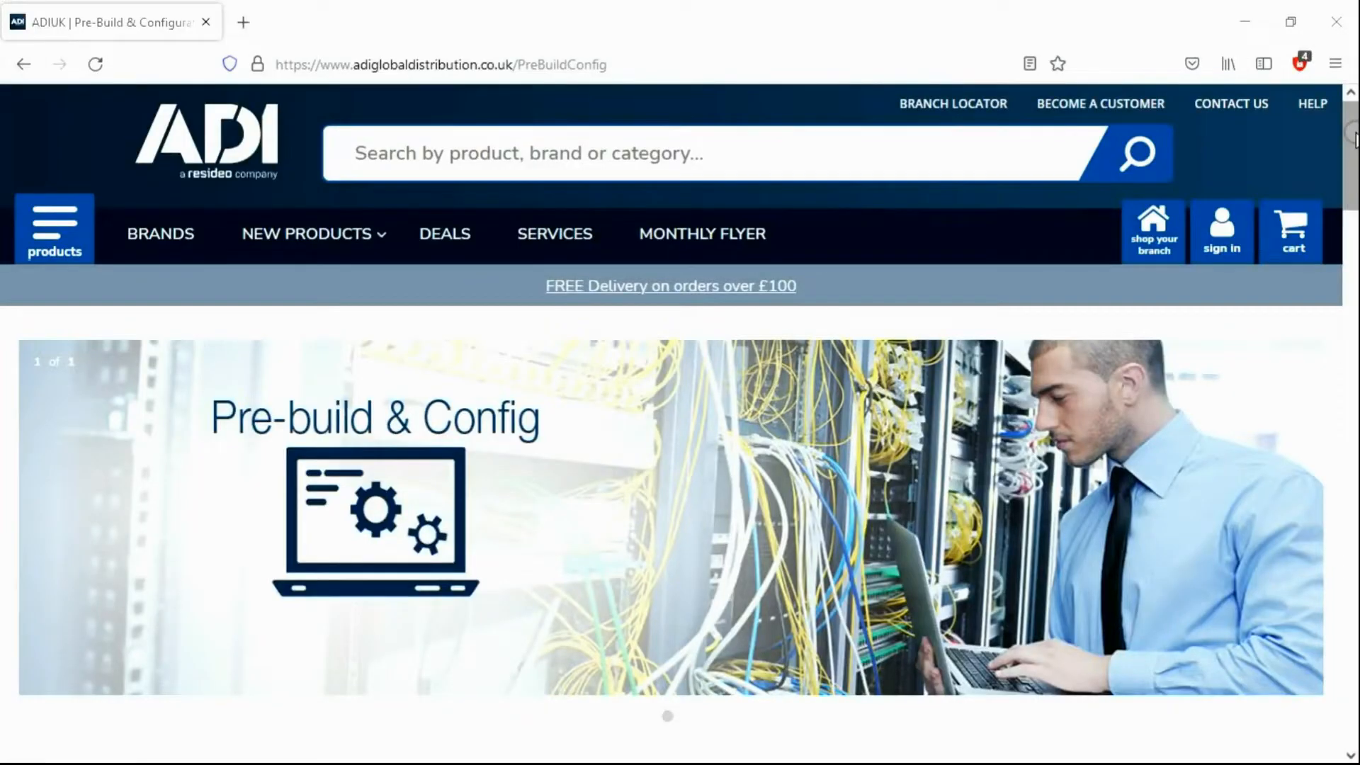
Read through ADI's Pre-build & Config page, from the list of included services to the bespoke project information
scroll(1354, 140, "down", 3)
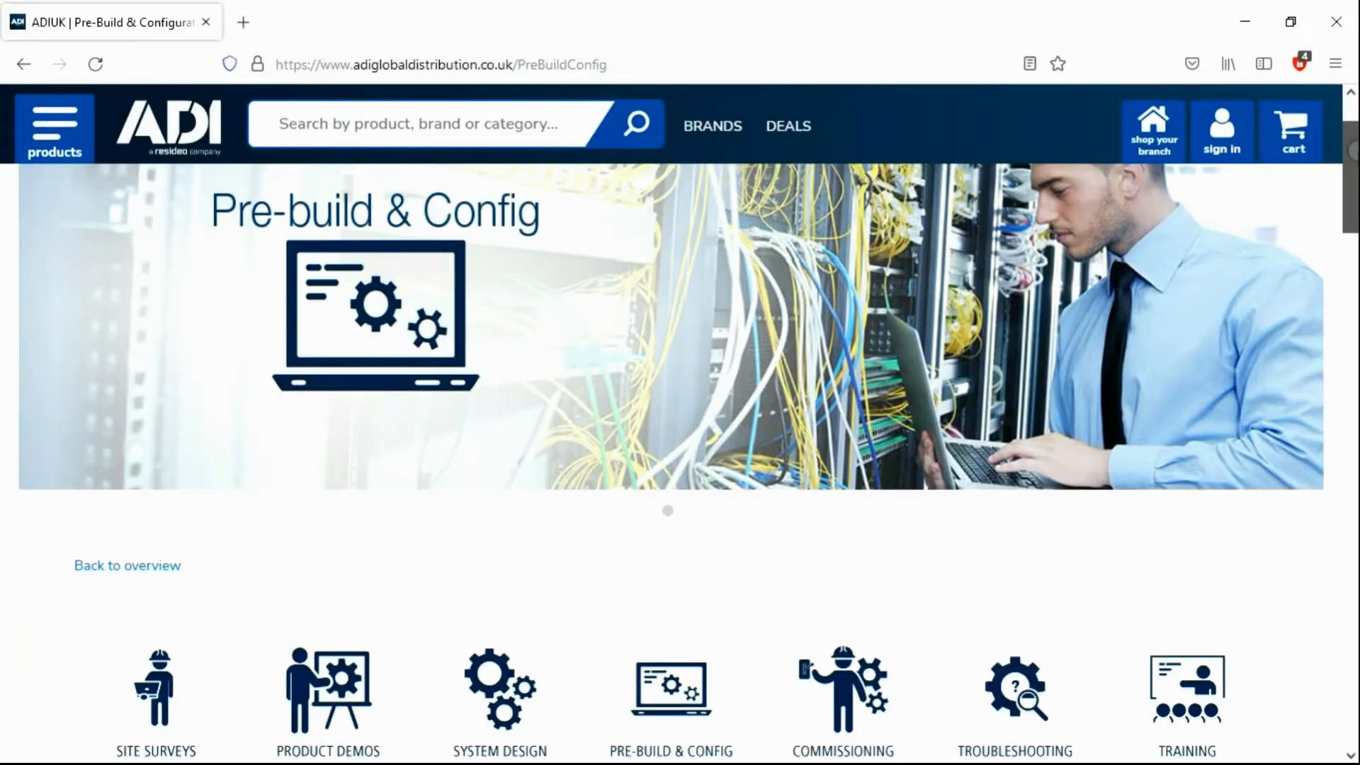
left_click_drag(1351, 149, 1353, 324)
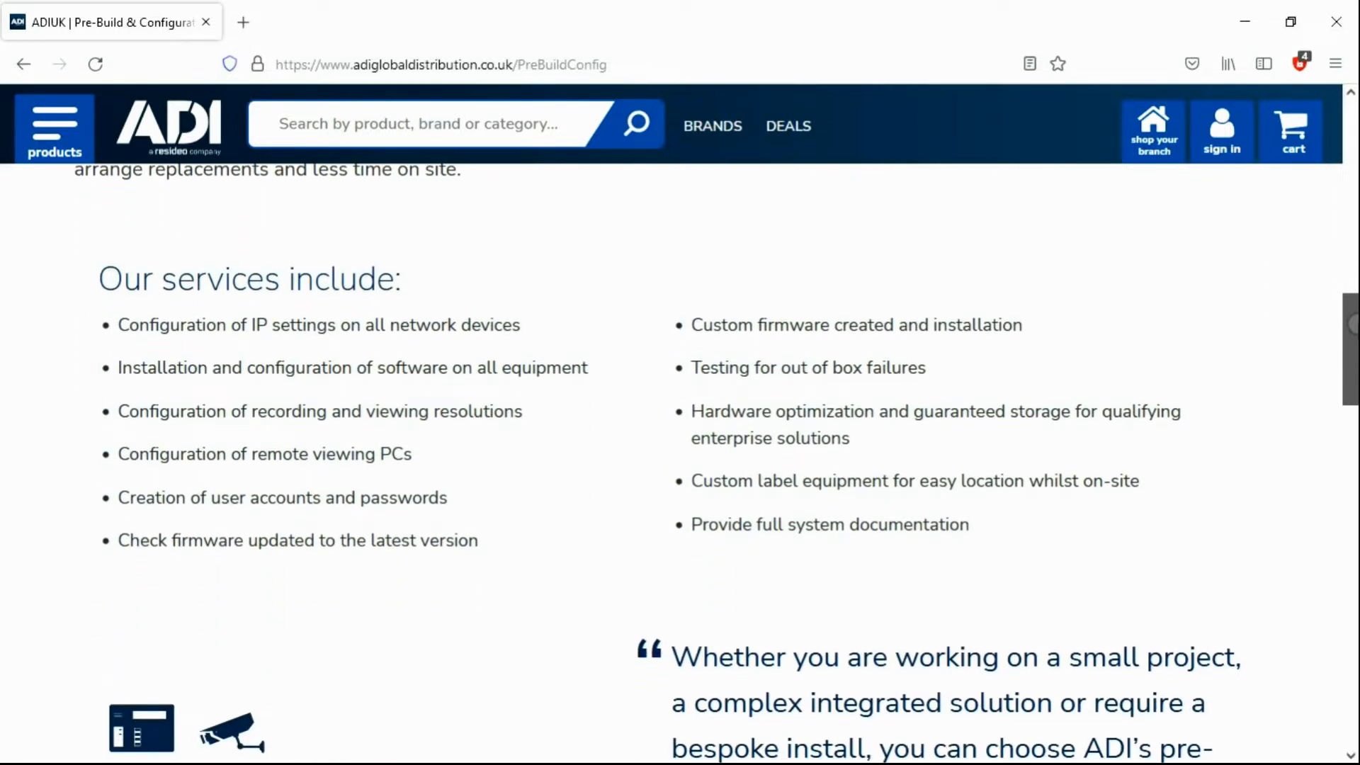
left_click_drag(1352, 323, 1353, 556)
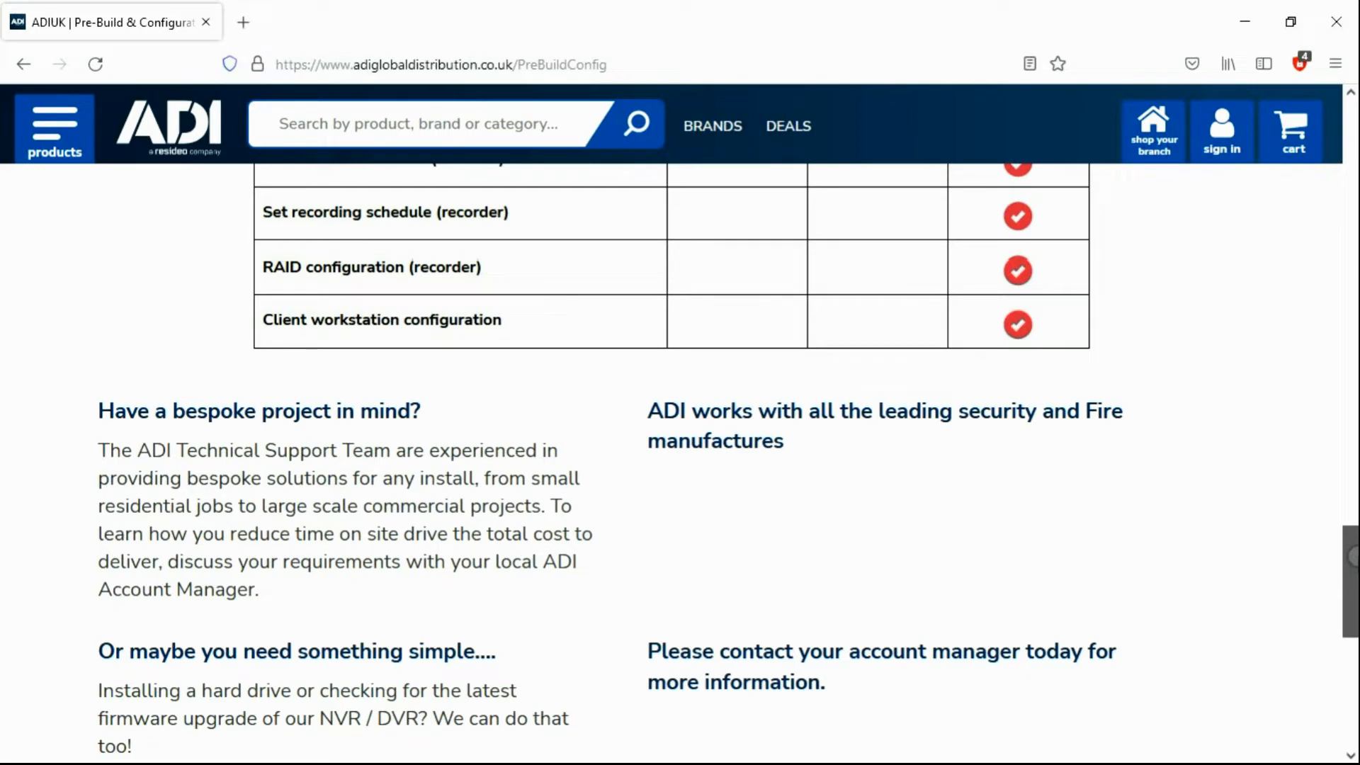
left_click_drag(1352, 556, 1352, 597)
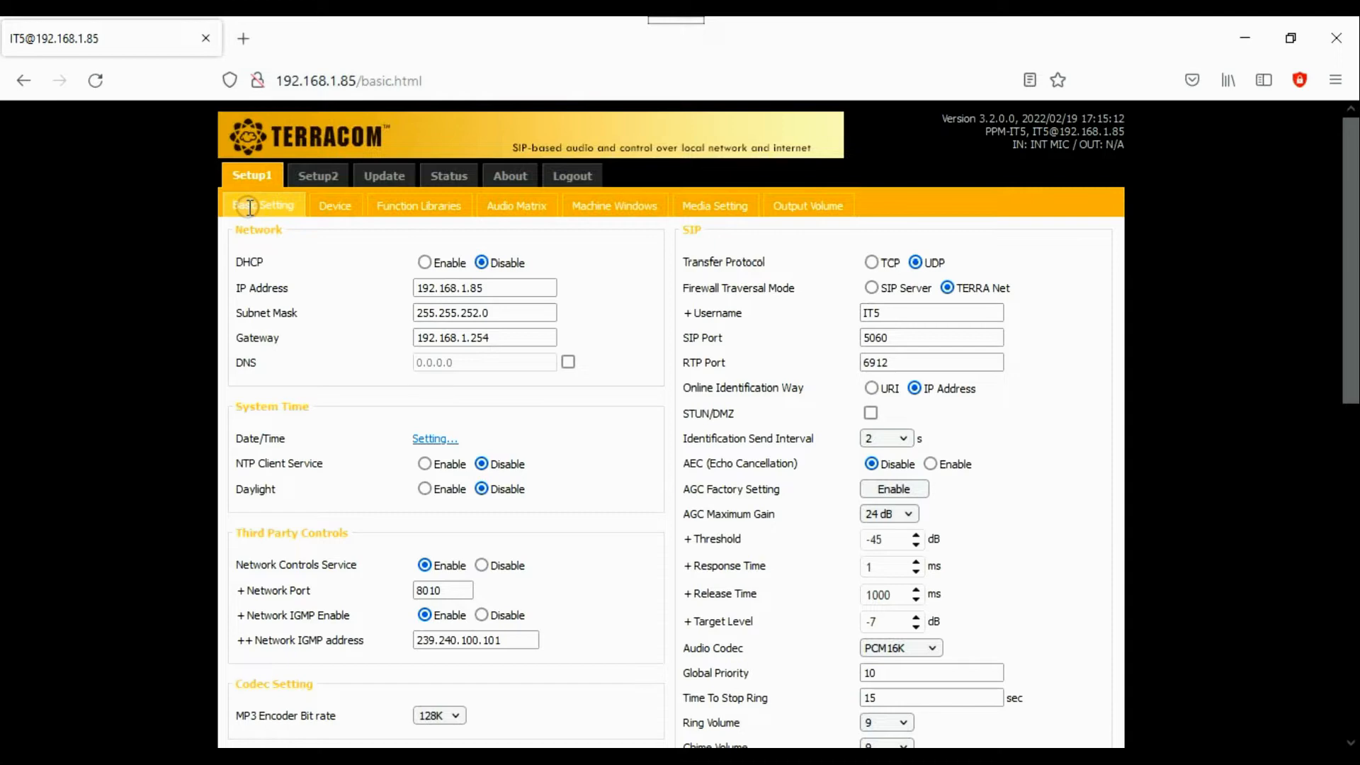
Add the detected IP_SPEAKER device to the device list under the name Horn and save it
left_click(340, 206)
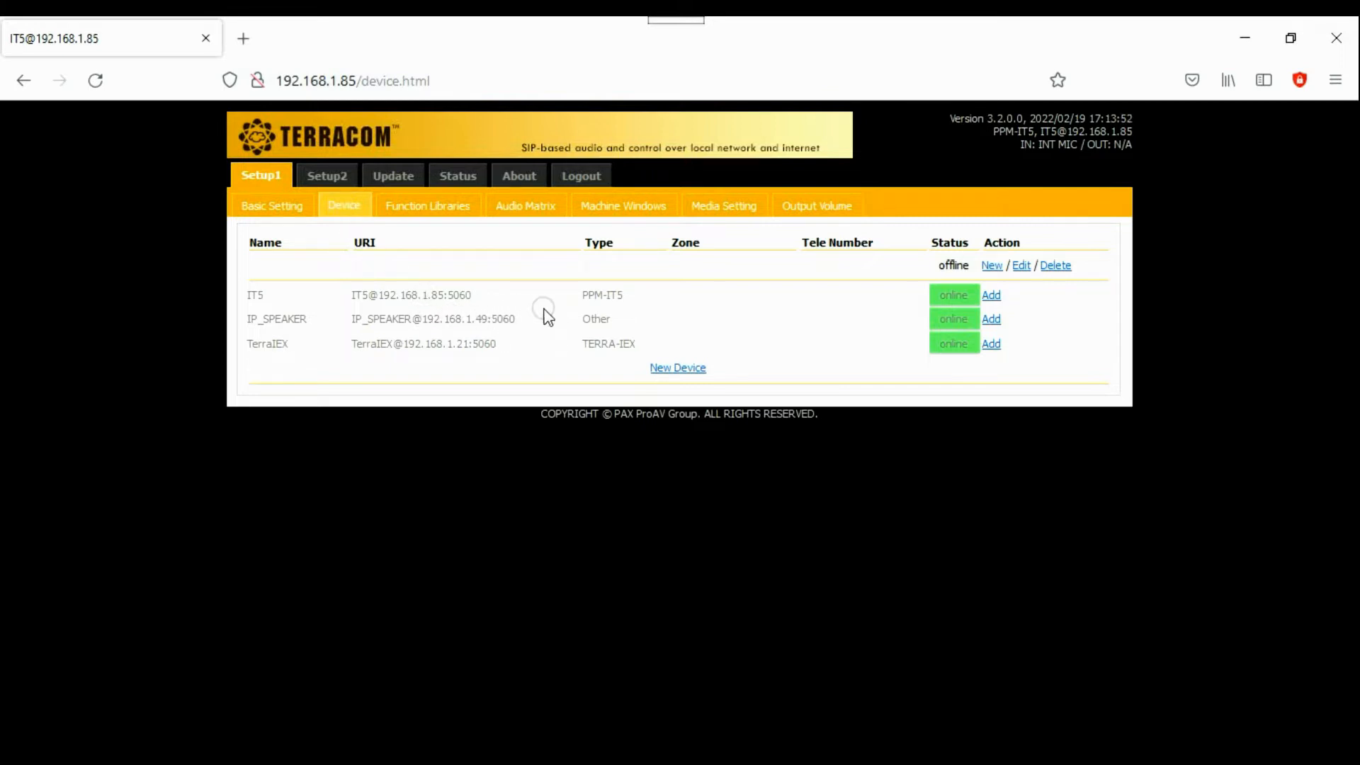
left_click(997, 320)
left_click(502, 260)
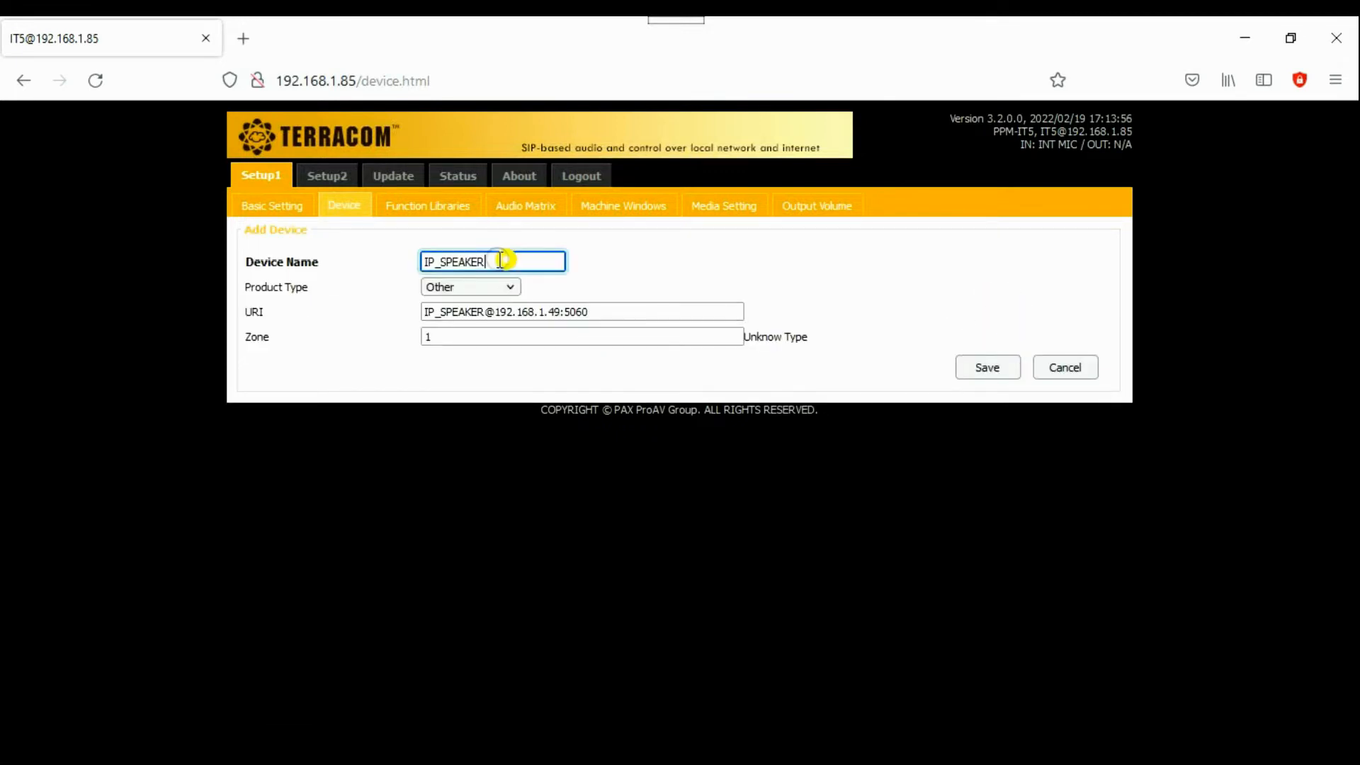
left_click_drag(501, 260, 389, 259)
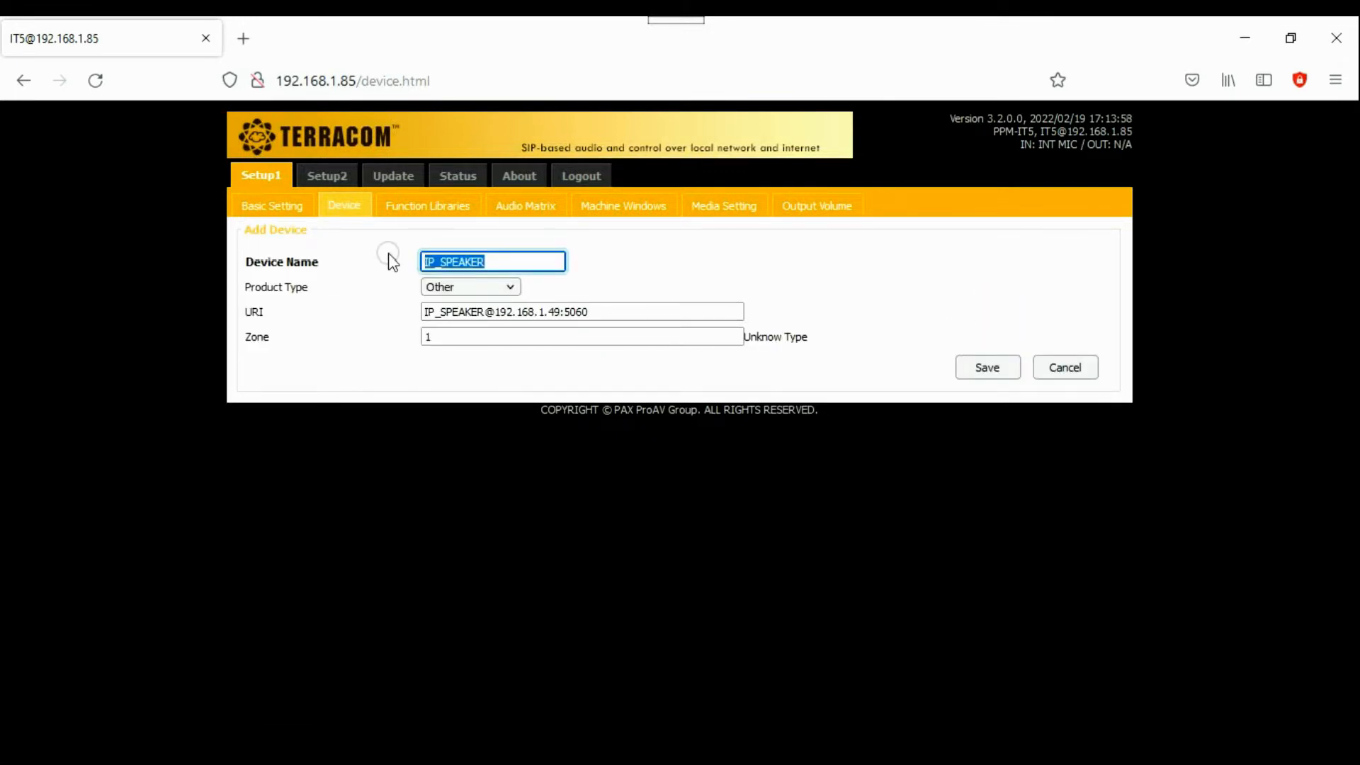
key("BackSpace")
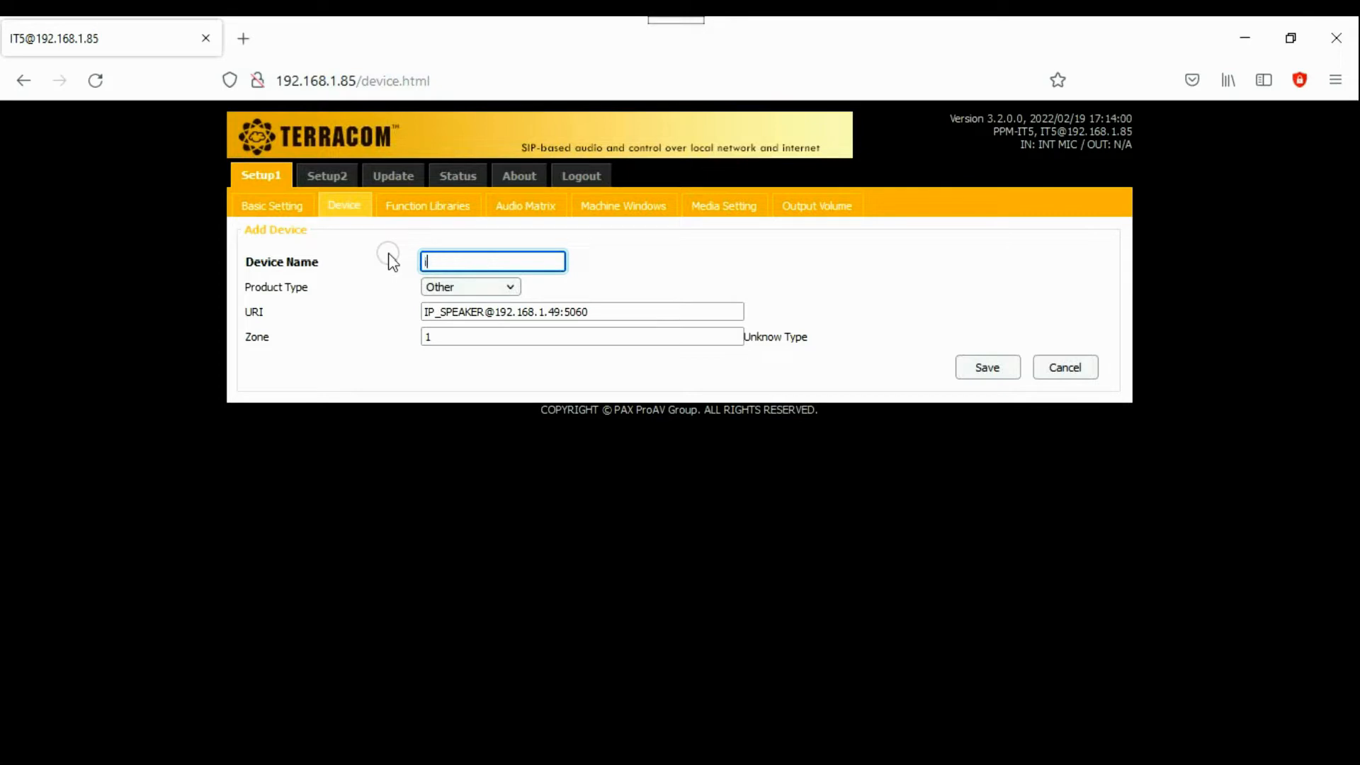
type("FXO-101099")
type("Horn")
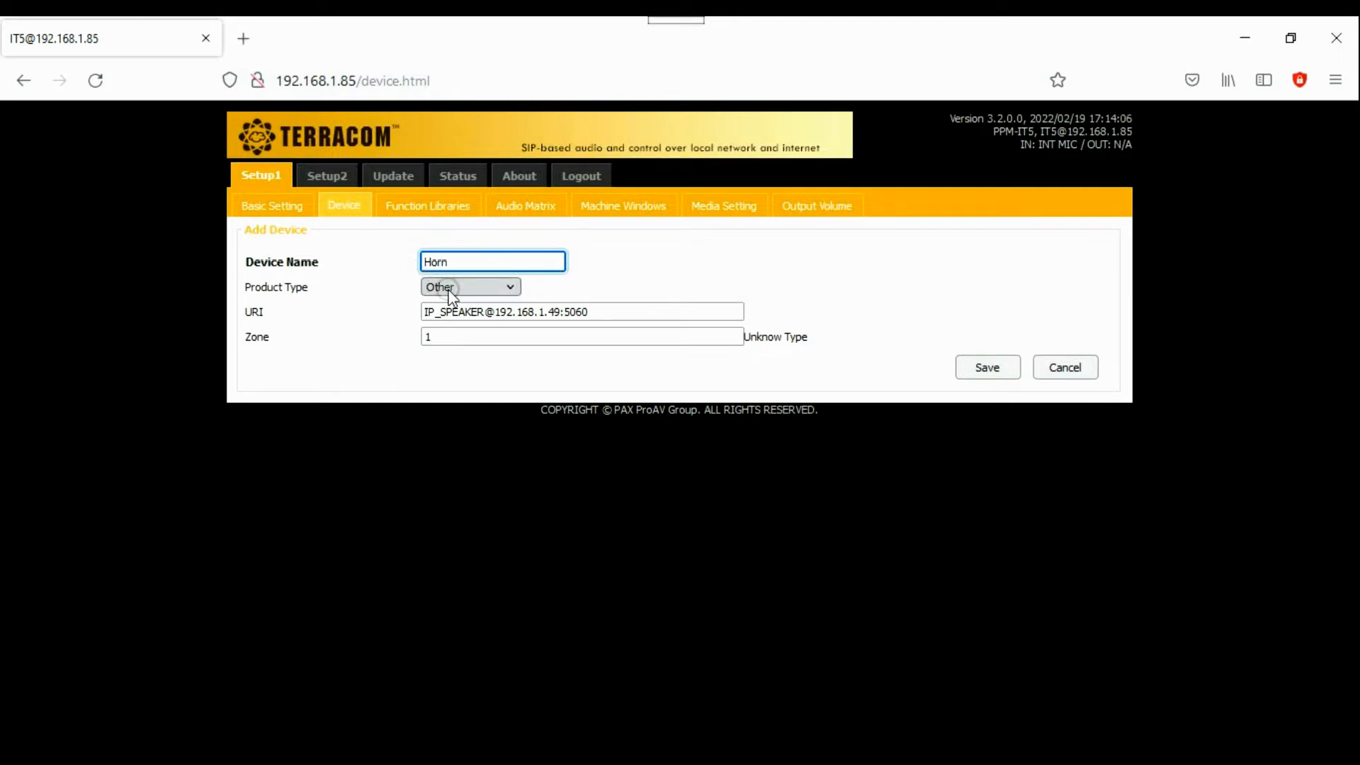
left_click(987, 369)
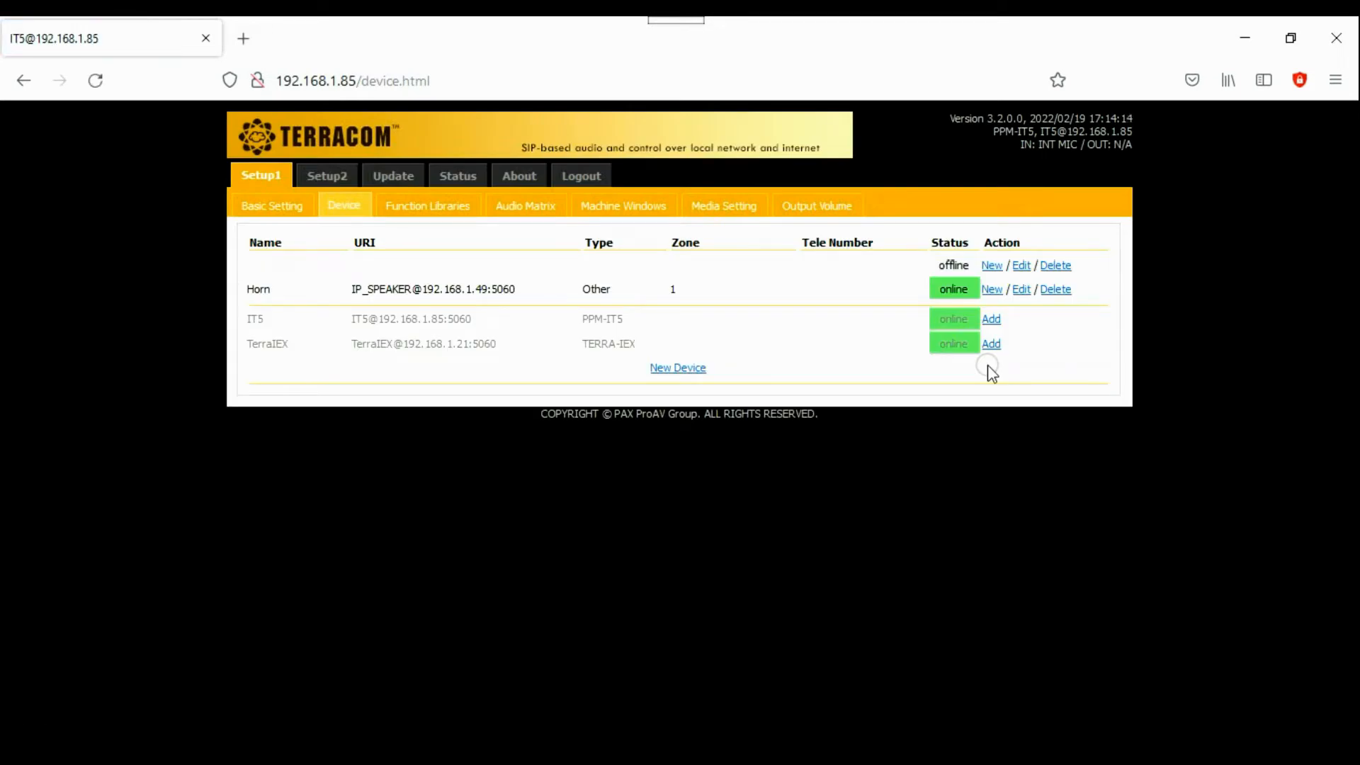
Assign key 01 on page 1 of the machine's Main Page window to the device Horn
left_click(620, 207)
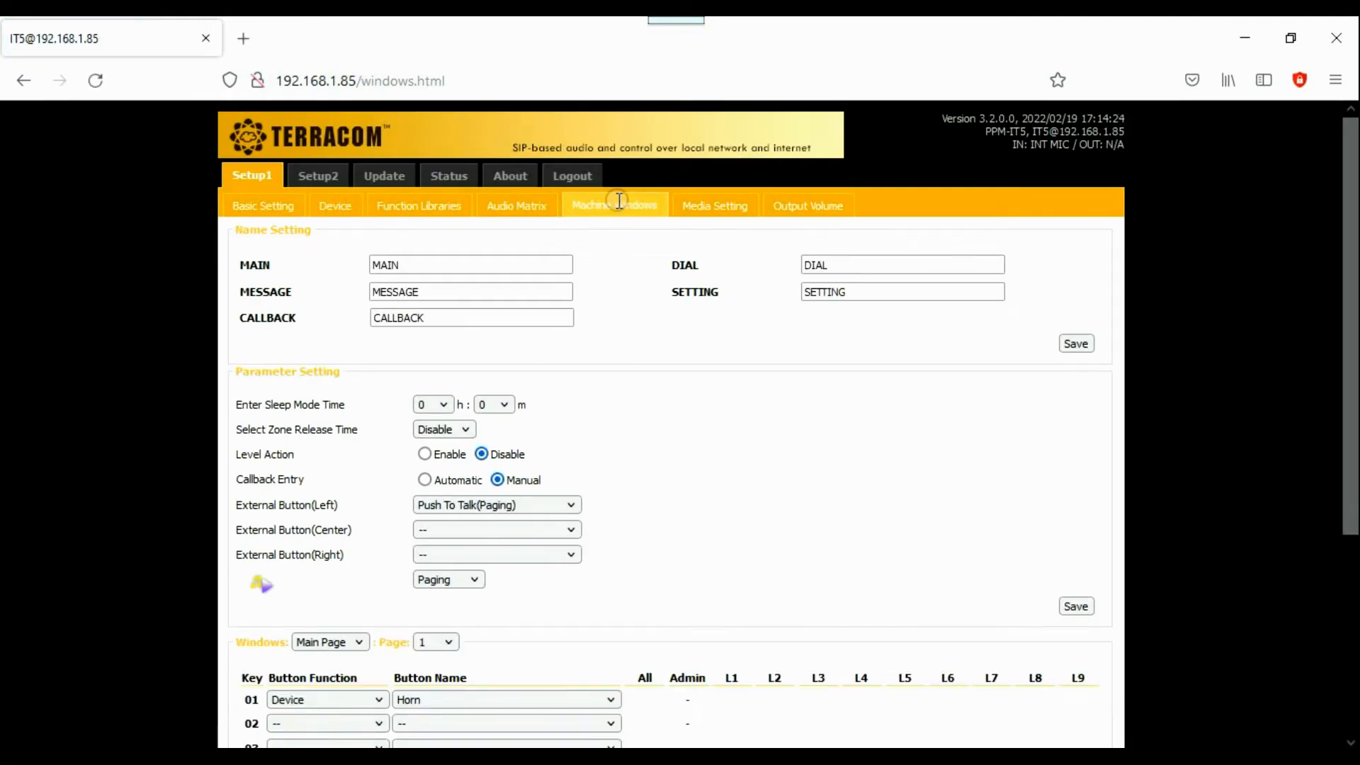
scroll(1349, 221, "down", 4)
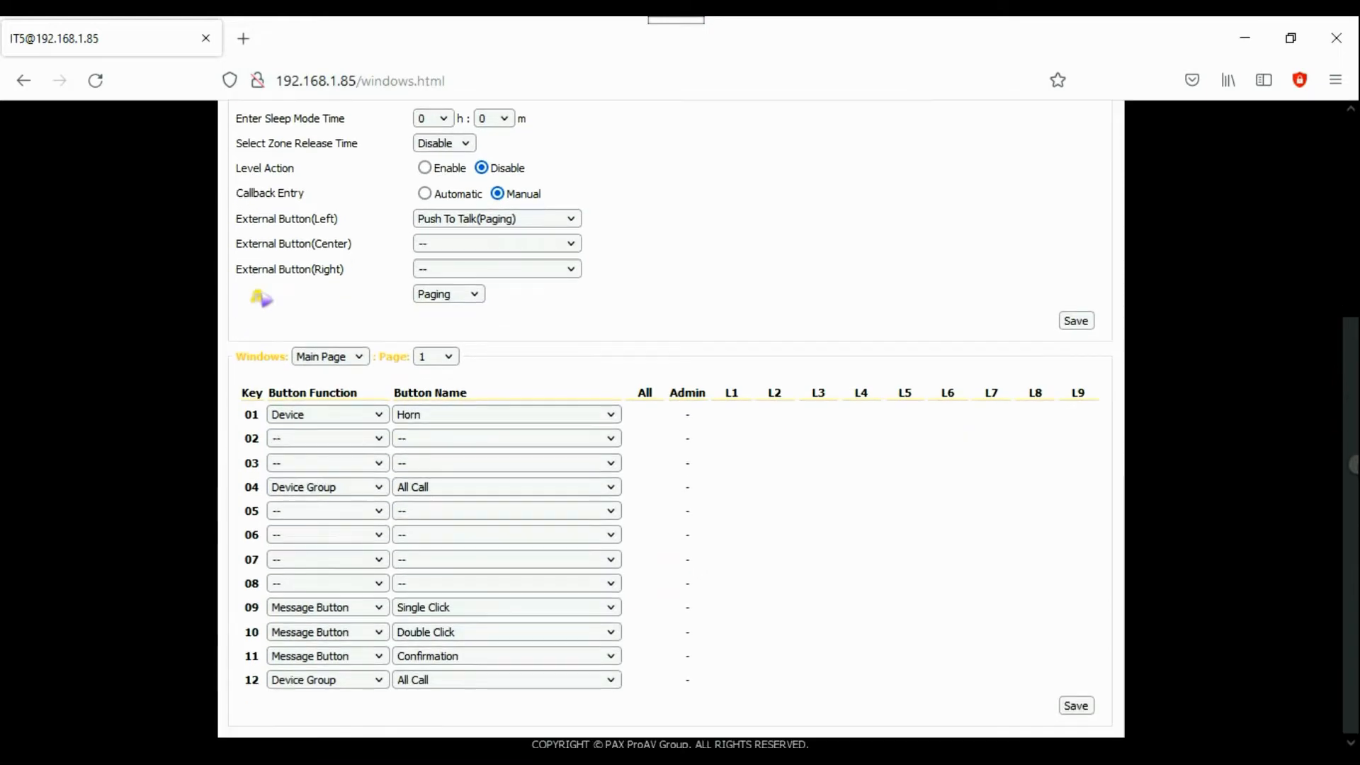
left_click(359, 420)
left_click(329, 460)
left_click(434, 417)
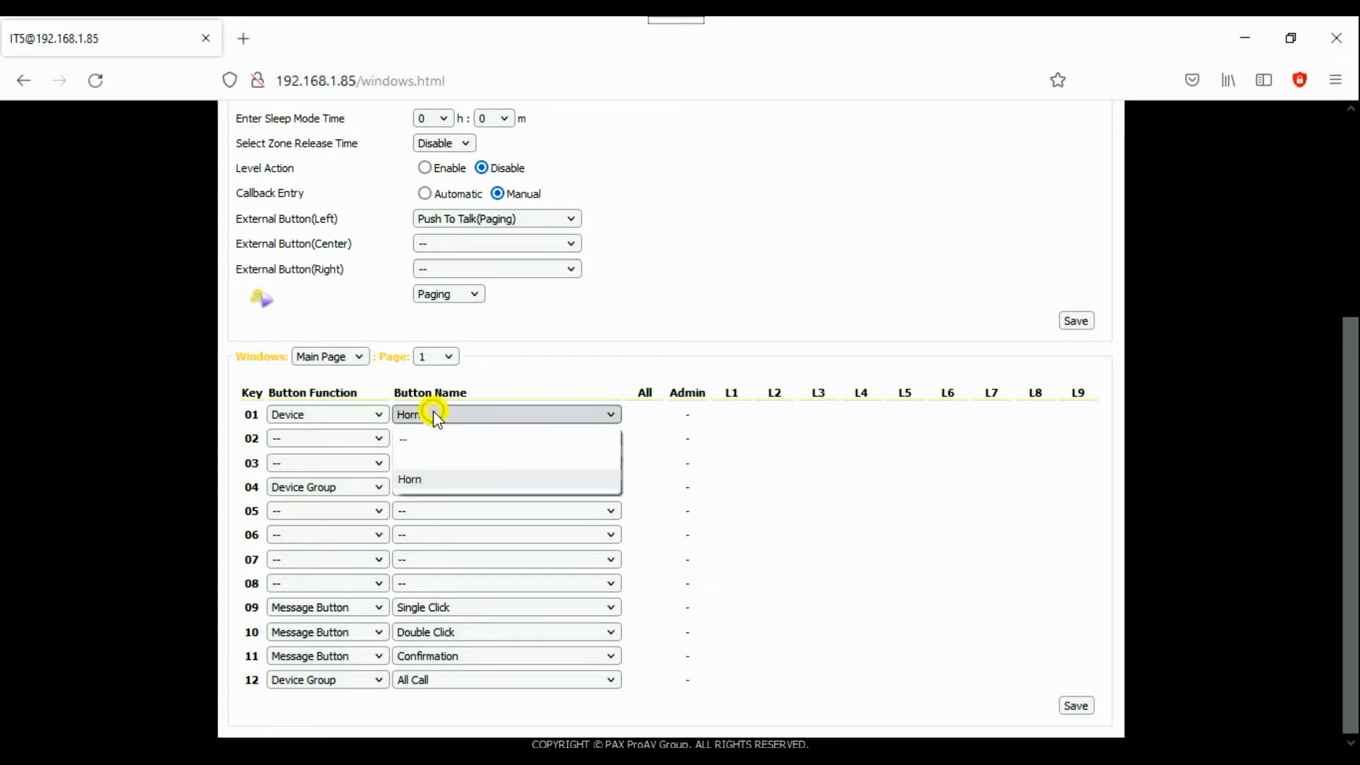
left_click(412, 481)
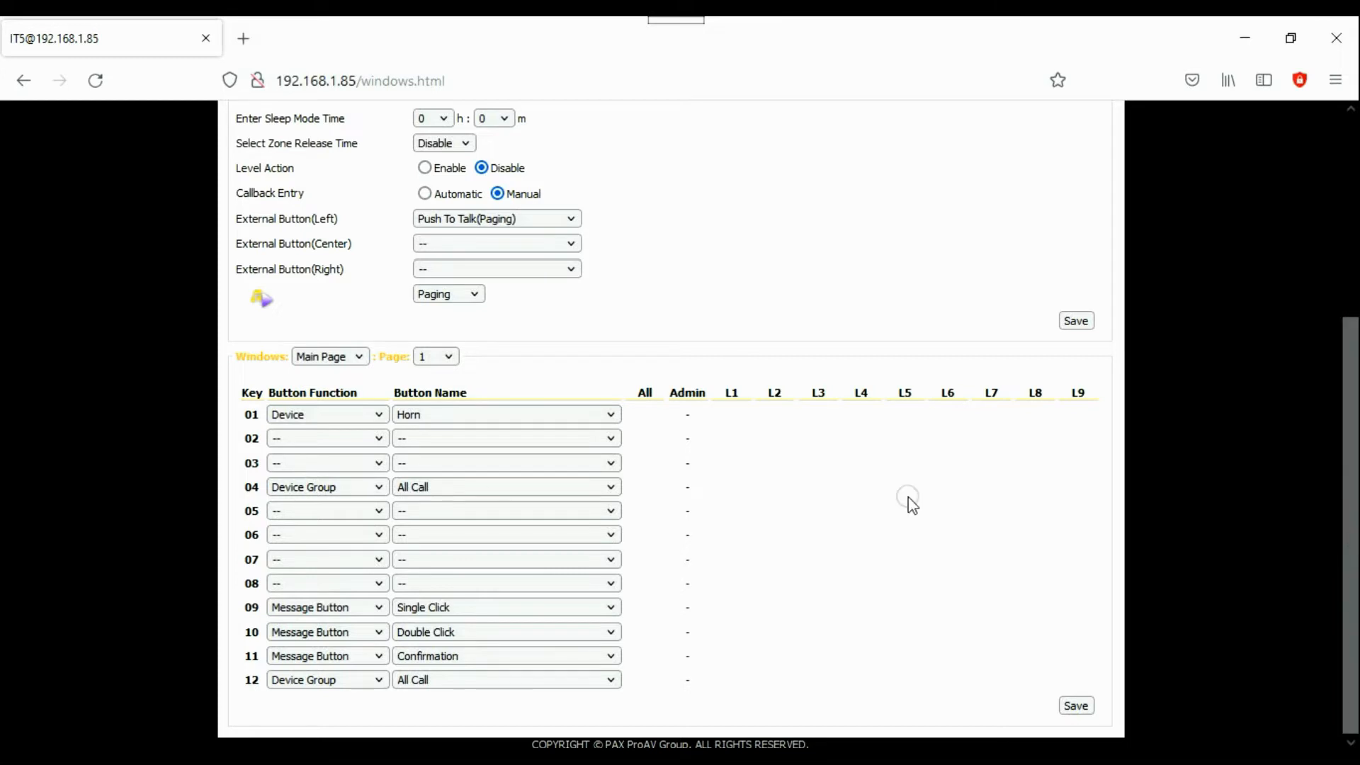
Assign key 02 to the device group All Call and save the Main Page key assignments
left_click(375, 438)
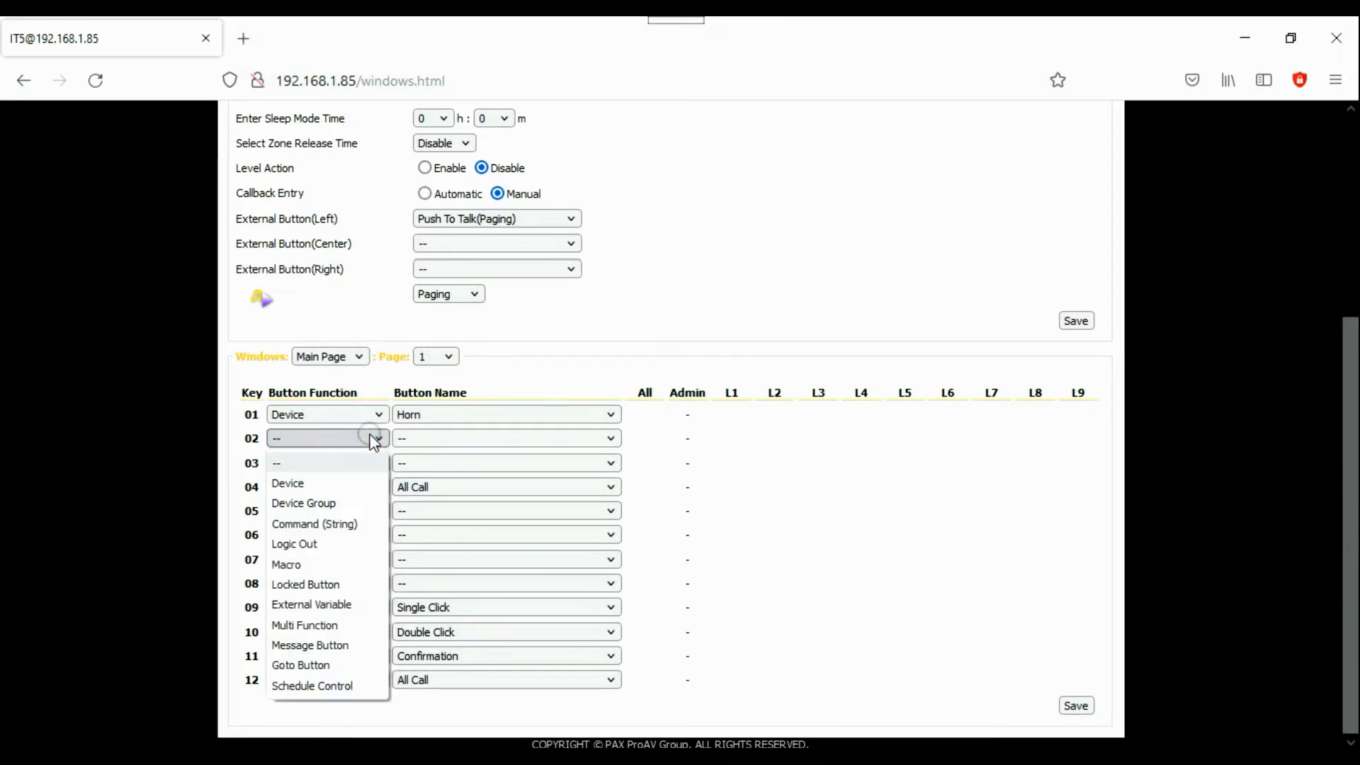
left_click(347, 505)
left_click(467, 461)
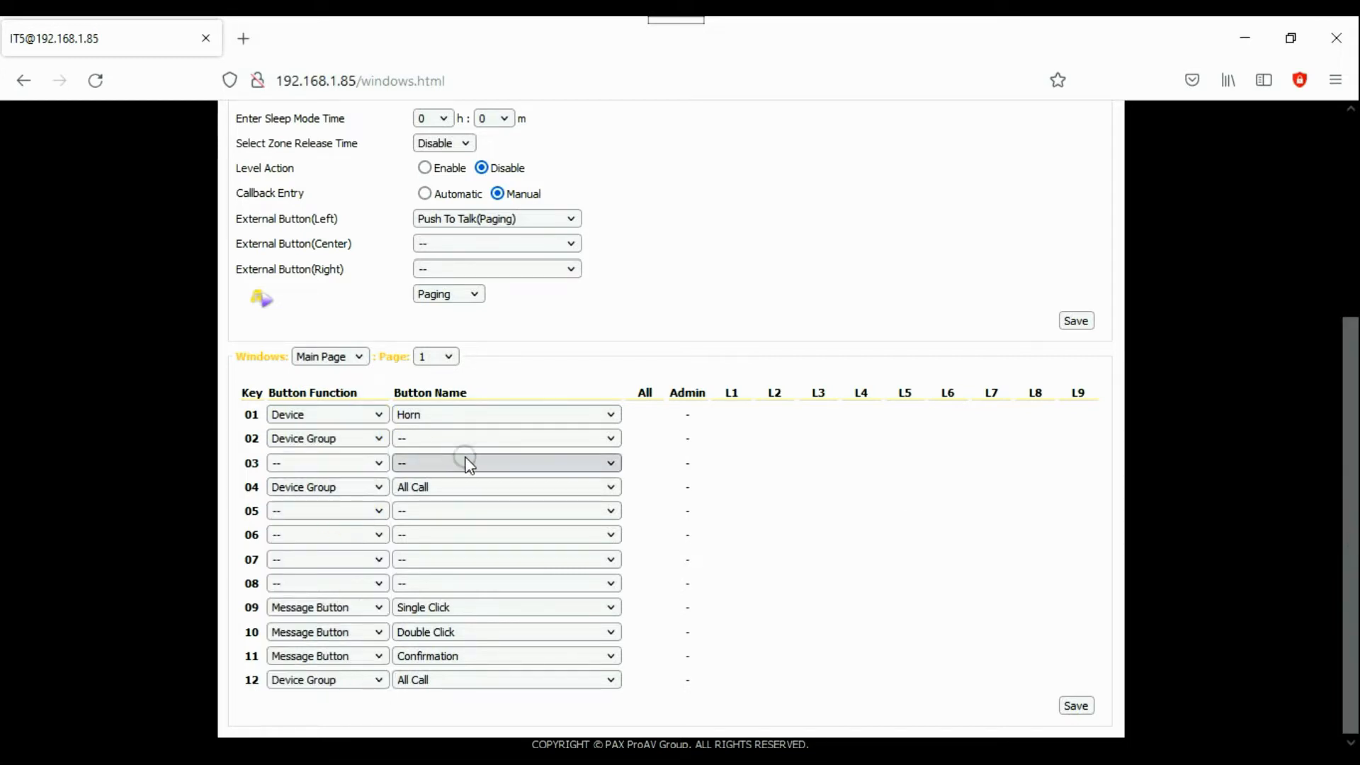
left_click(562, 439)
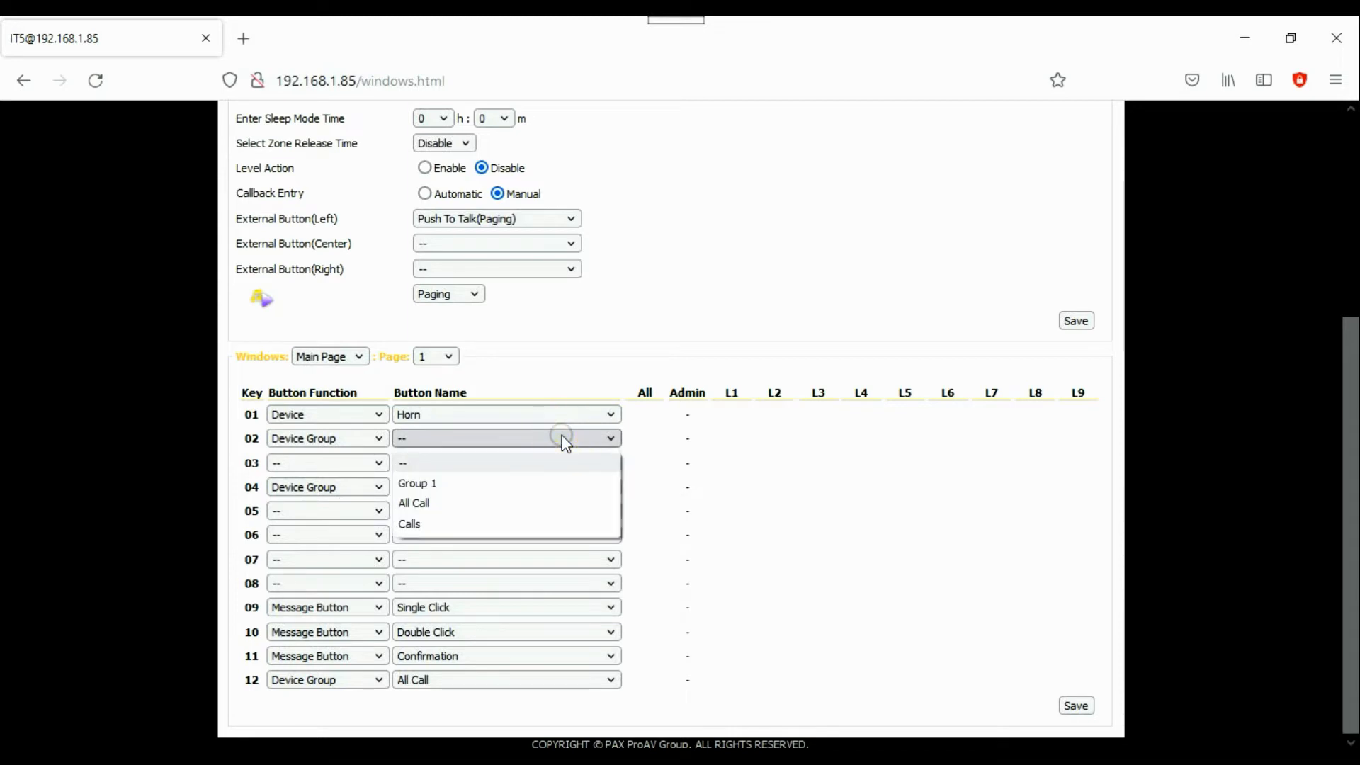
left_click(496, 502)
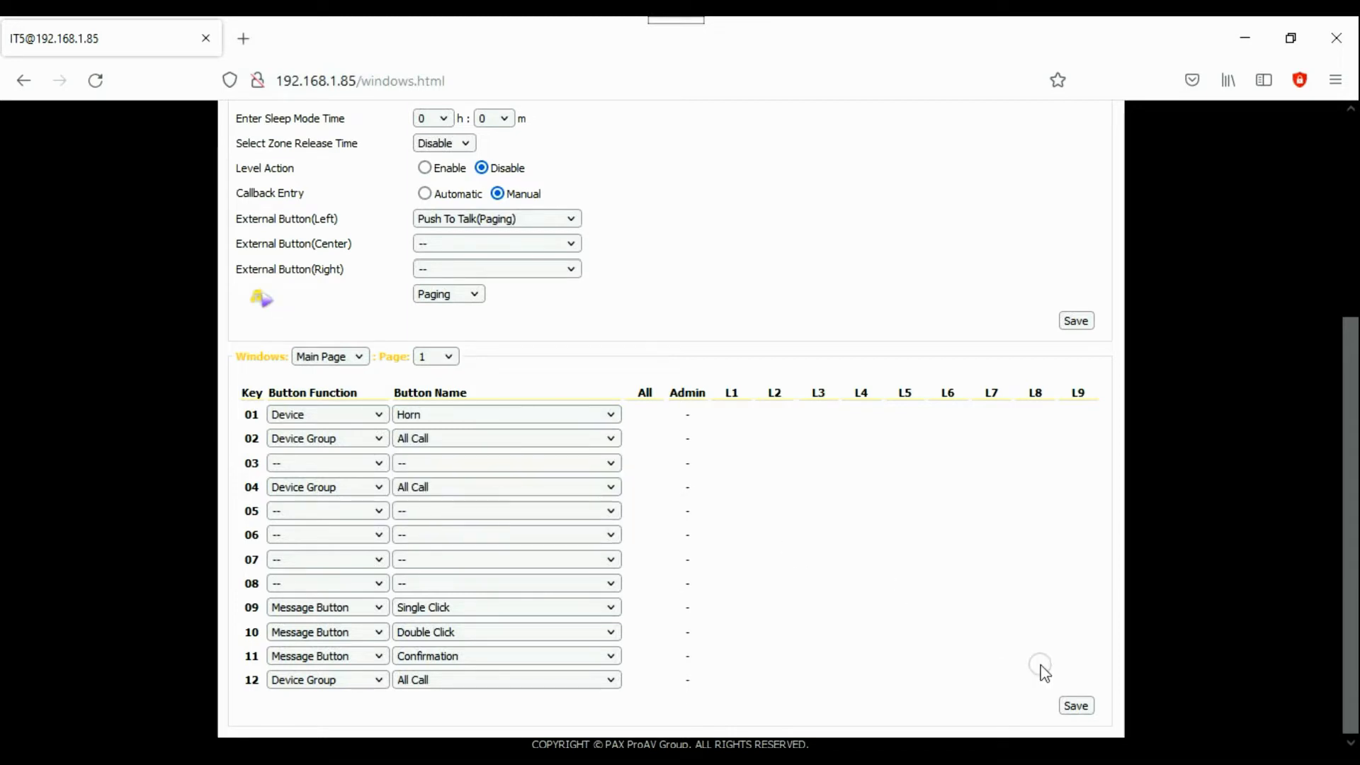
left_click(1089, 705)
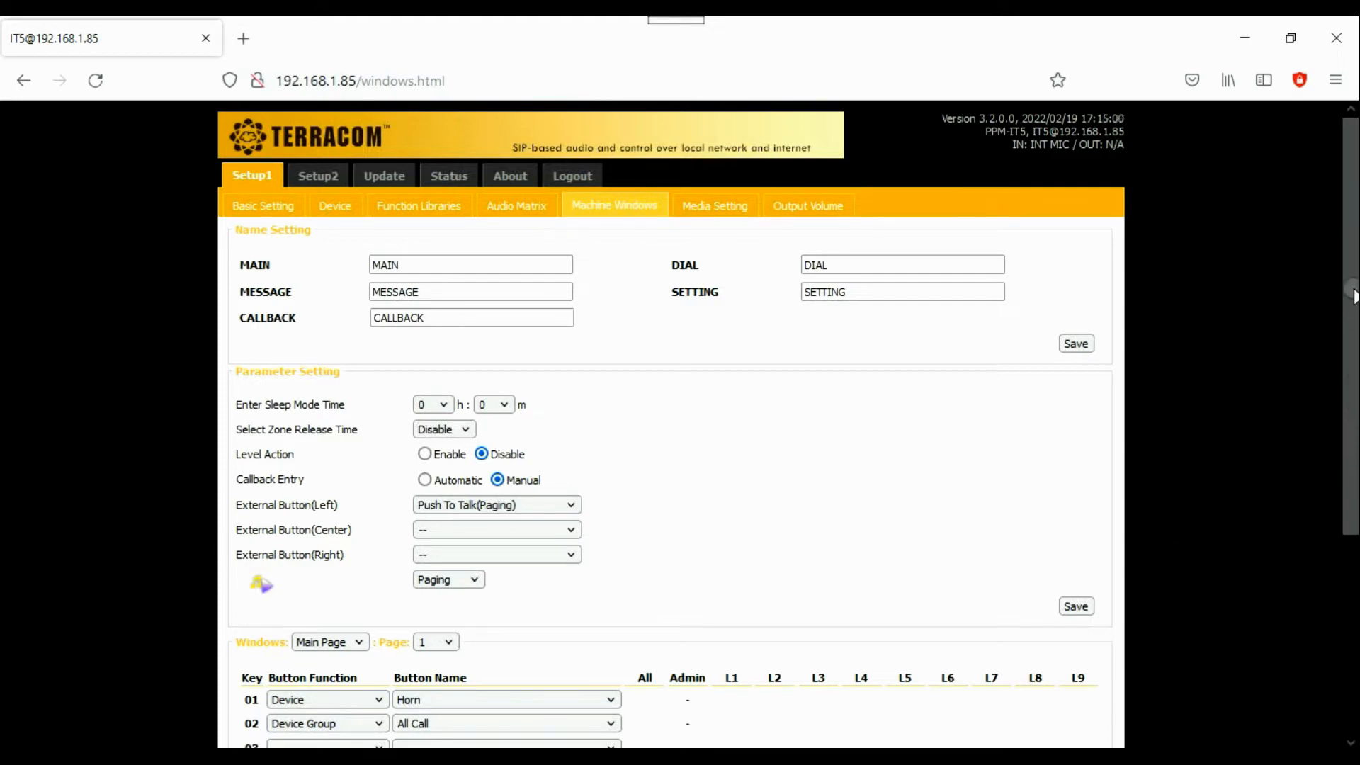
Upload the Attention sound from the Pa Sounds folder to the device's c:/ directory in the media settings
left_click_drag(1354, 296, 1352, 140)
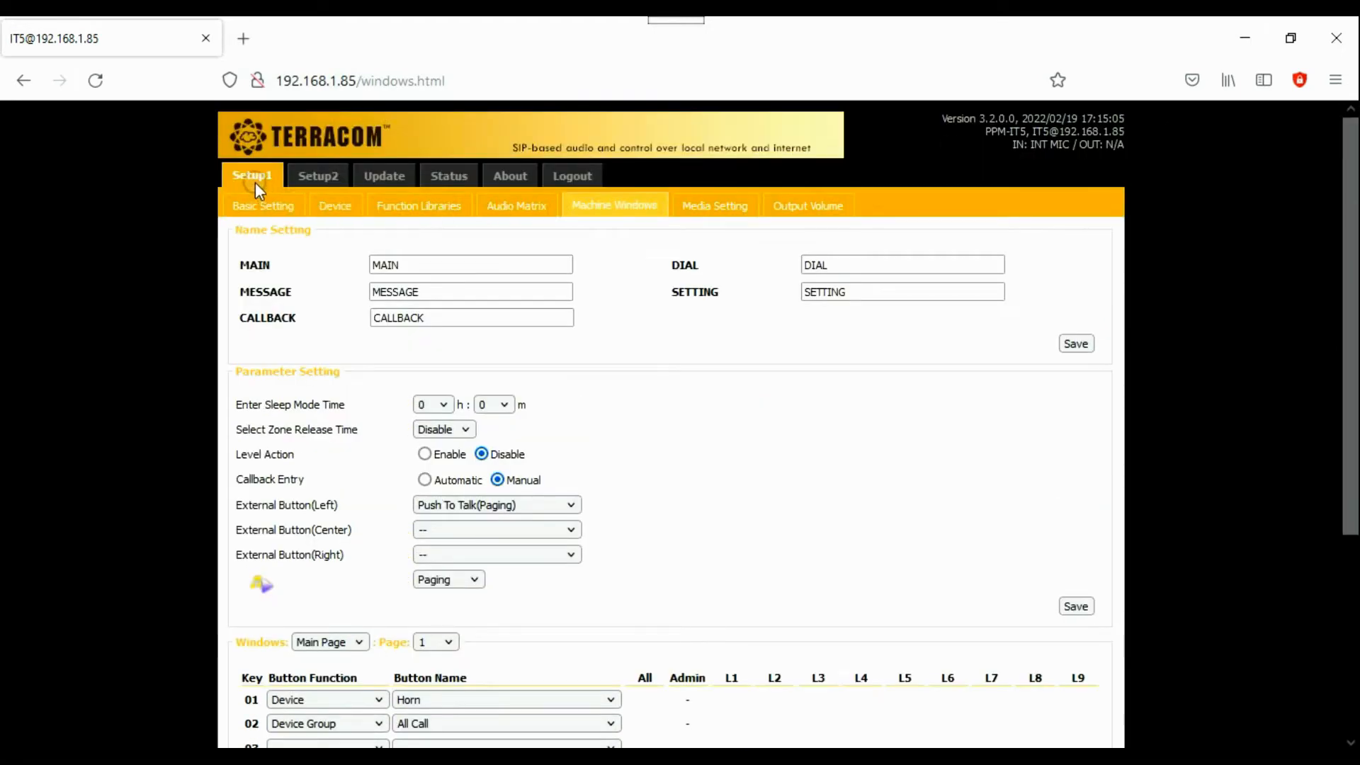
left_click(251, 203)
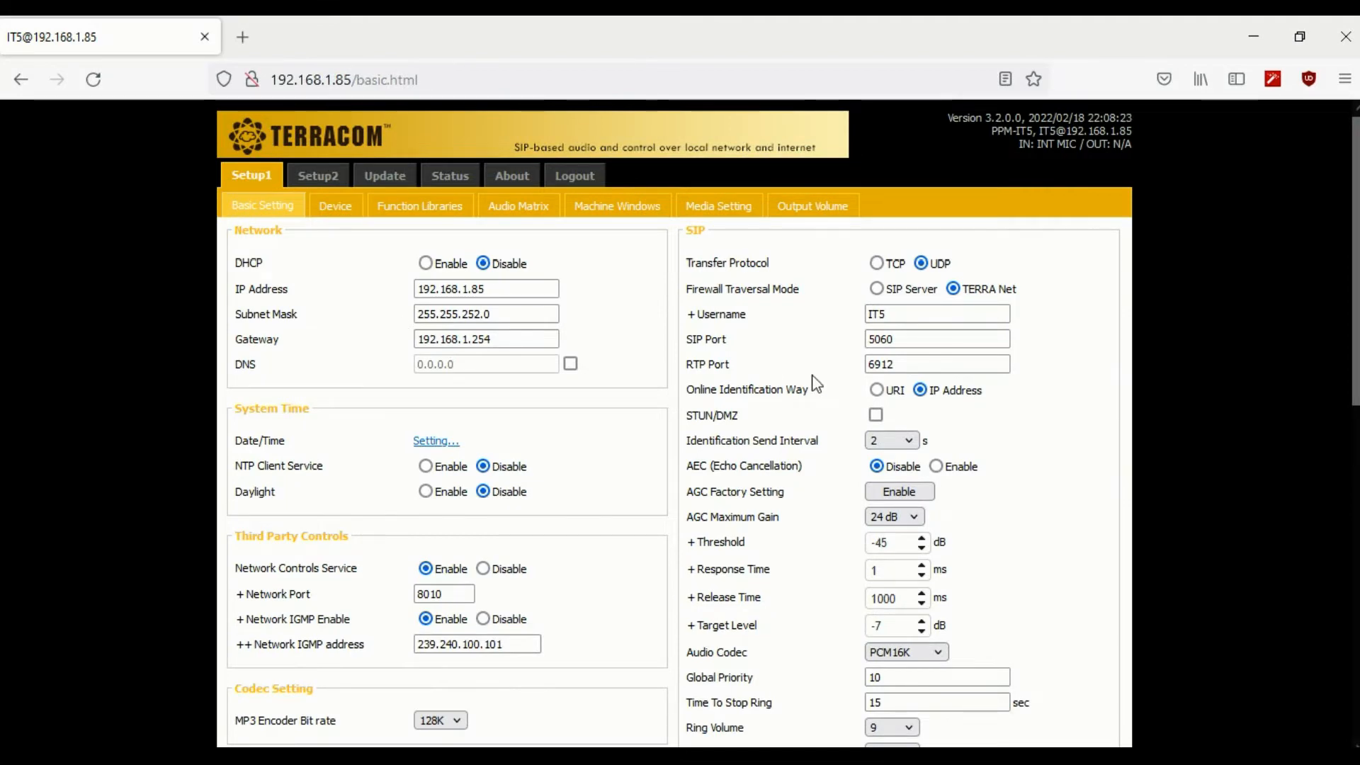
left_click(722, 218)
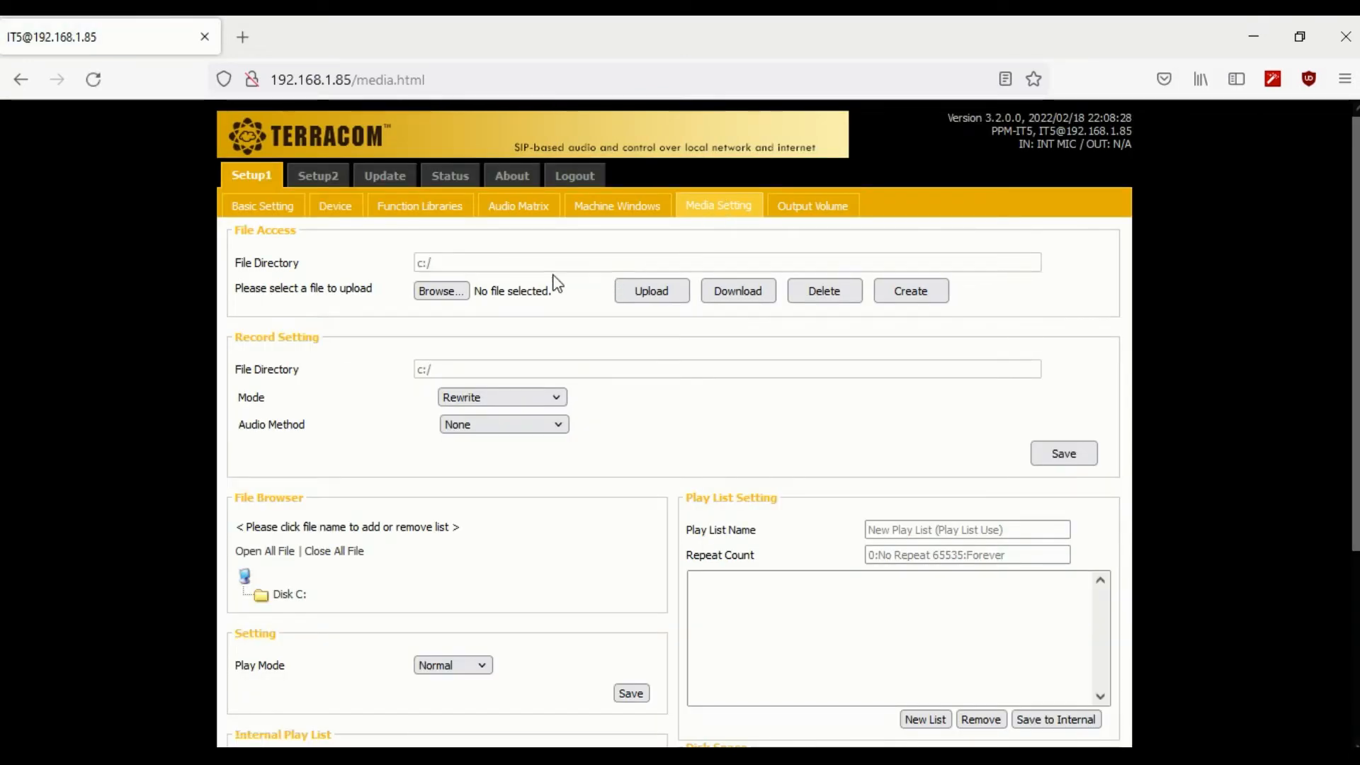
left_click(450, 291)
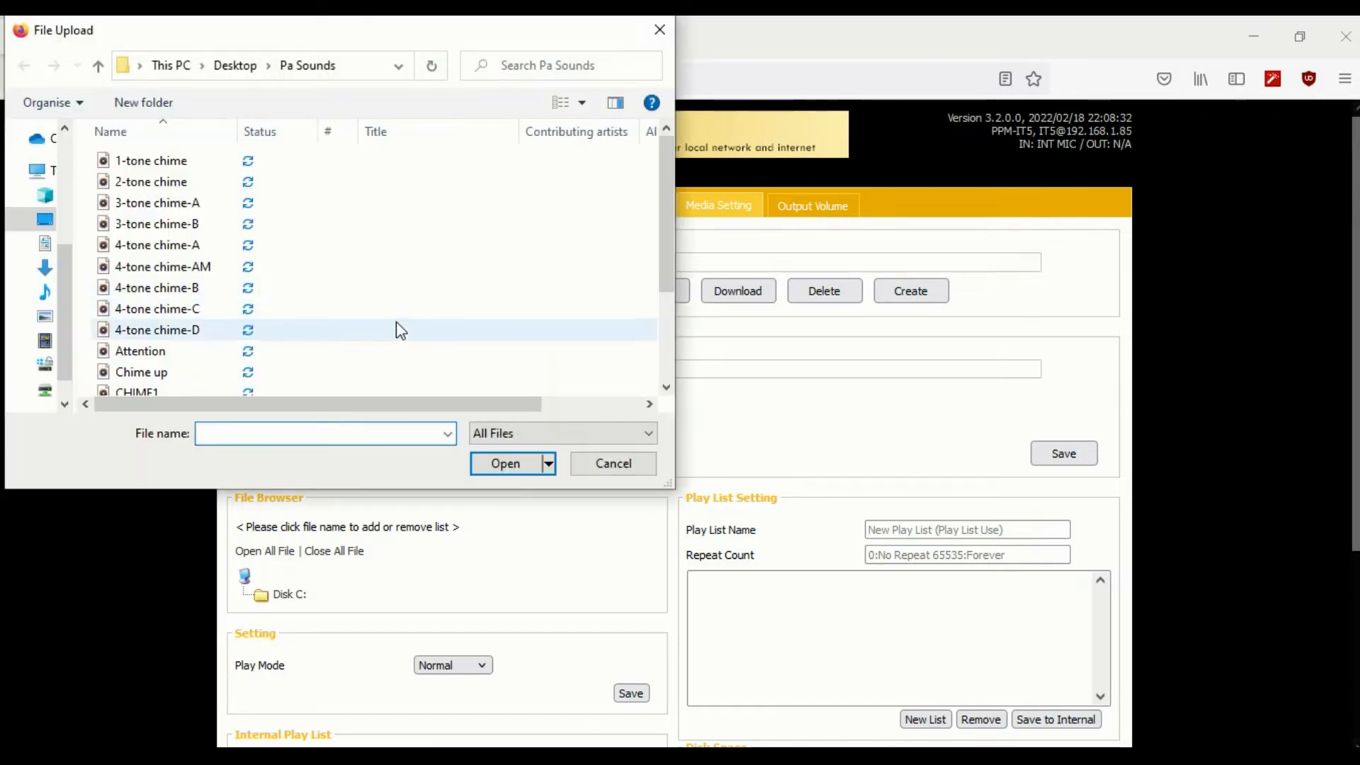
left_click(369, 353)
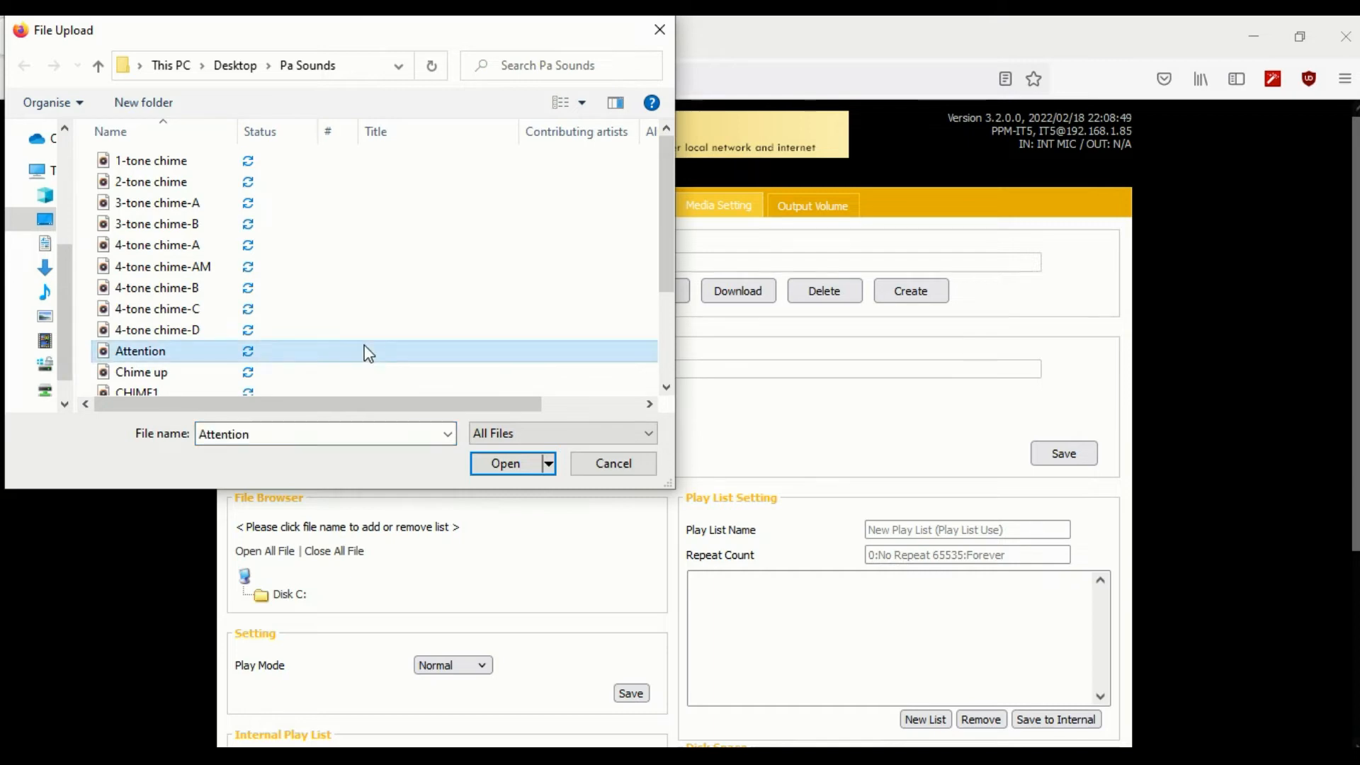
left_click(494, 465)
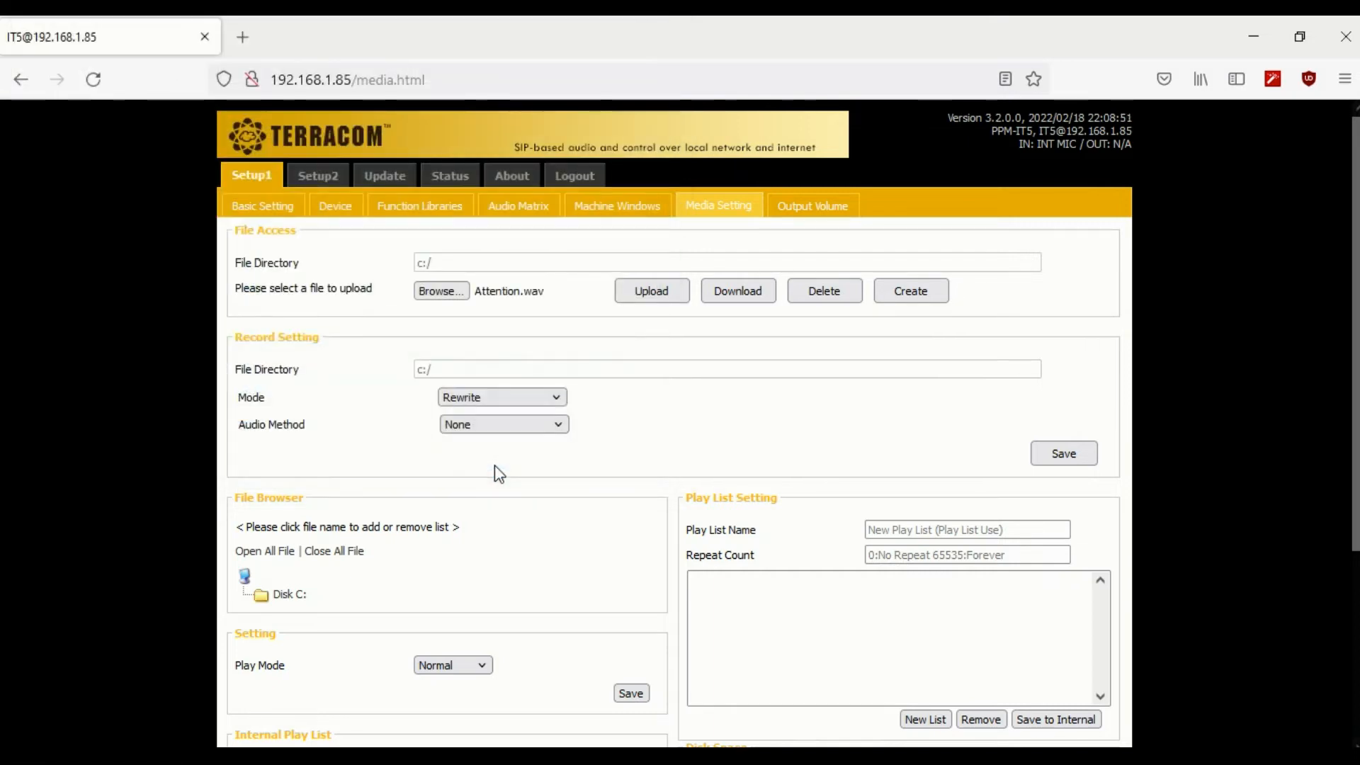
left_click(661, 293)
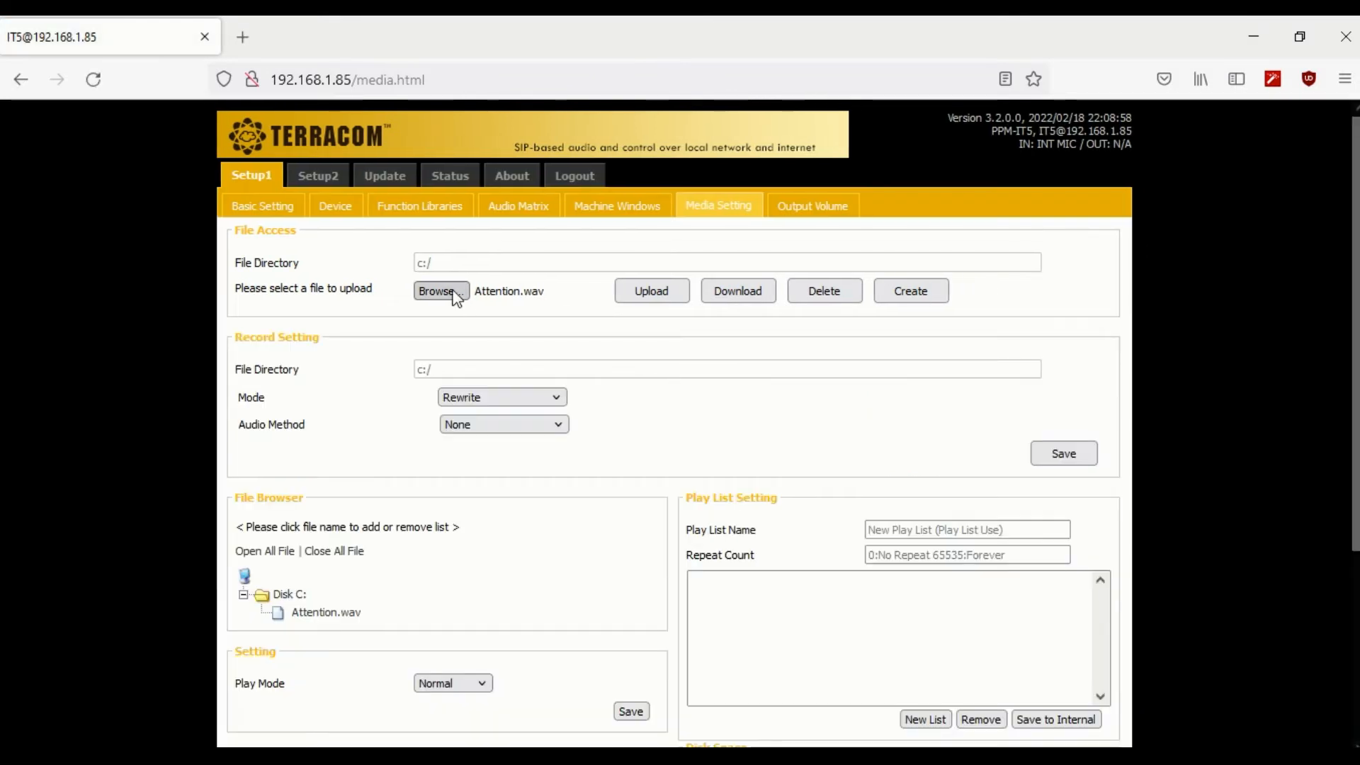
Upload the Chime up sound from the Pa Sounds folder to the device's c:/ directory
left_click(455, 296)
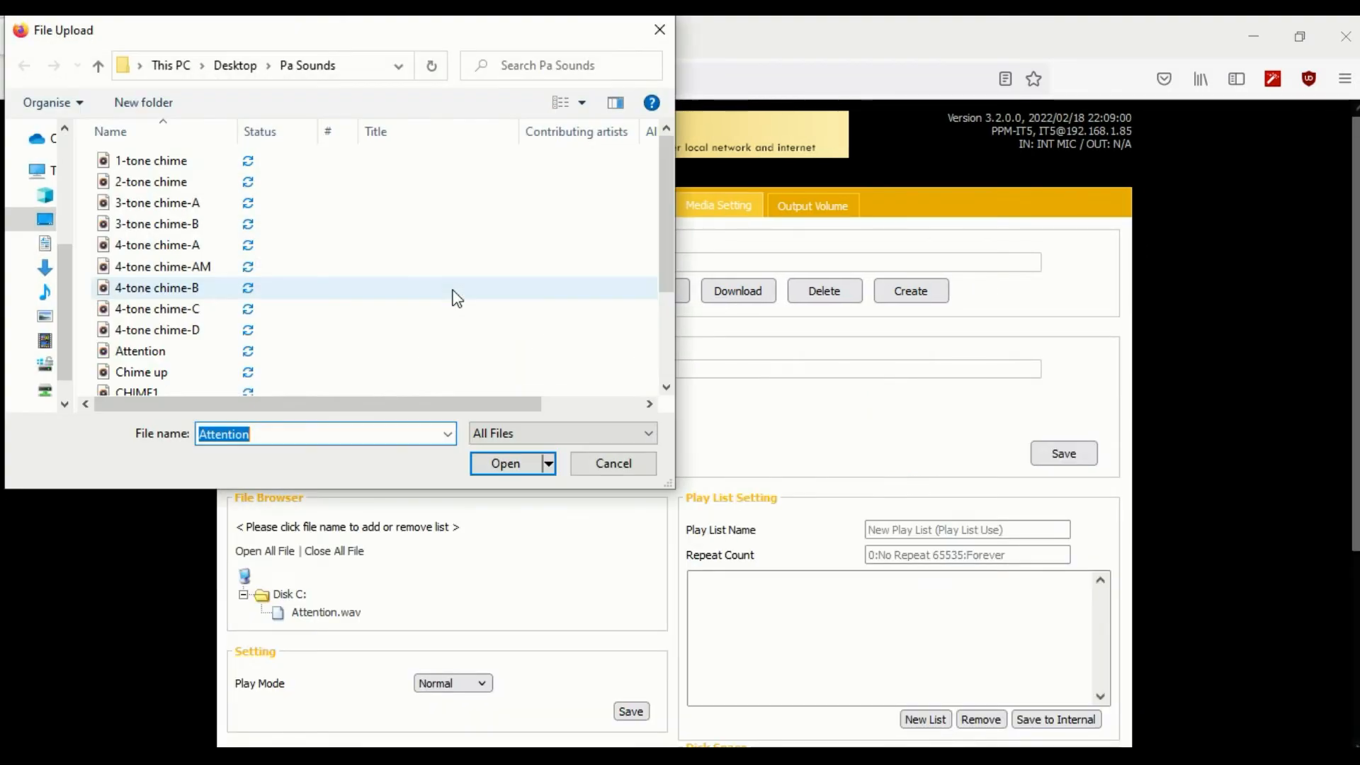
left_click(225, 374)
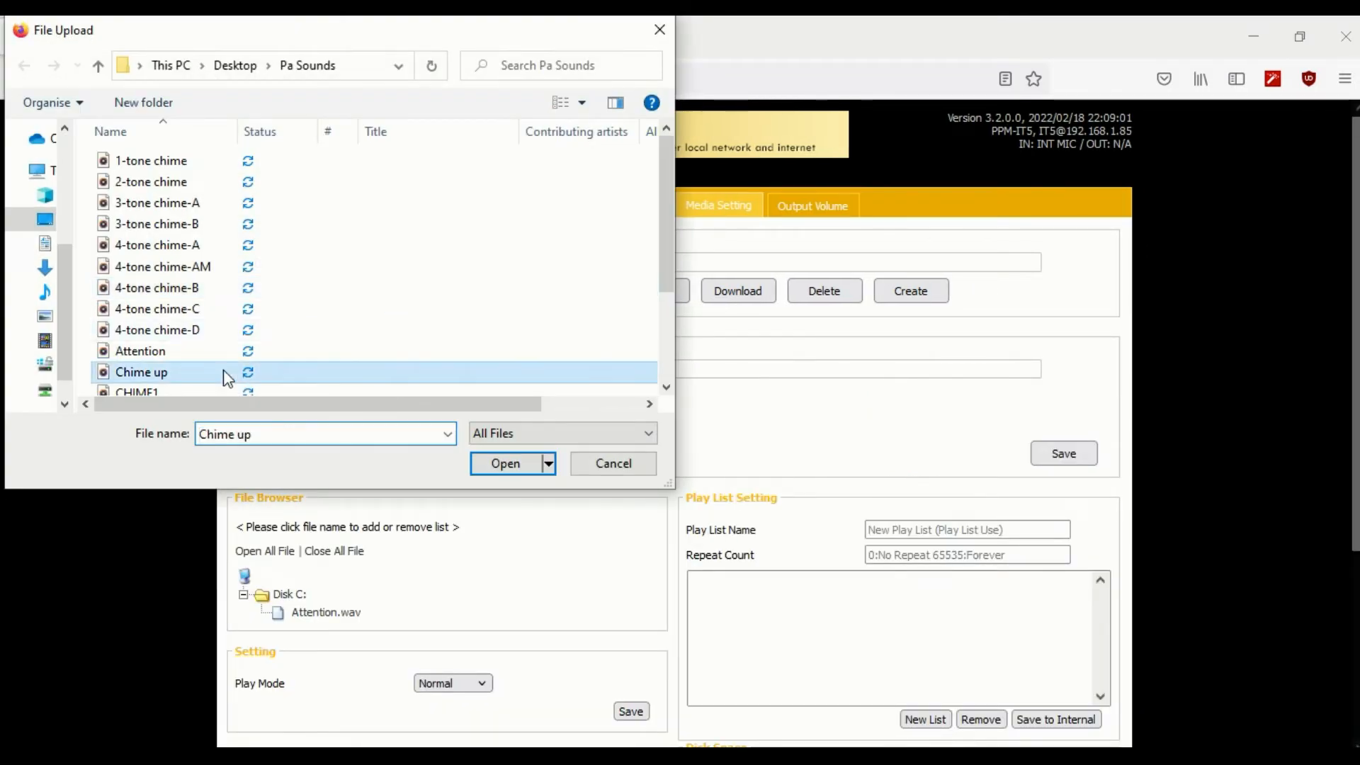
left_click(523, 464)
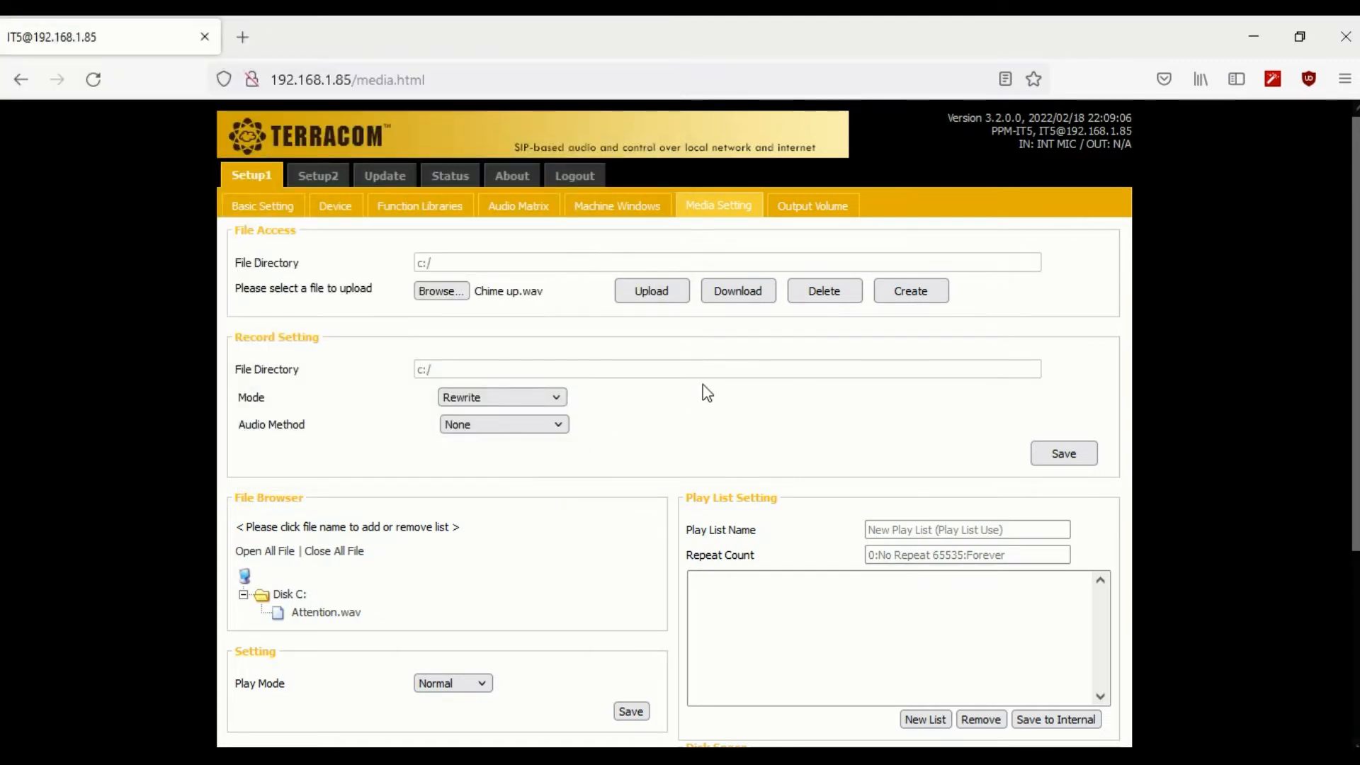
left_click(666, 301)
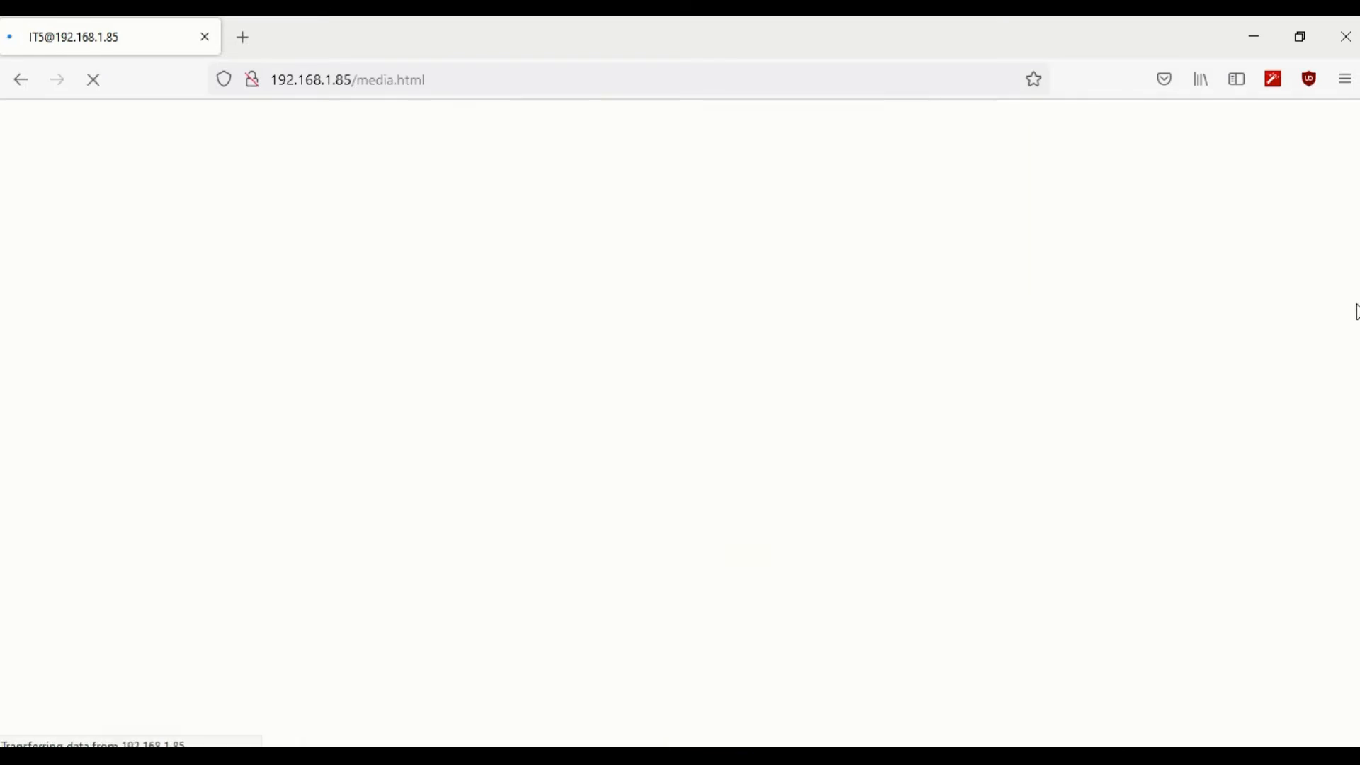
Create an internal play list named atten containing Attention.wav with a repeat count of 0
scroll(1354, 304, "down", 3)
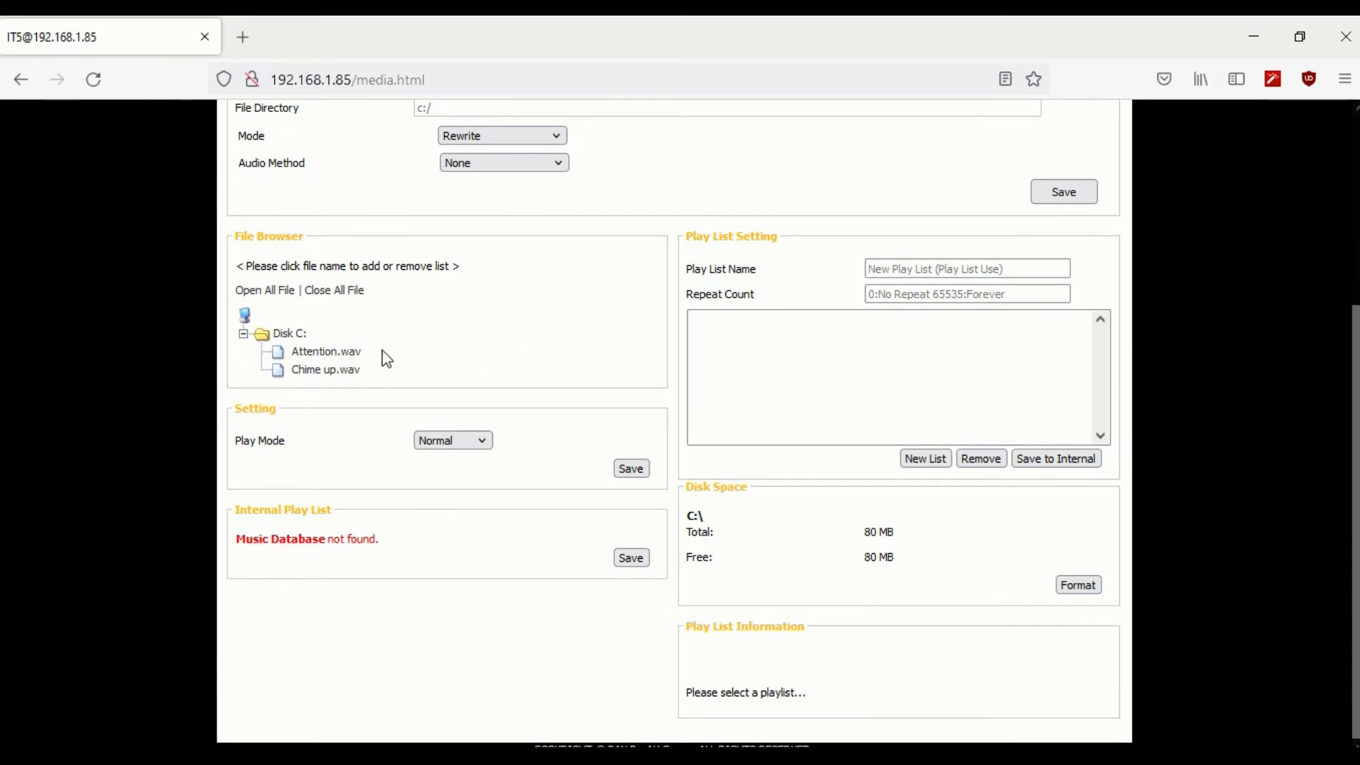
left_click(348, 354)
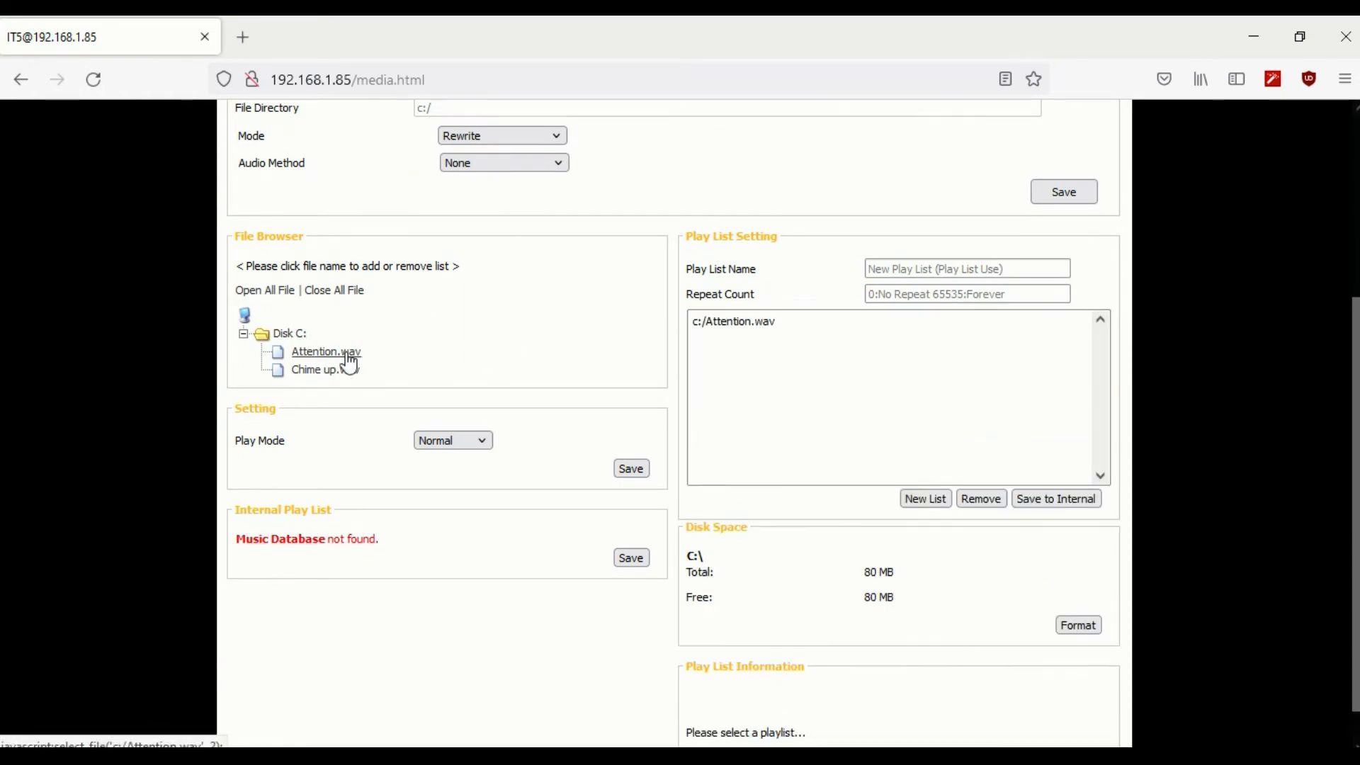
left_click(1005, 273)
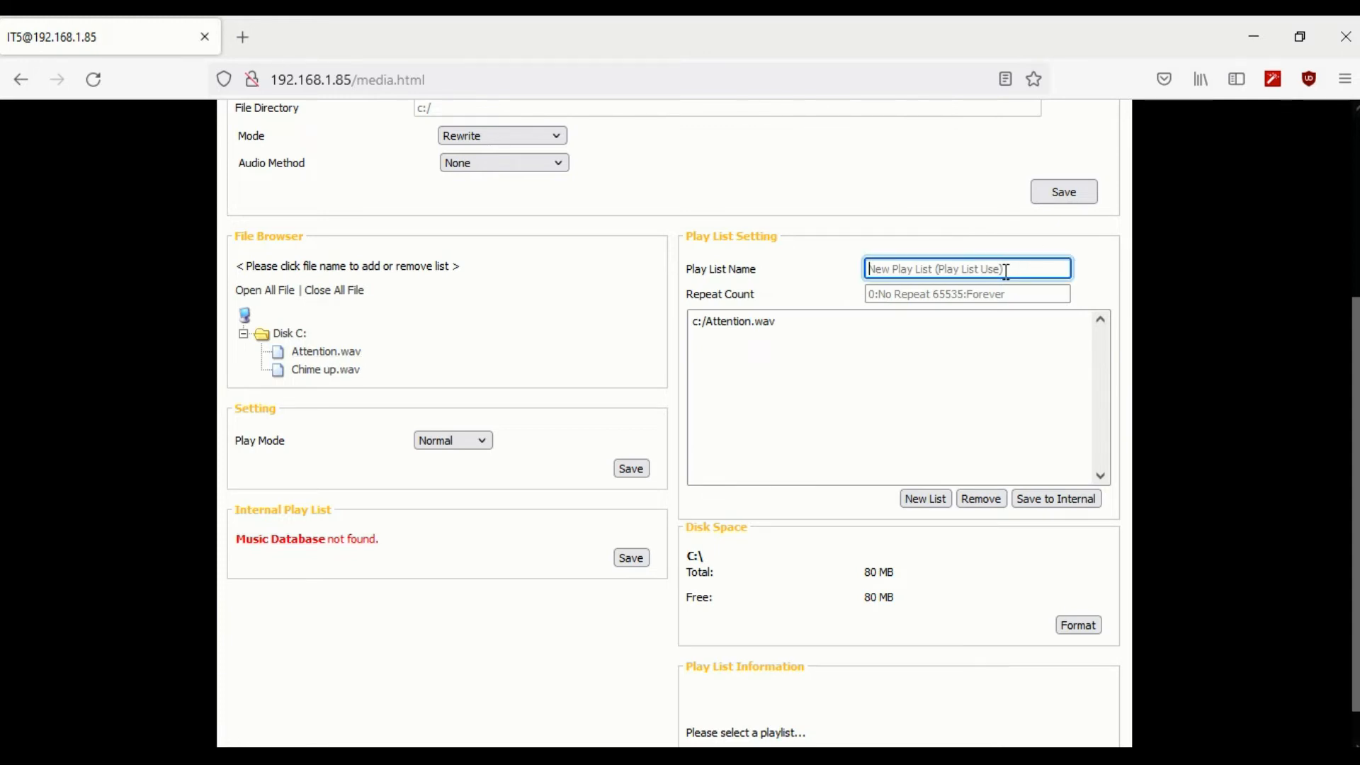
type("atten")
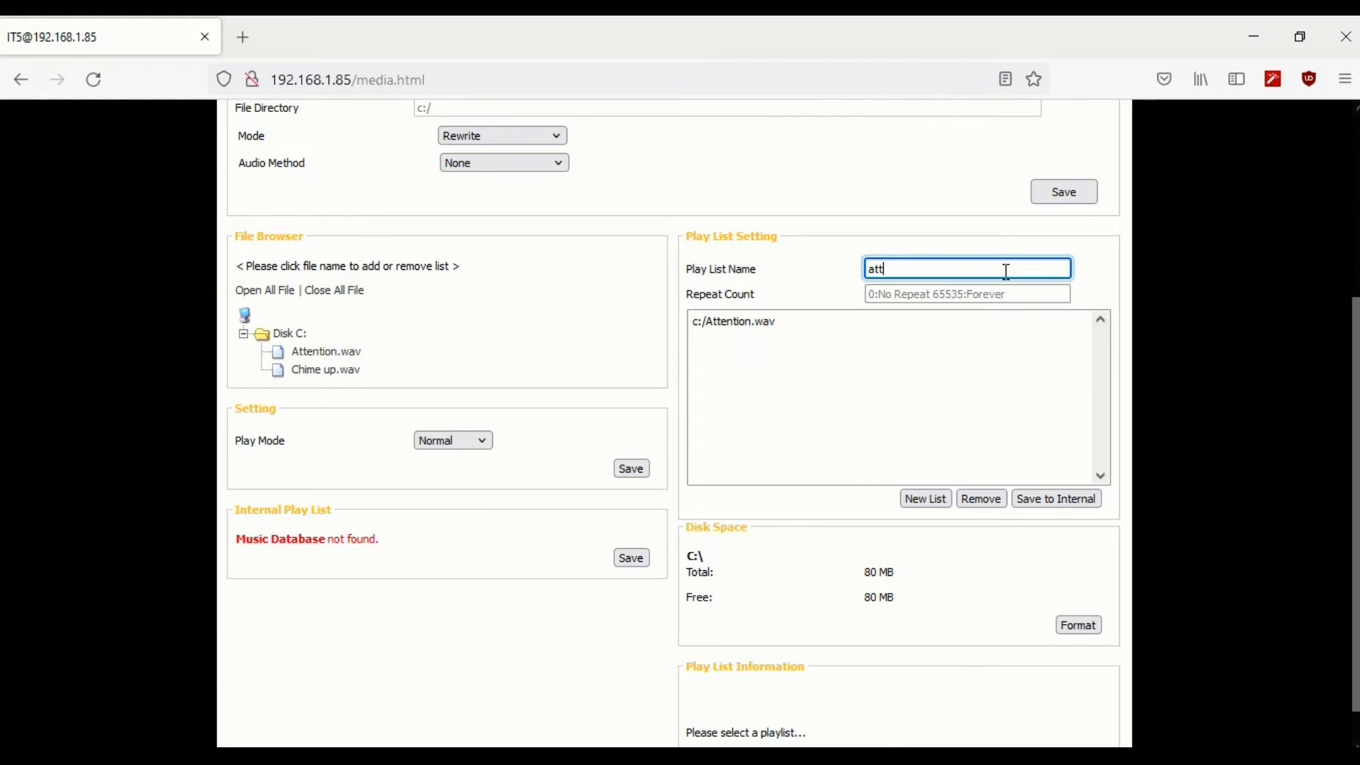
left_click(972, 287)
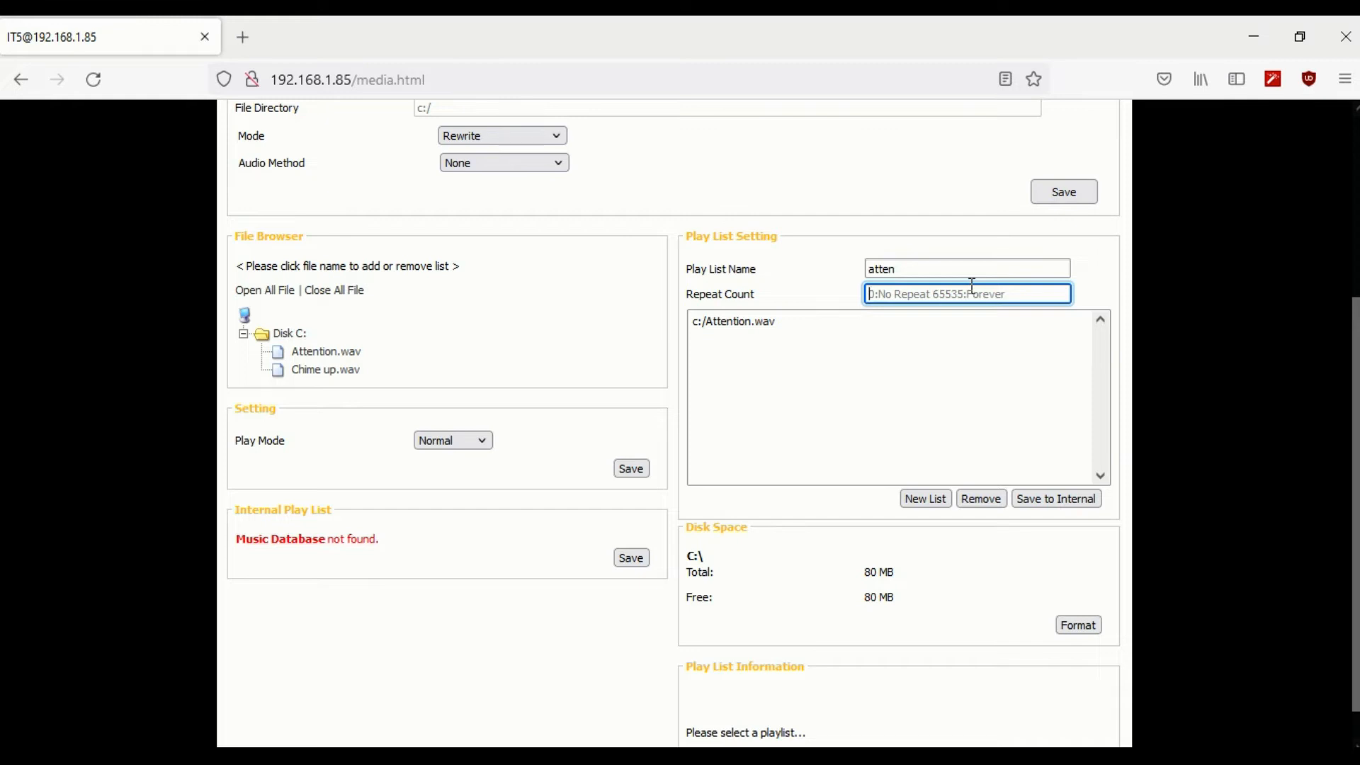
type("0")
left_click(903, 385)
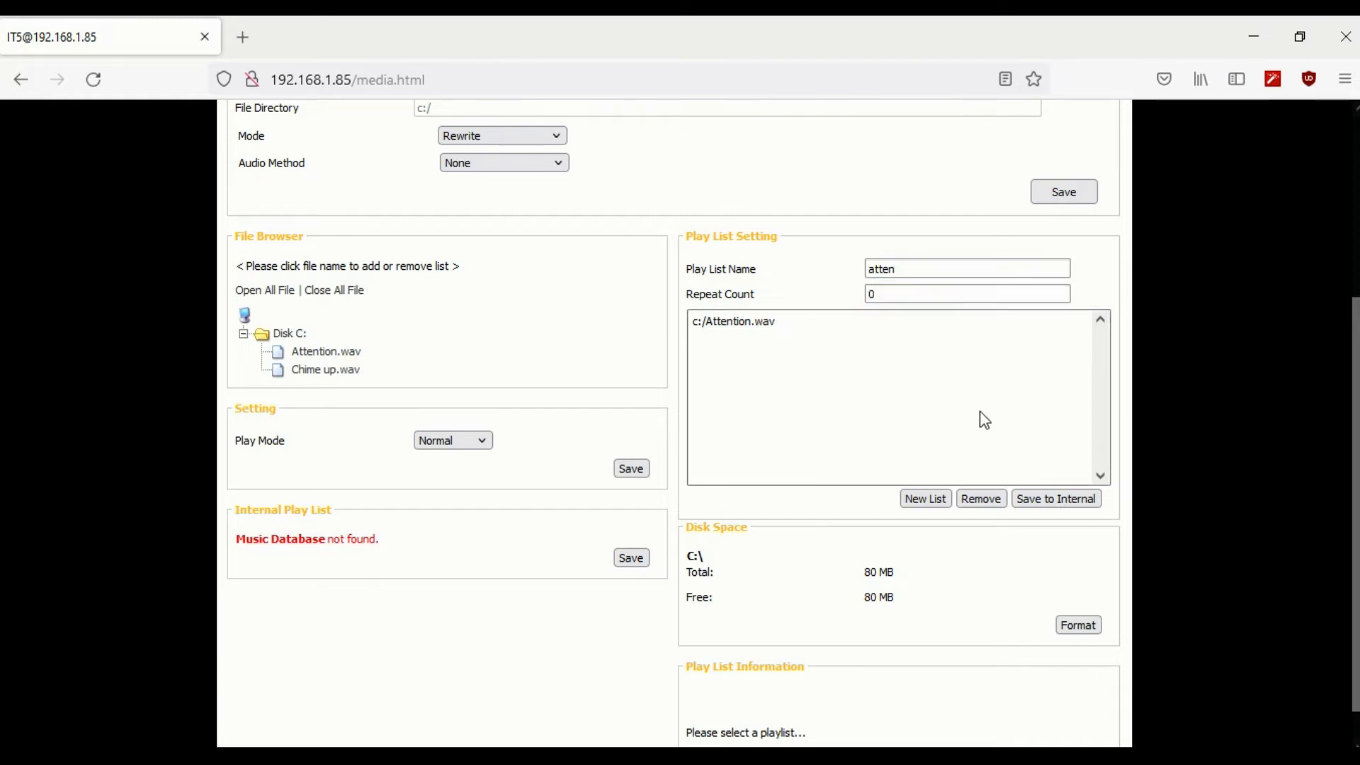
left_click(1063, 504)
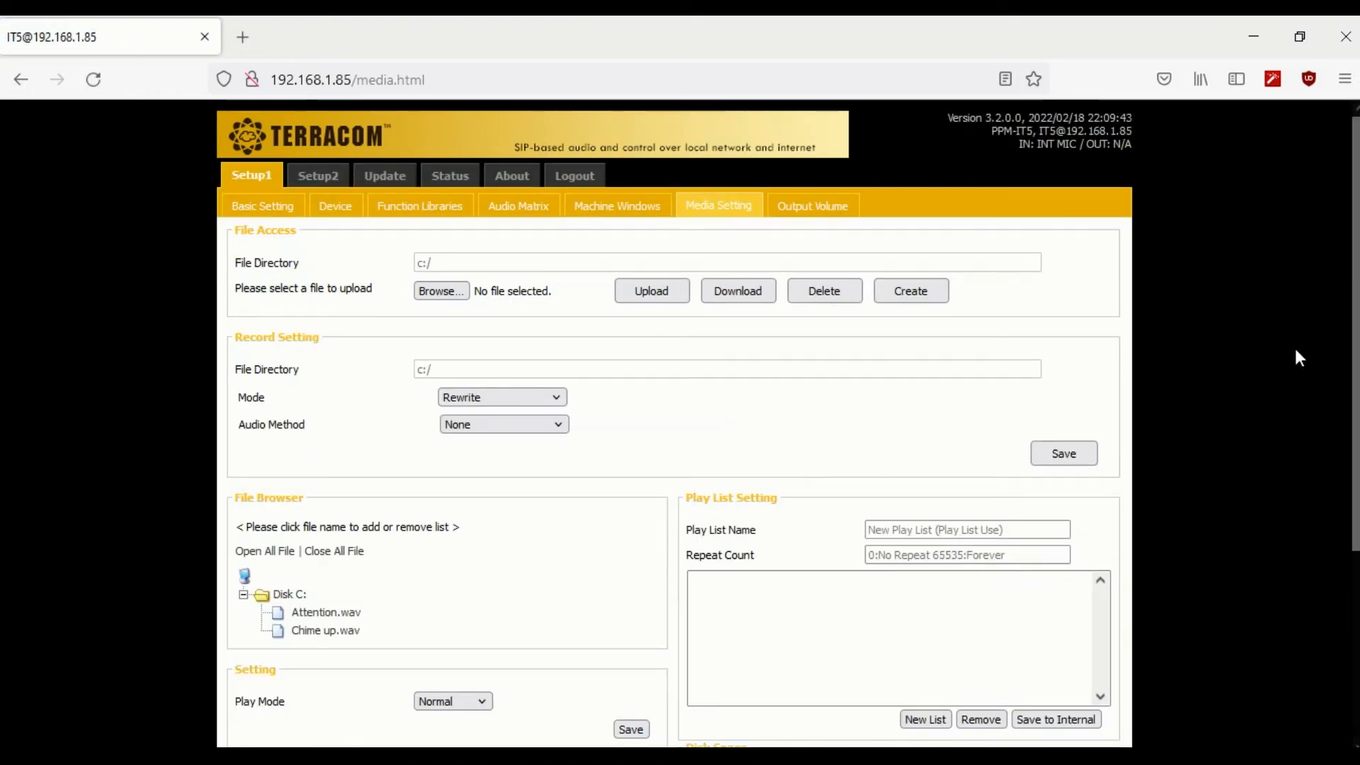
Create an internal play list named chime containing Chime up.wav with a repeat count of 0
scroll(1298, 356, "down", 4)
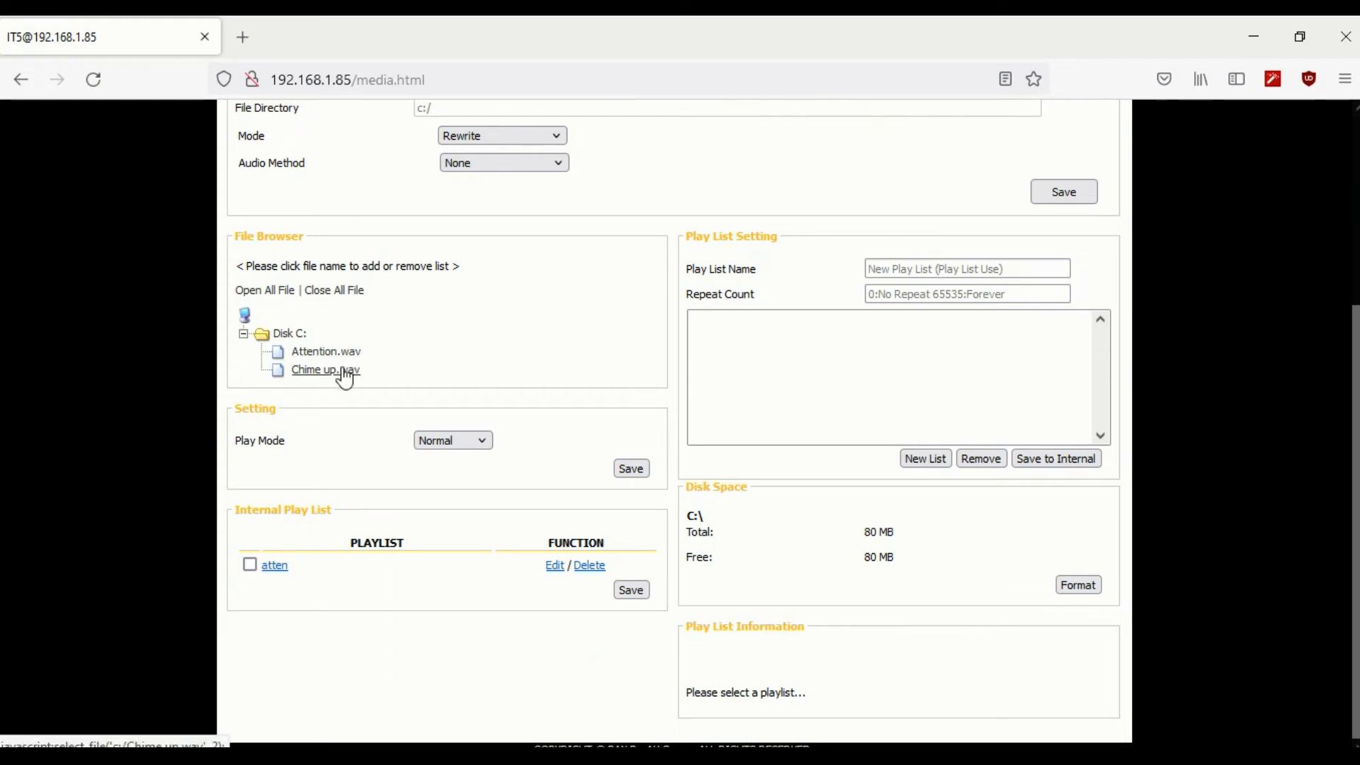
left_click(344, 375)
left_click(969, 272)
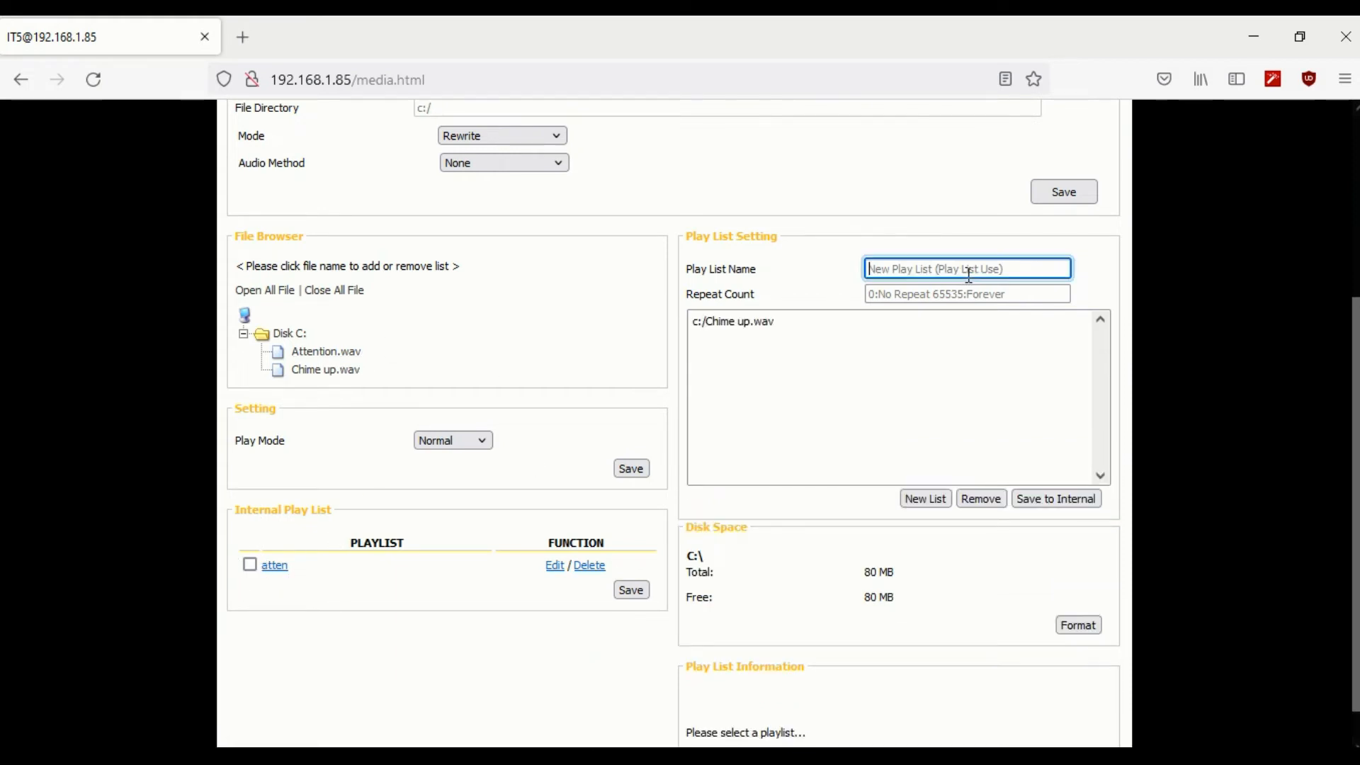
type("chime")
left_click(945, 292)
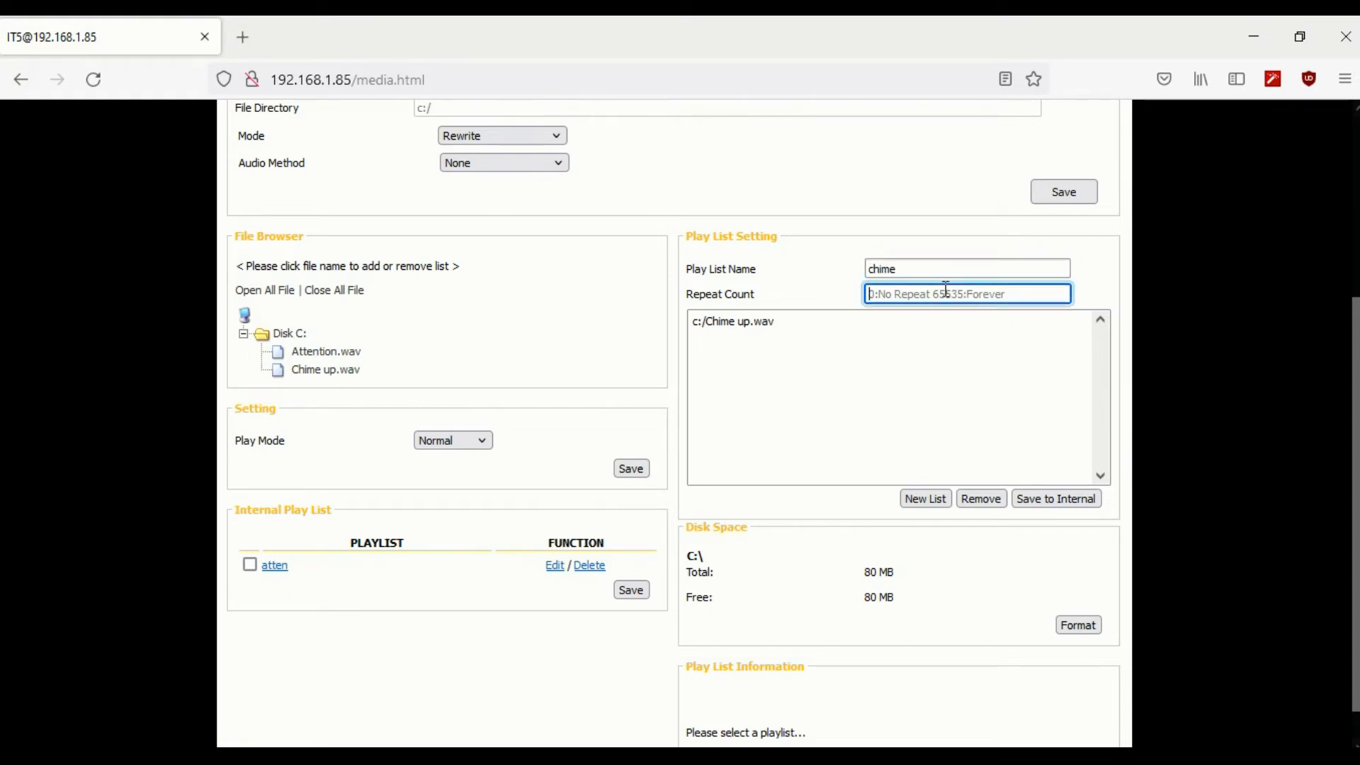
type("0")
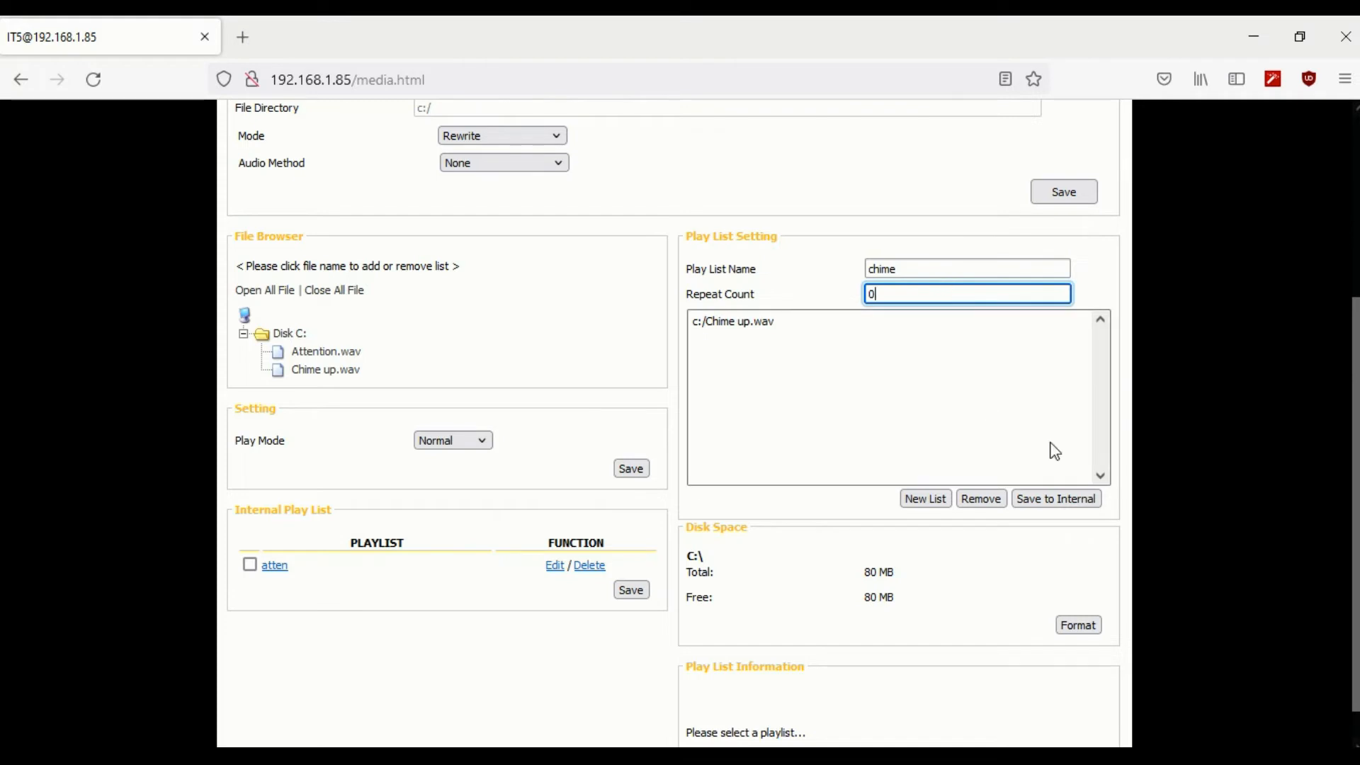
left_click(1066, 502)
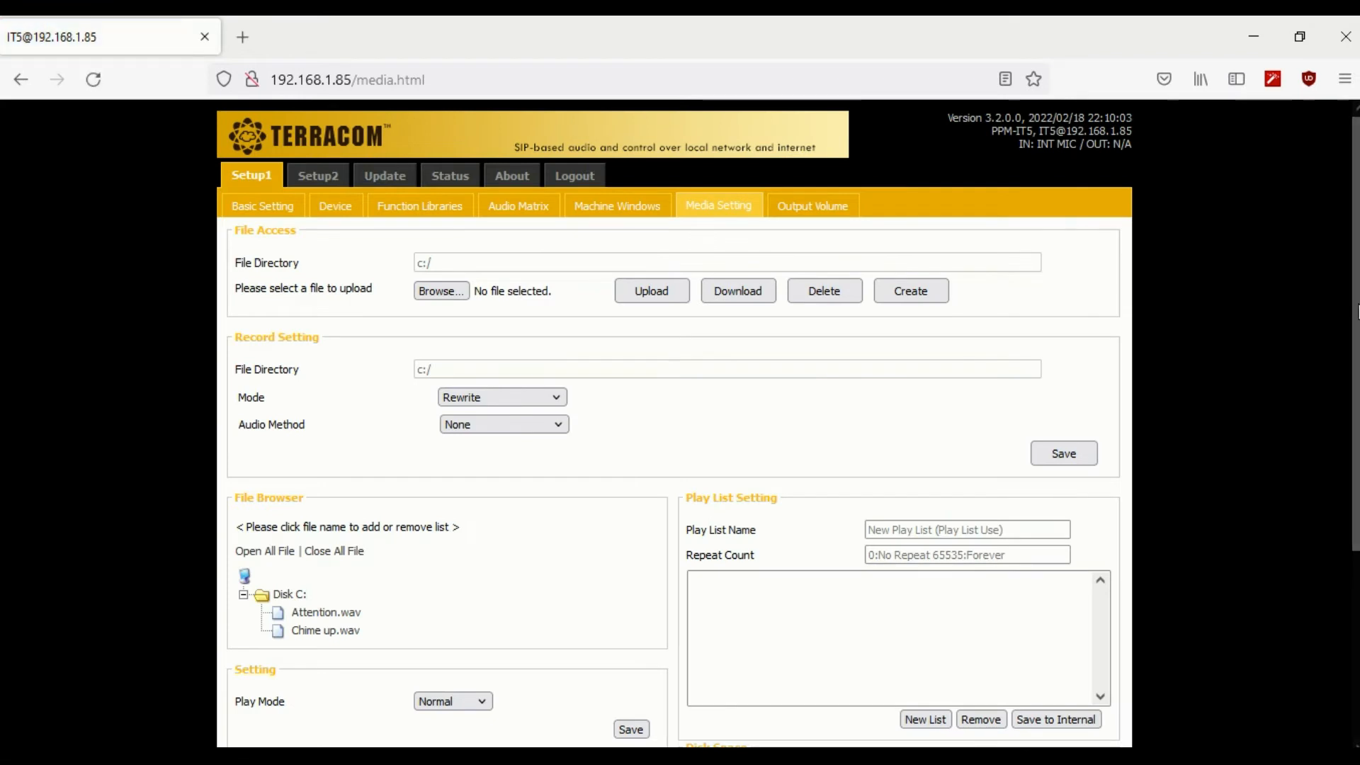
Save the Internal Play List section holding the atten and chime play lists
scroll(1067, 505, "down", 3)
scroll(673, 424, "down", 1)
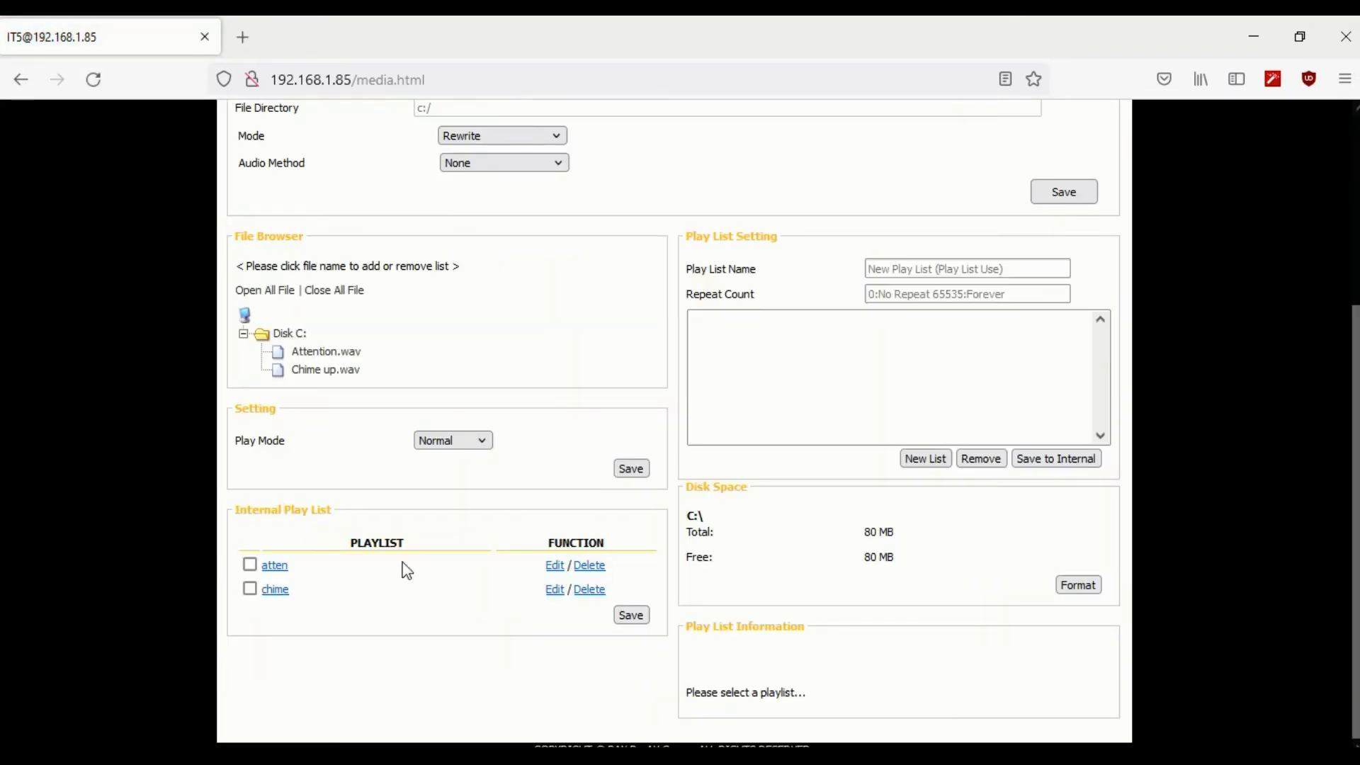
left_click(646, 617)
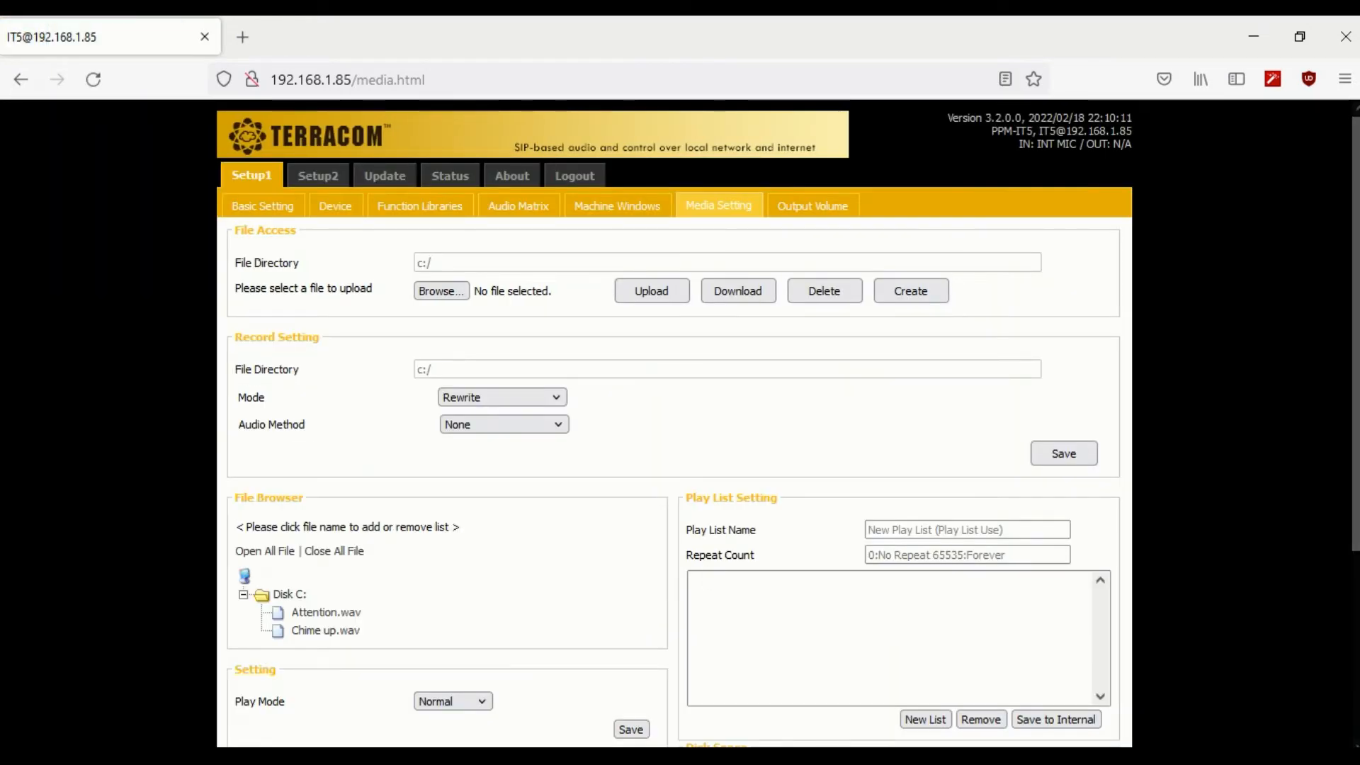
In the basic SIP settings, keep Attention.wav as Pre-Chime, set Post-Chime to c:/Chime up.wav, and save
mouse_move(1353, 369)
left_mouse_down()
mouse_move(1353, 549)
mouse_move(1353, 354)
left_mouse_up()
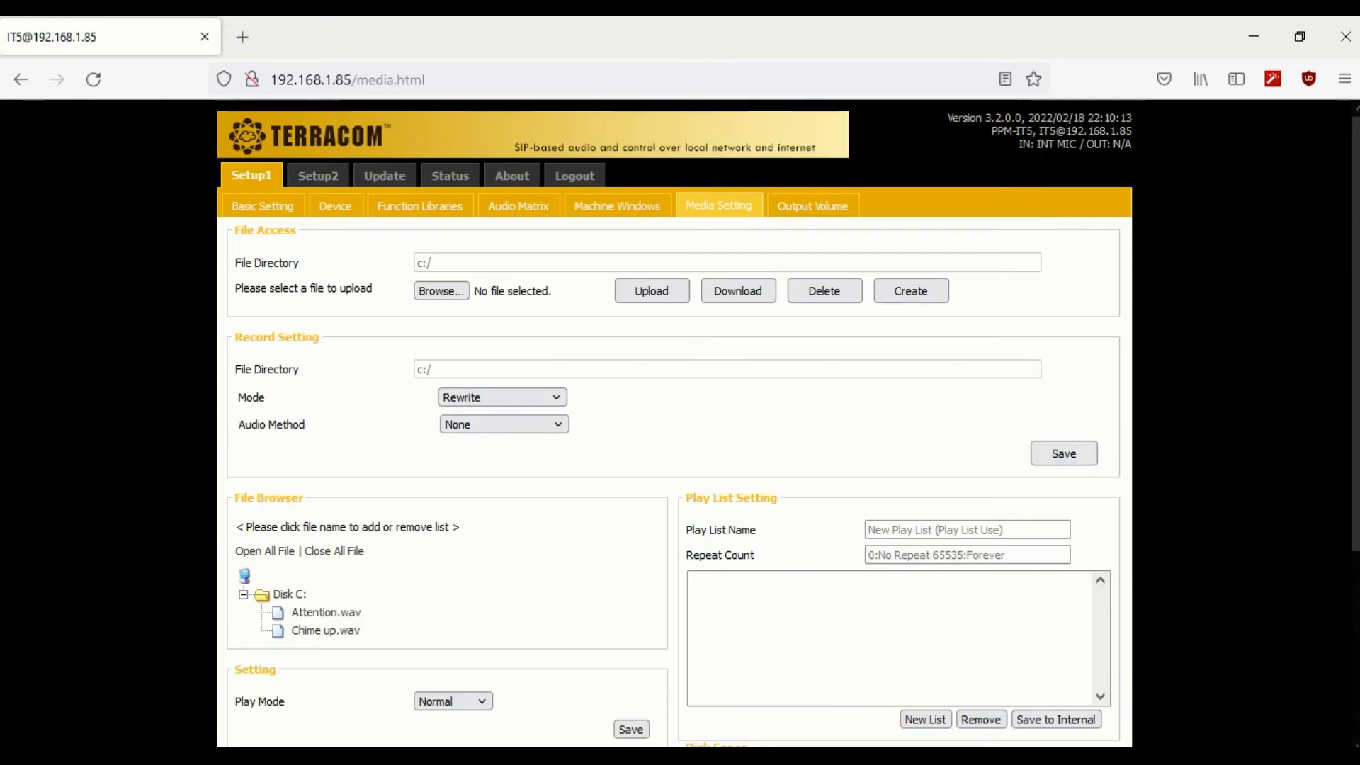
left_click(262, 207)
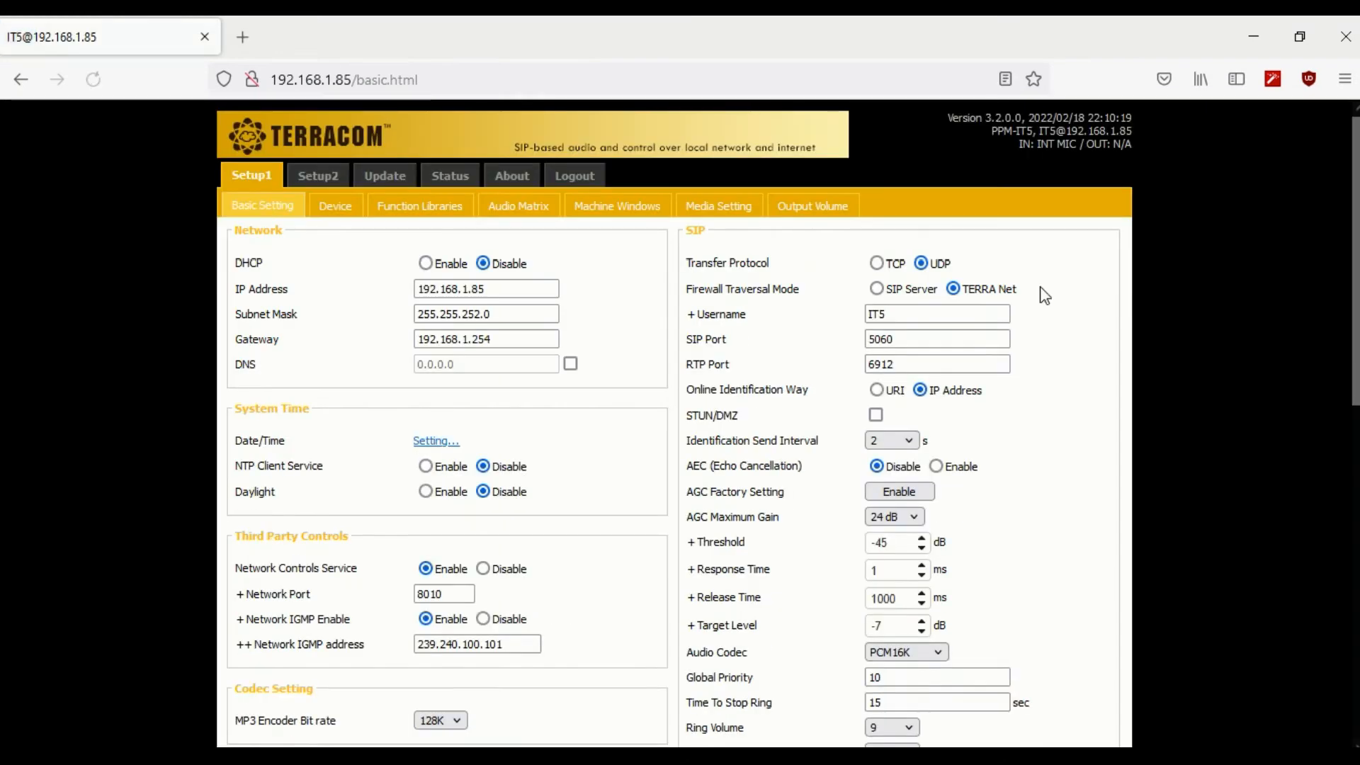
left_click_drag(1355, 234, 1355, 500)
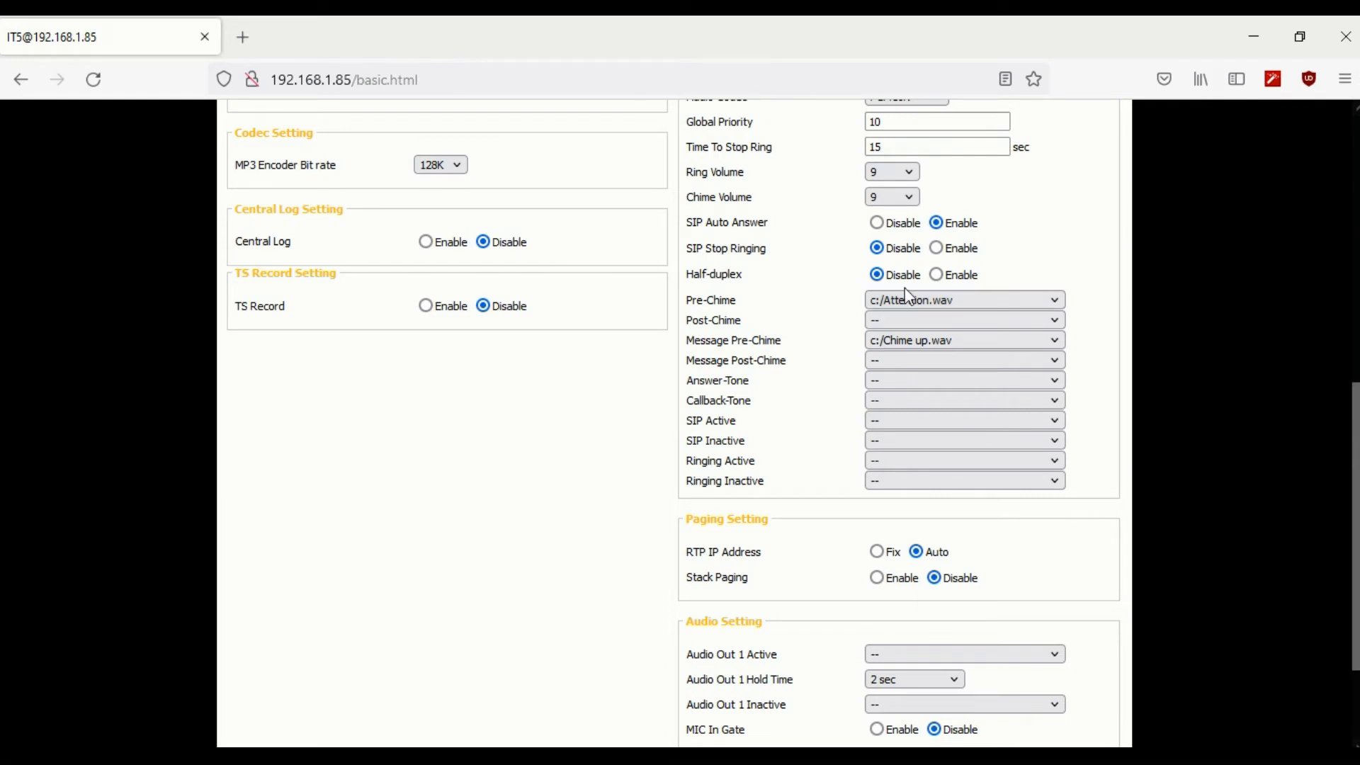
left_click(995, 299)
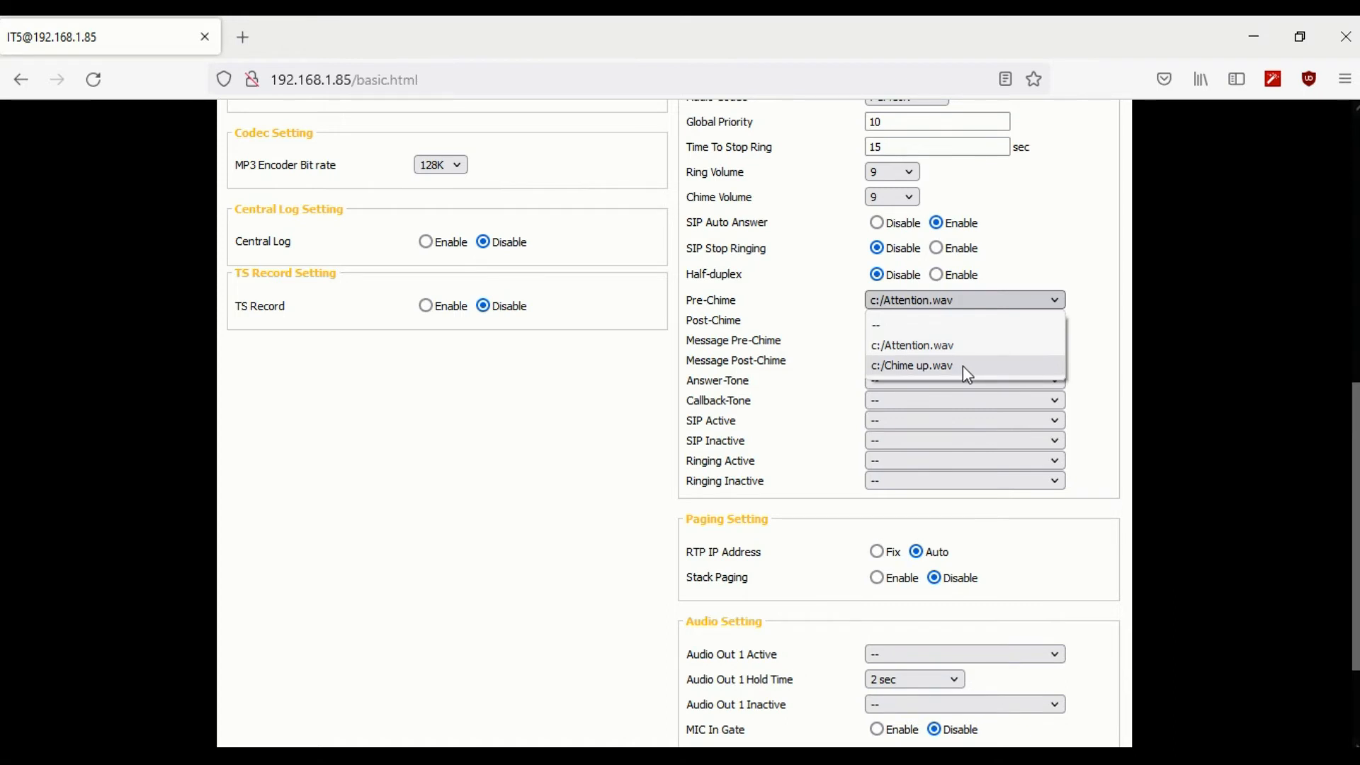
left_click(1098, 316)
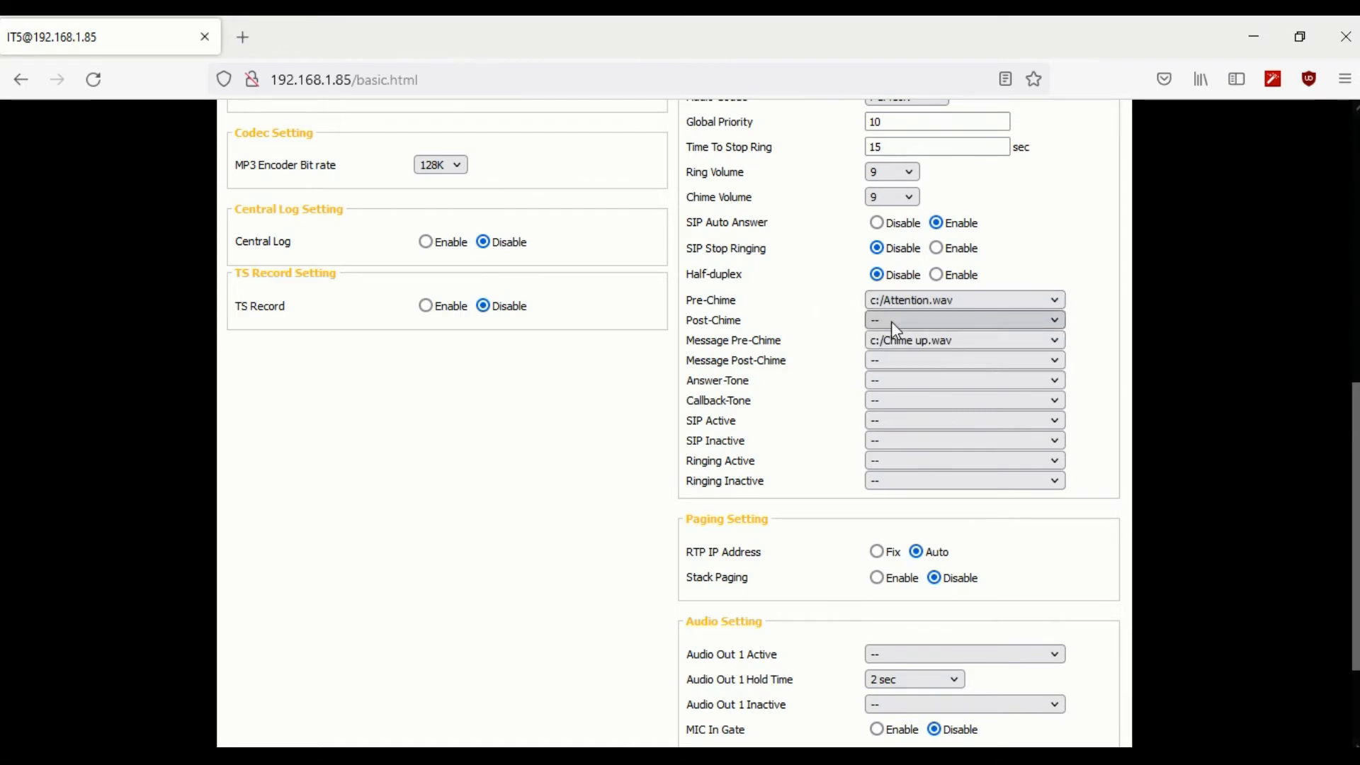
left_click(915, 321)
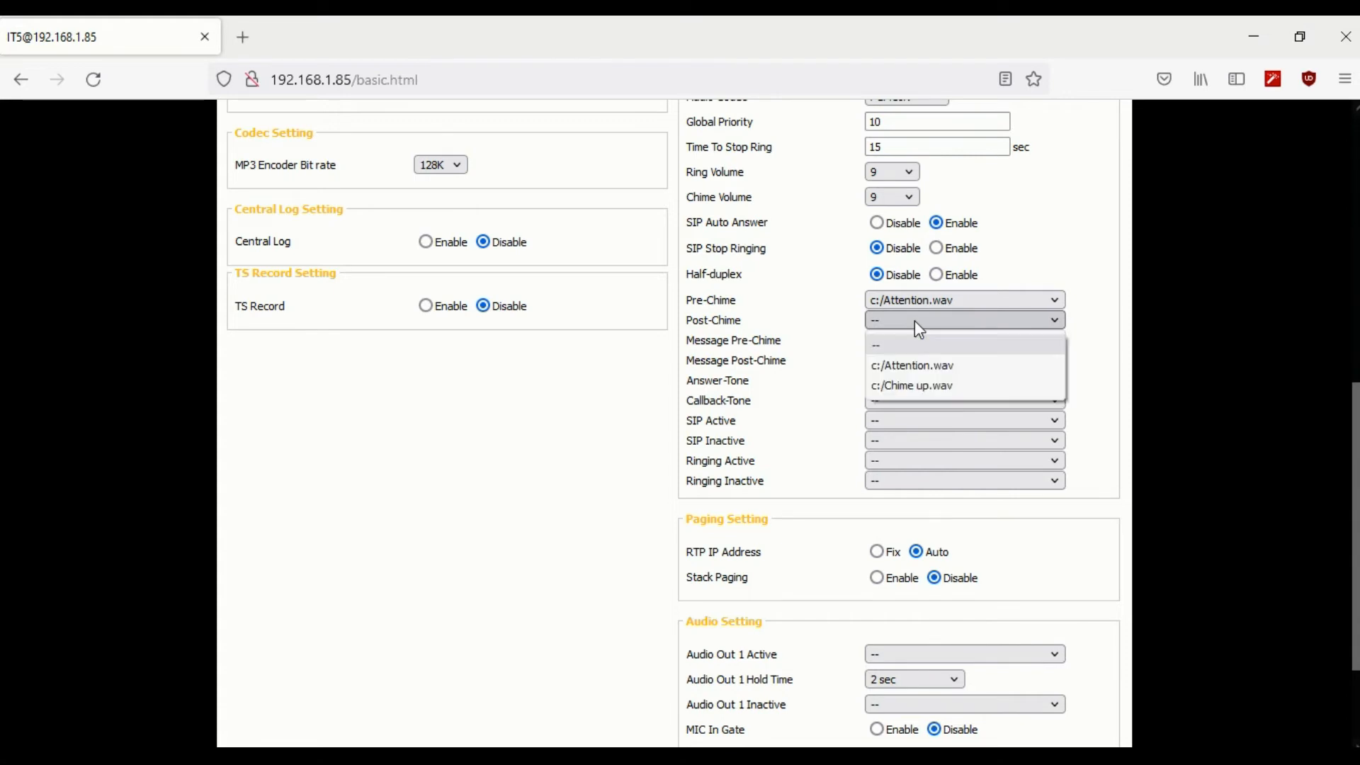
left_click(920, 385)
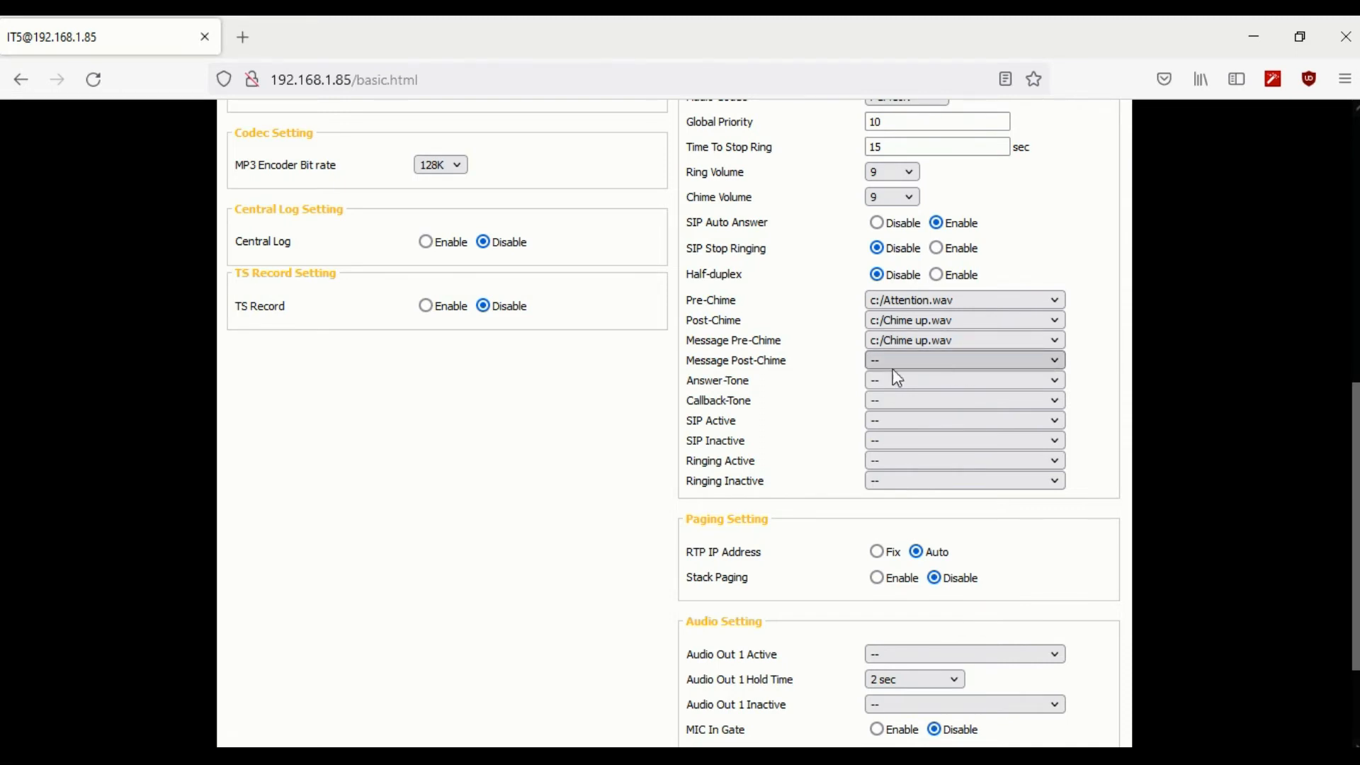
scroll(1341, 431, "down", 3)
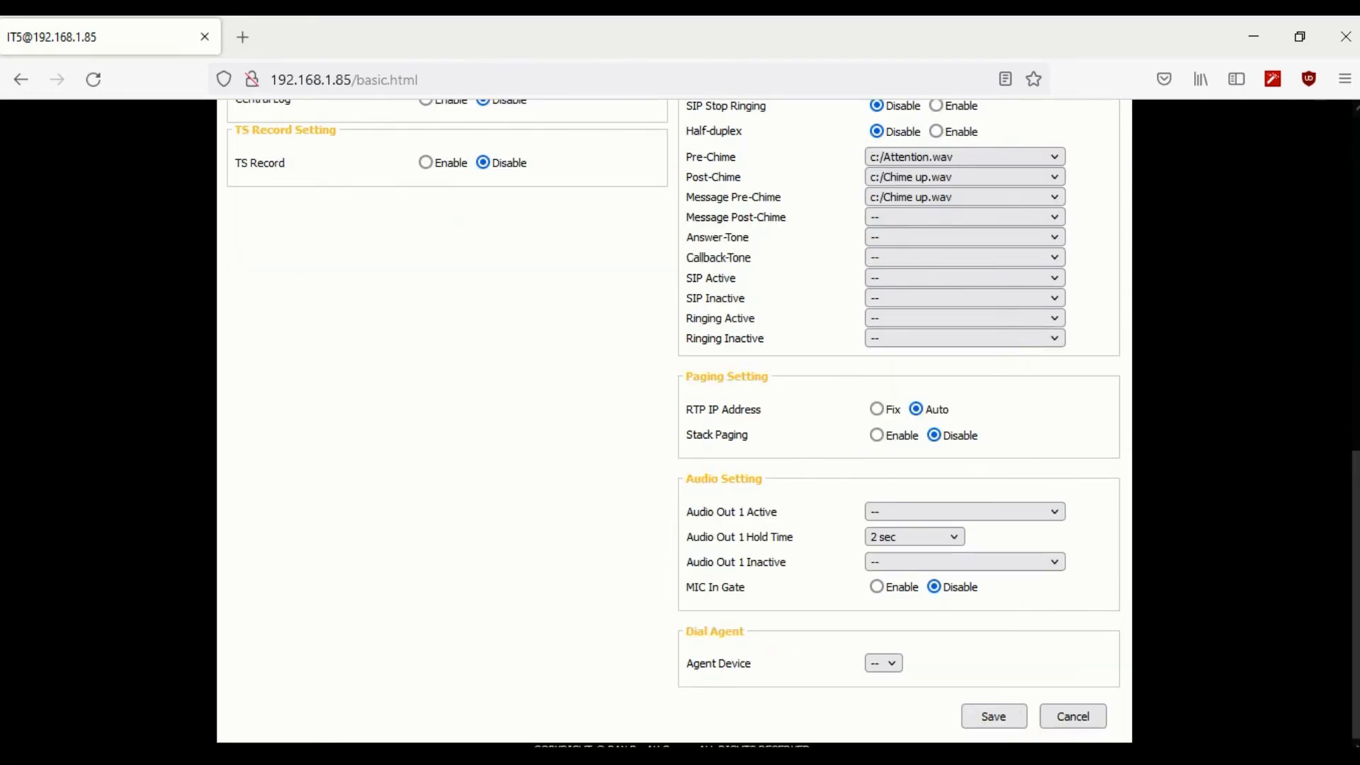
left_click(1001, 711)
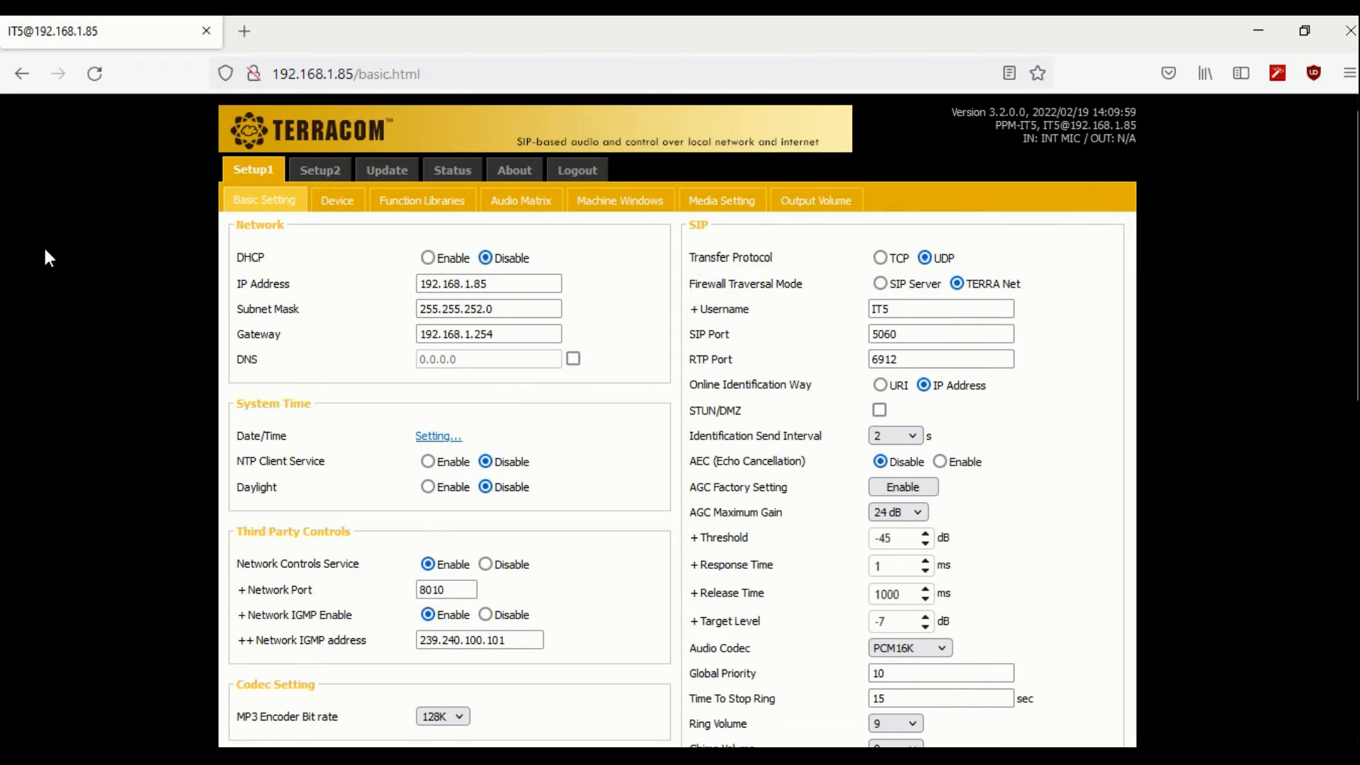
Begin a new scheduler entry in Setup2 named ange with the start date 2022-02-19
left_click(322, 172)
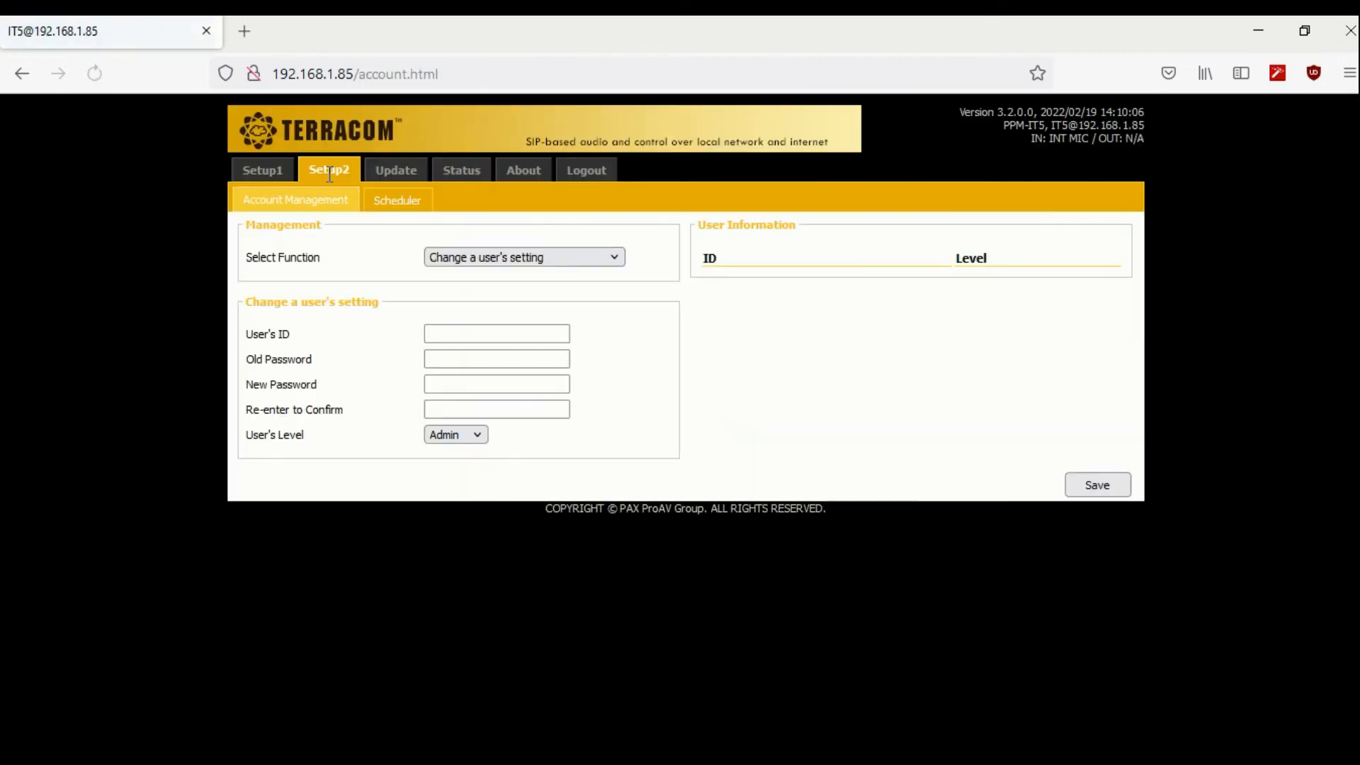
left_click(405, 209)
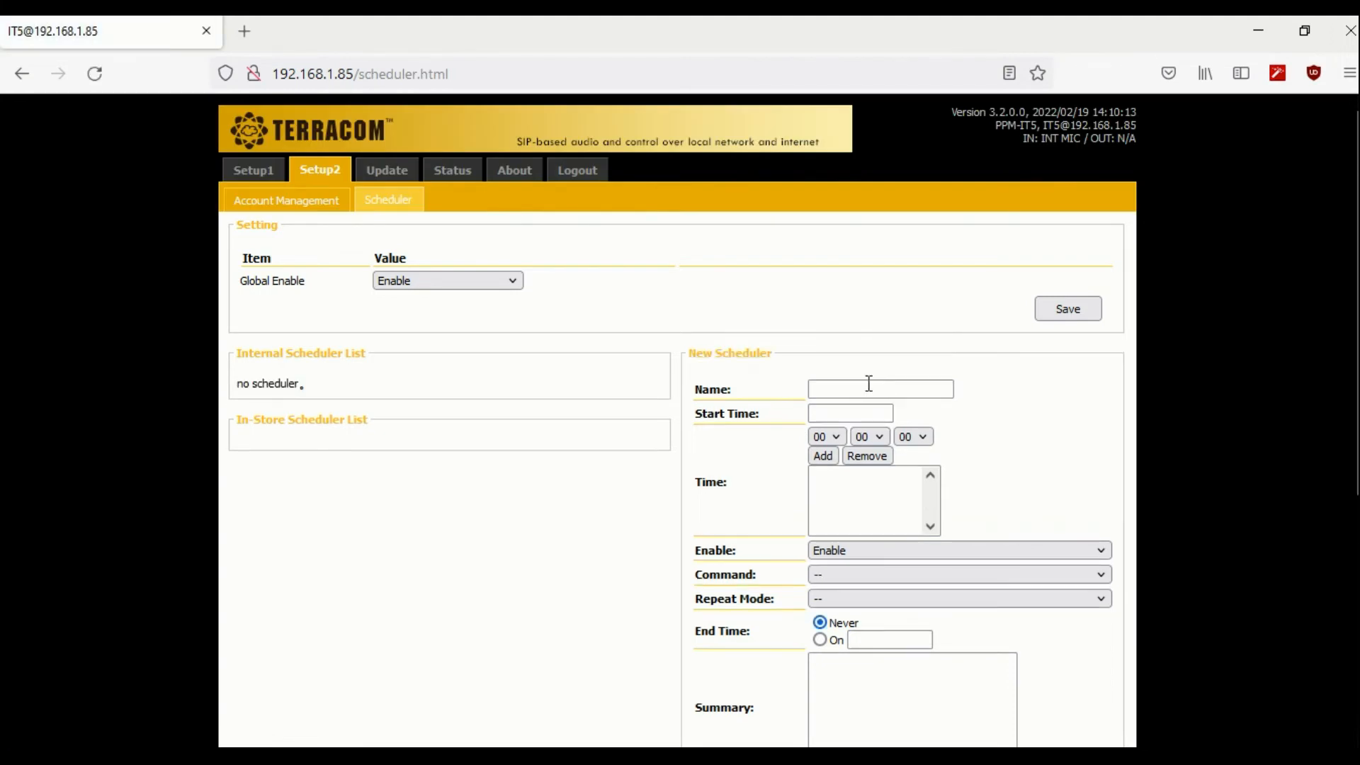
left_click(850, 388)
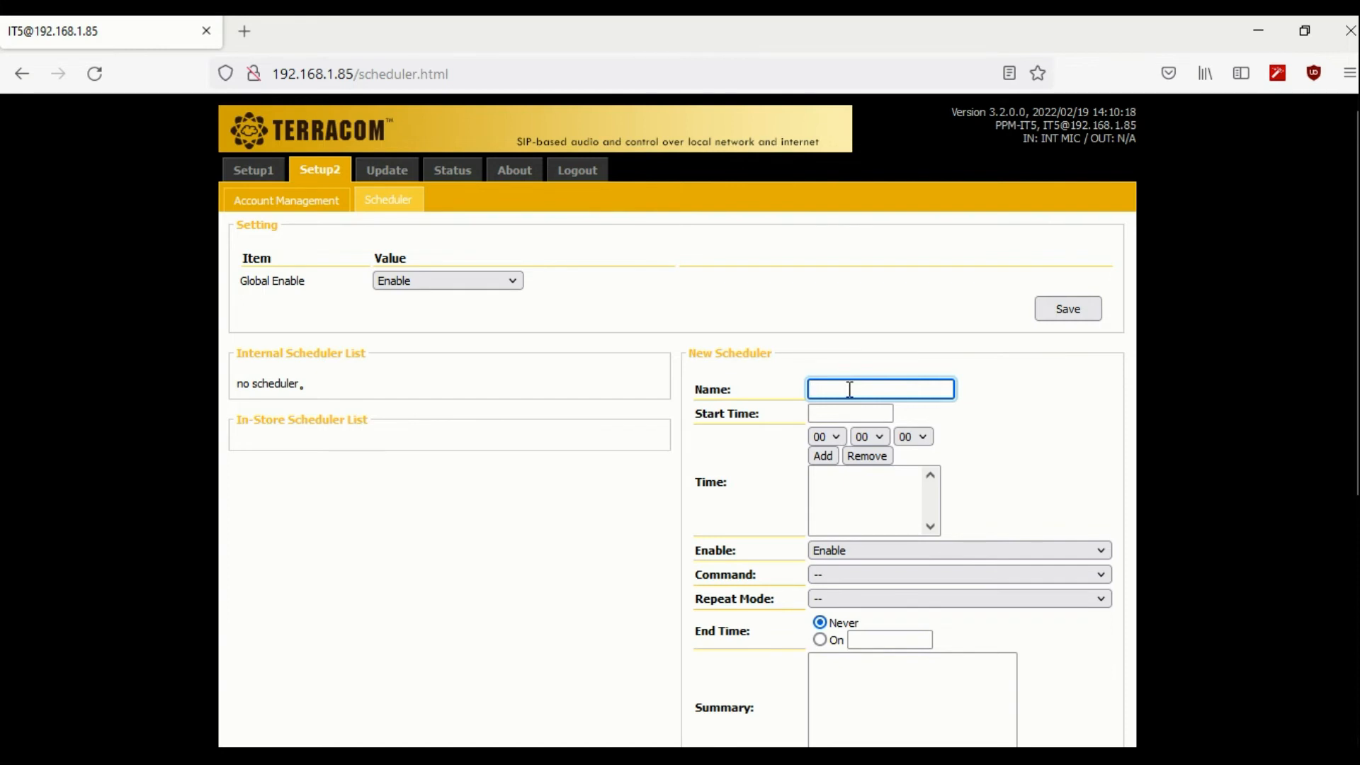
type("ange")
left_click(872, 413)
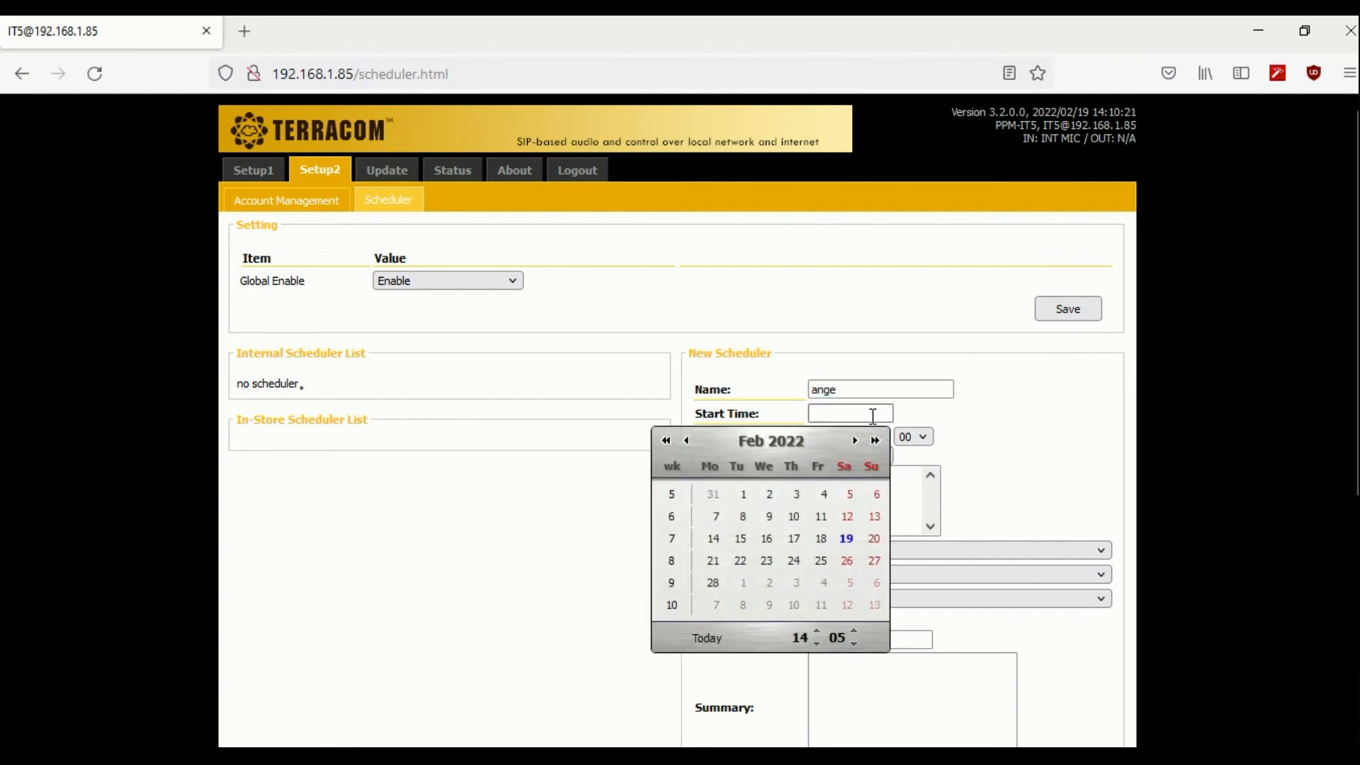
left_click(701, 640)
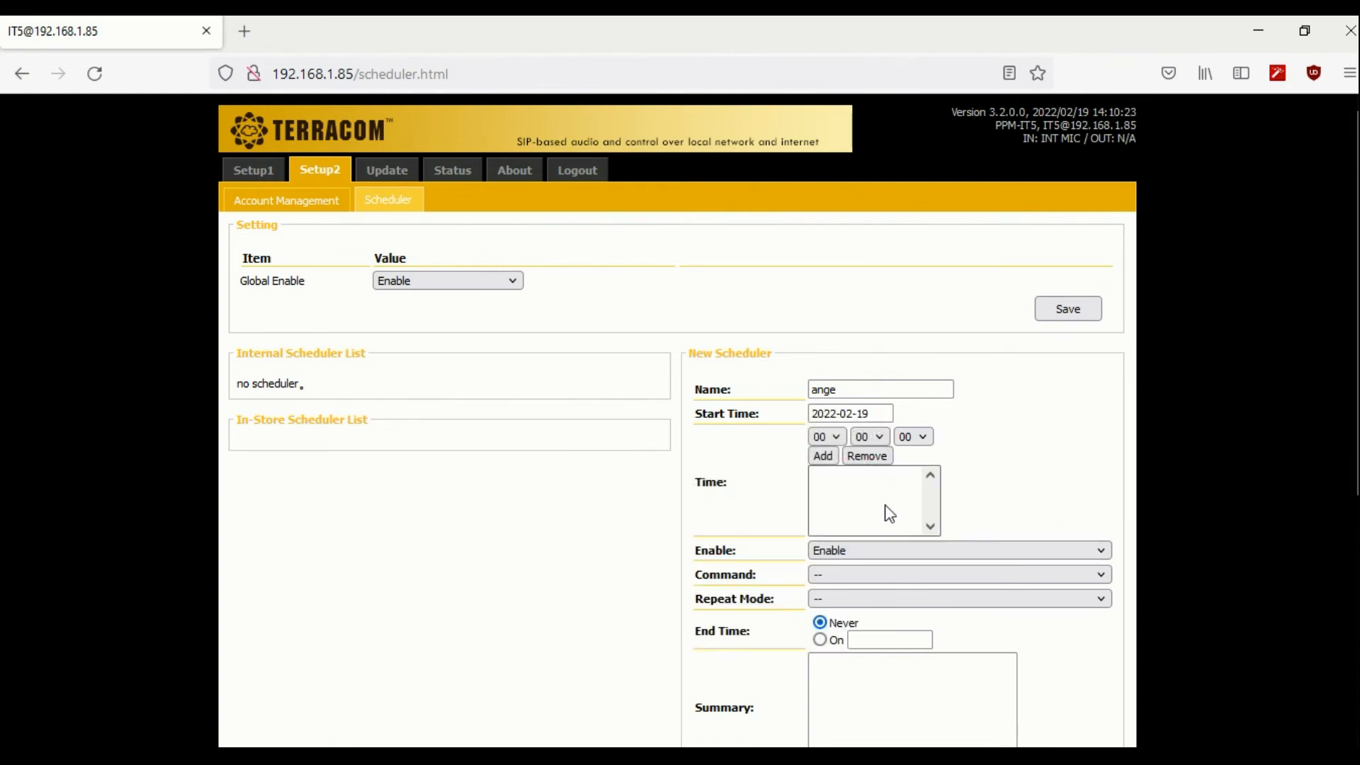
Add 09:00:00 as the first trigger time of the new scheduler entry
left_click(839, 437)
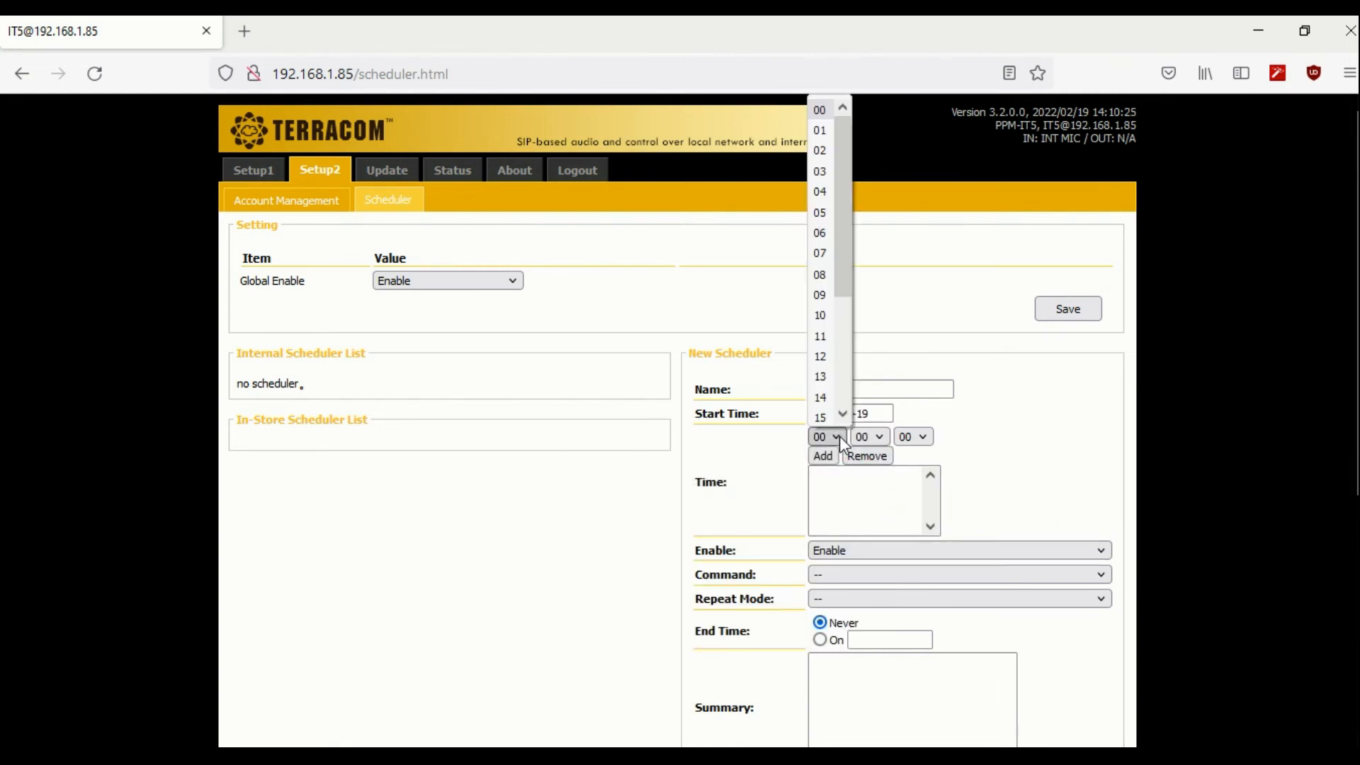
left_click(841, 396)
left_click_drag(841, 393, 843, 313)
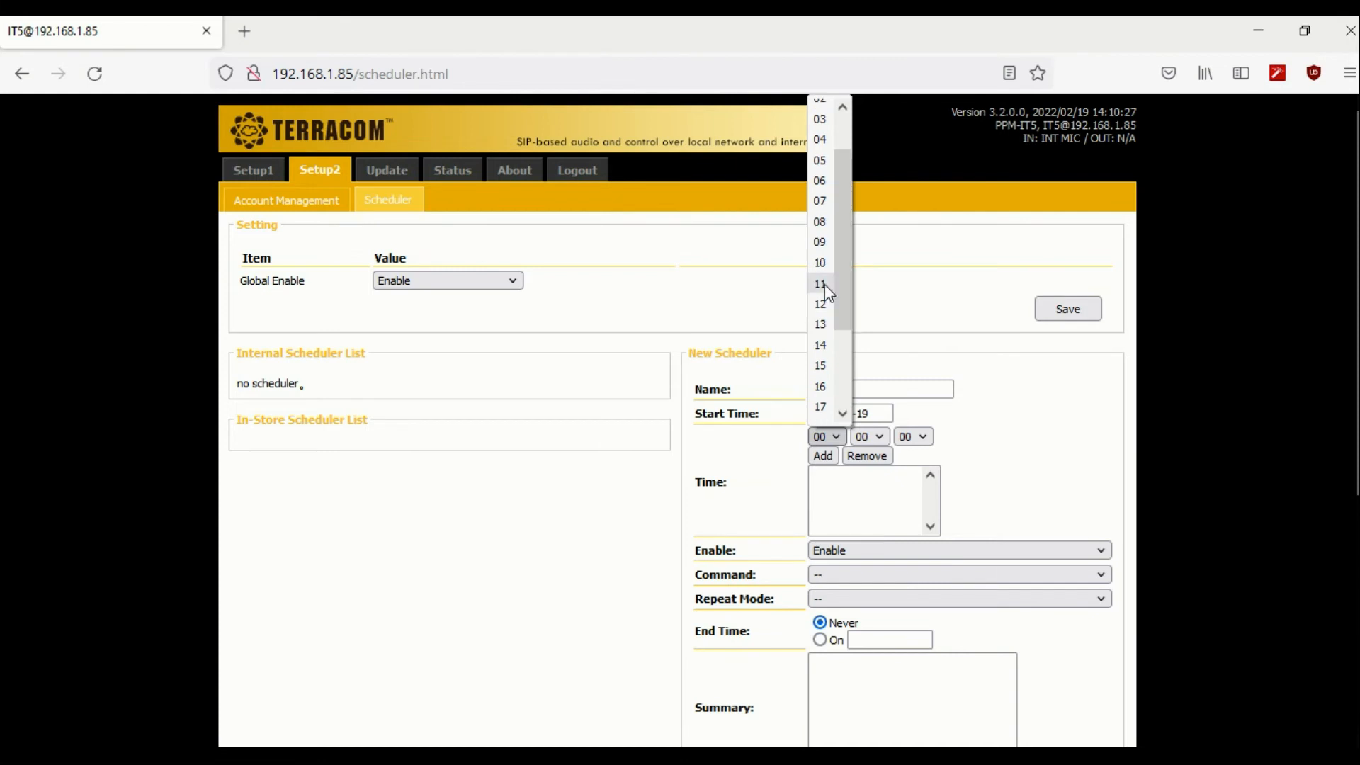
left_click(817, 243)
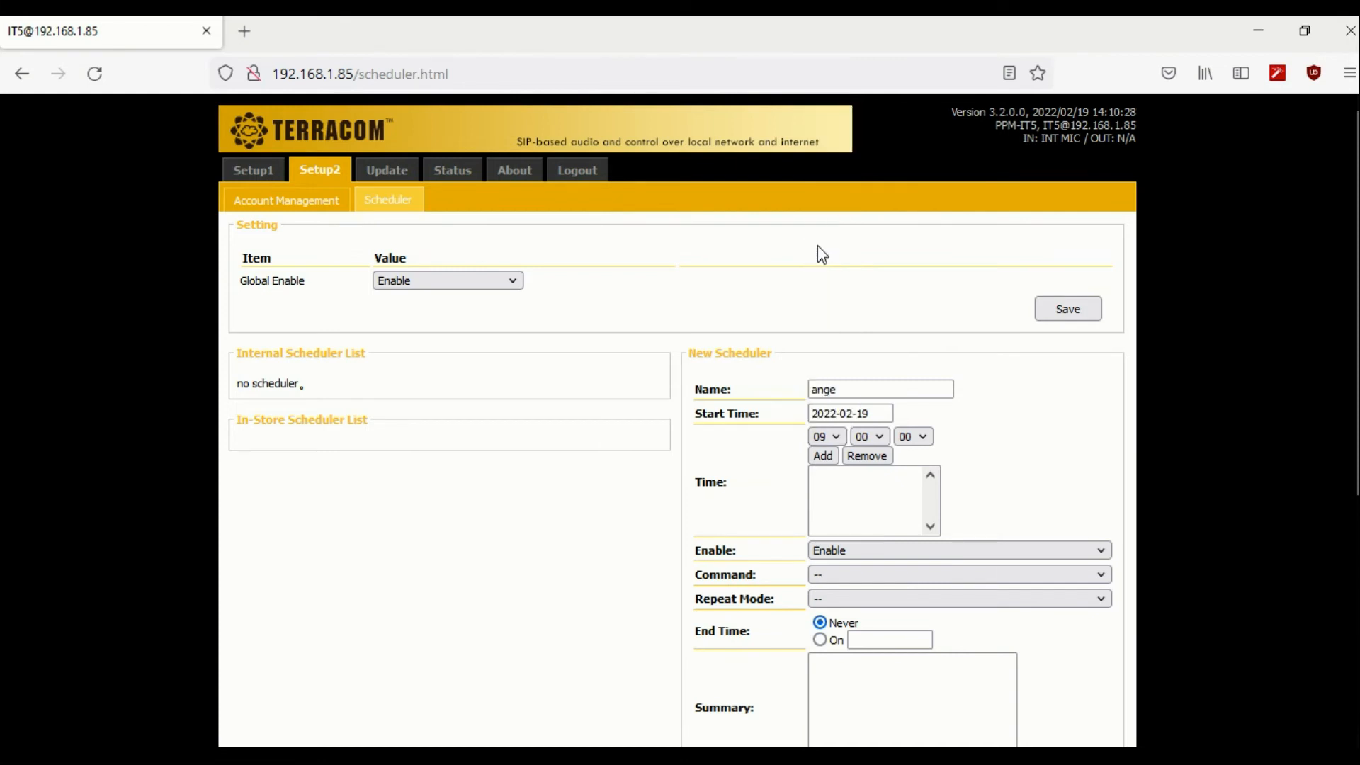
left_click(822, 456)
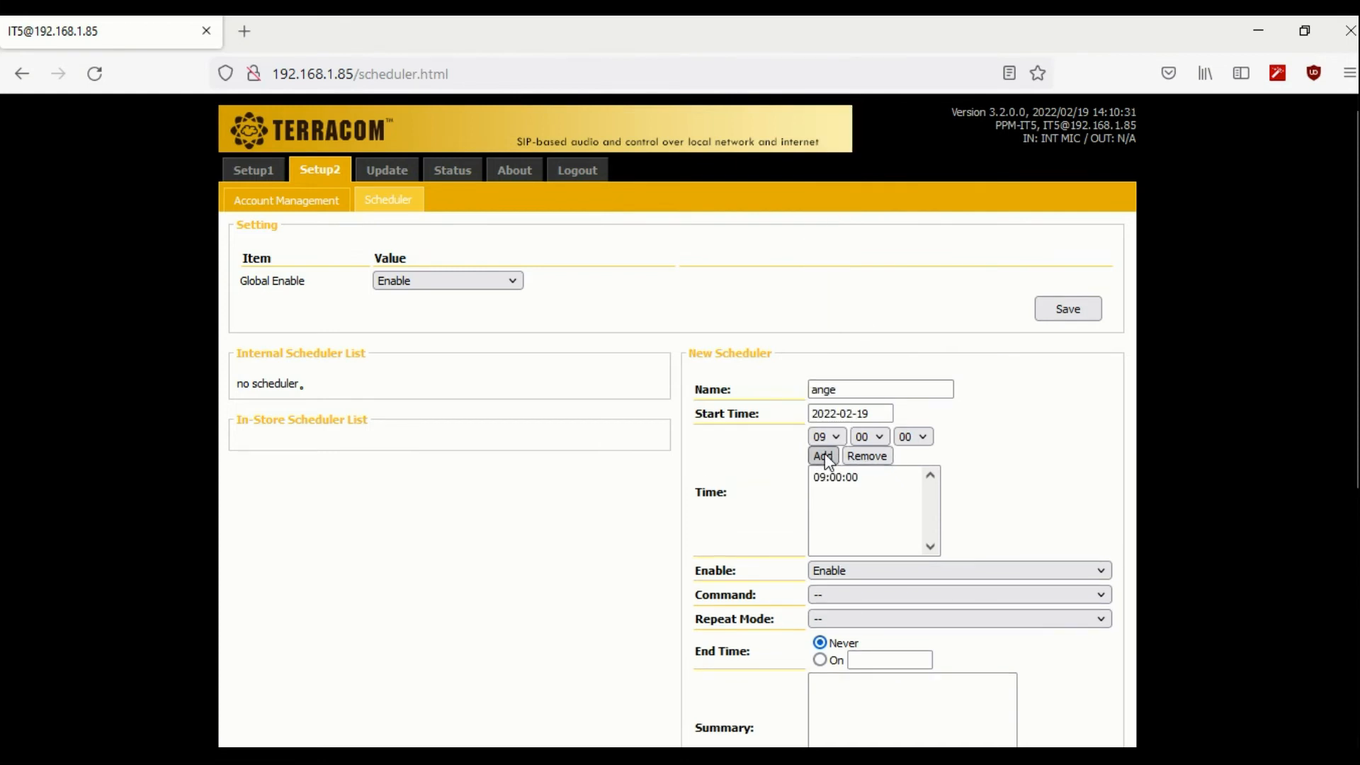
Add 11:00:00, 13:00:00 and 15:00:00 to the new scheduler entry's trigger times
left_click(831, 436)
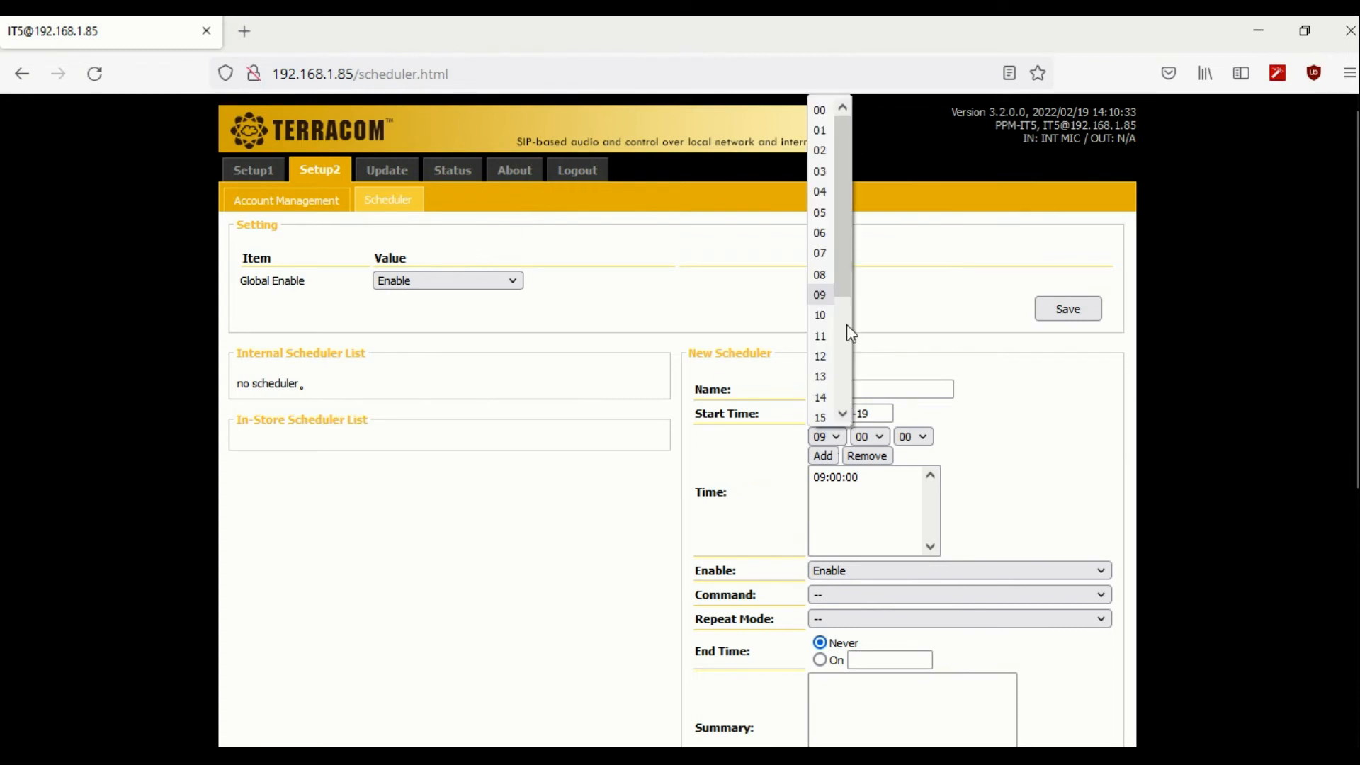
left_click(822, 336)
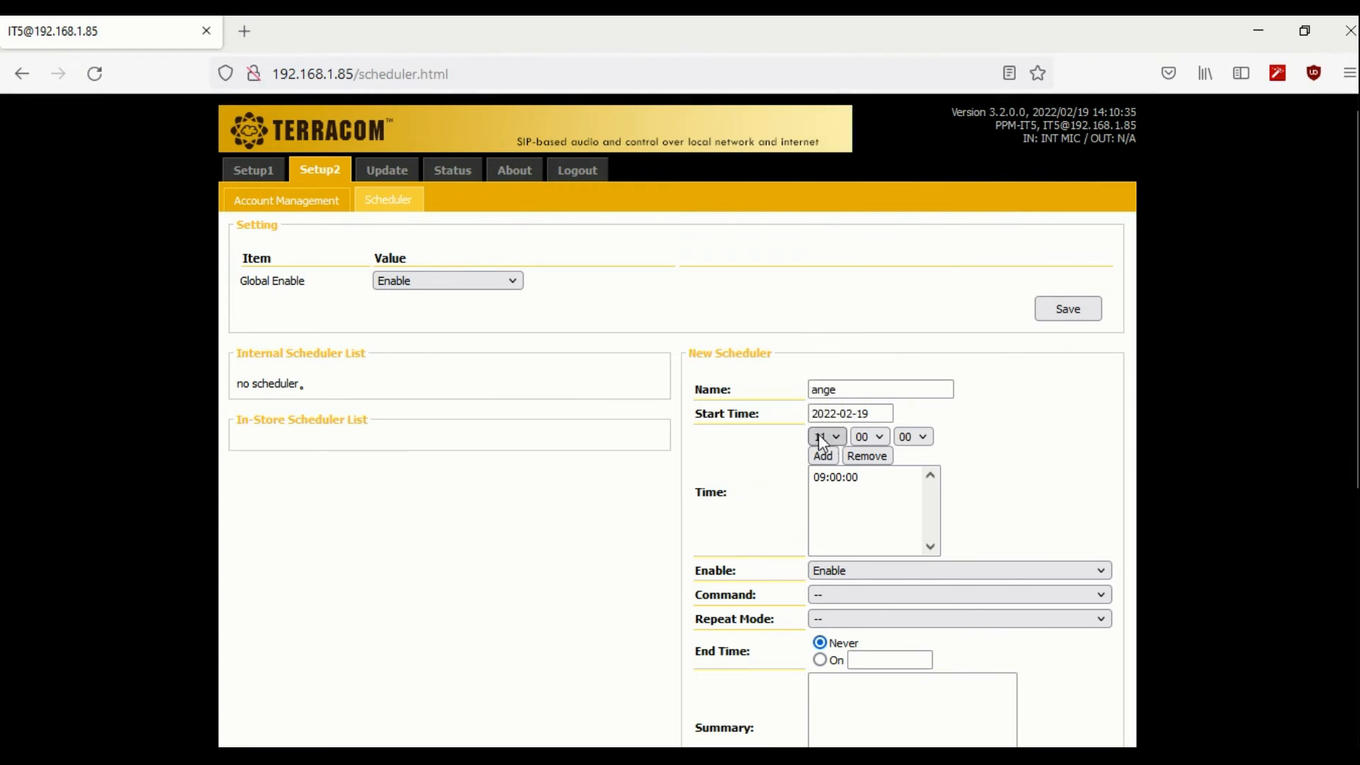
left_click(822, 456)
left_click(830, 433)
left_click(819, 376)
left_click(823, 456)
left_click(827, 436)
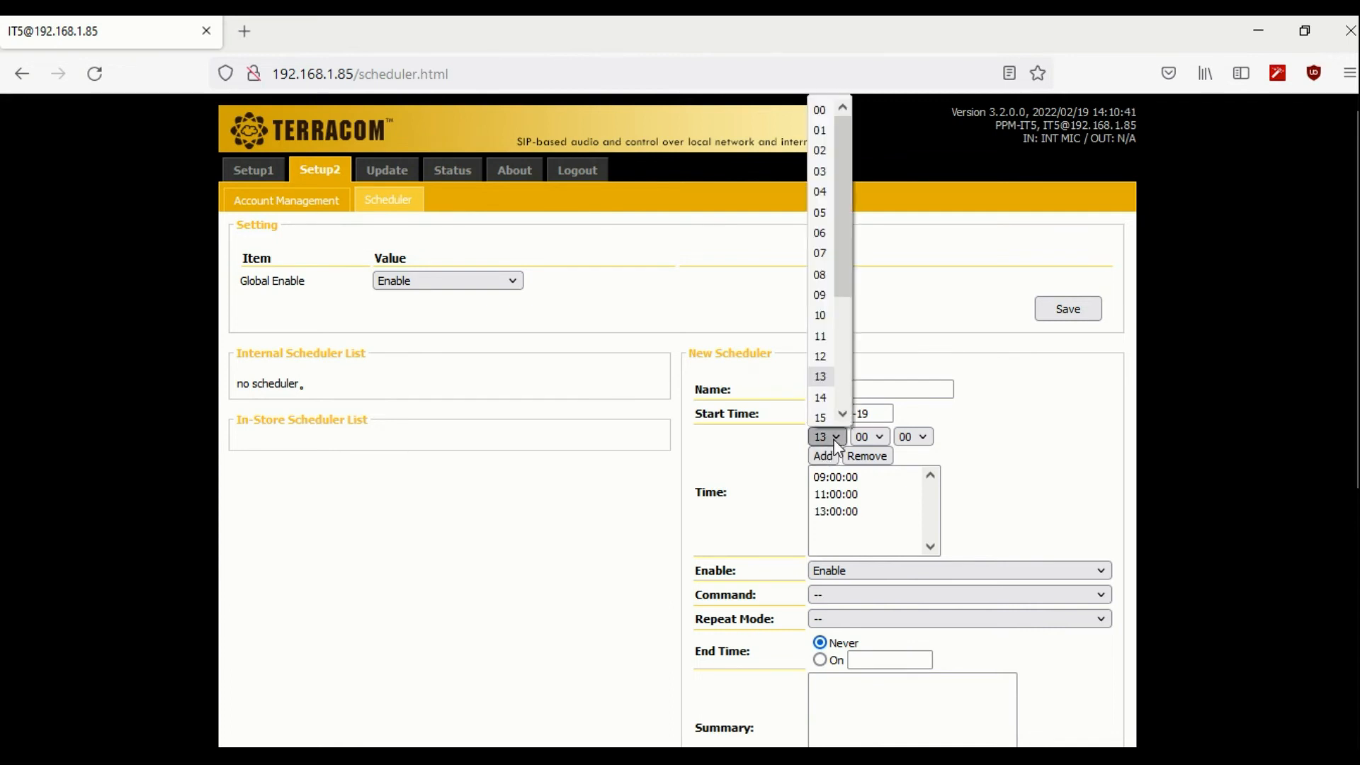
scroll(852, 392, "down", 3)
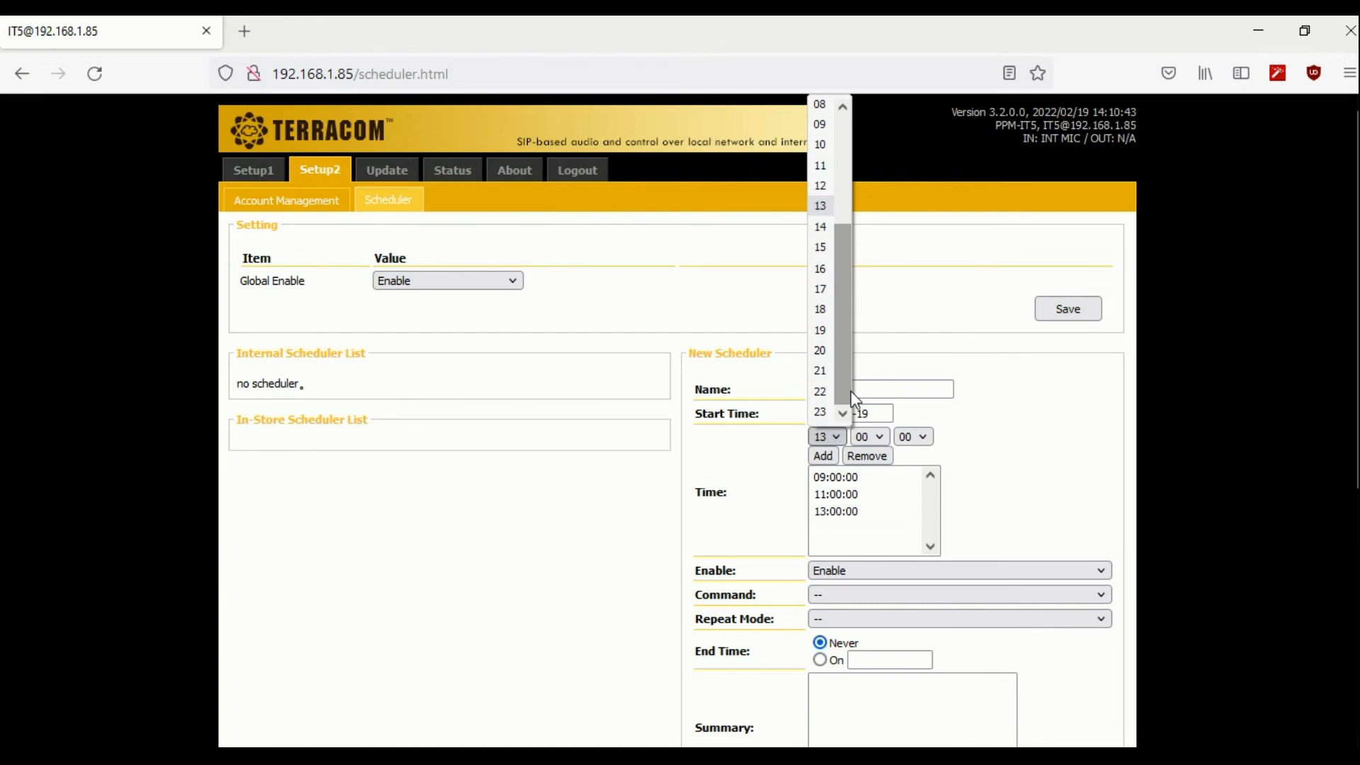
left_click(824, 245)
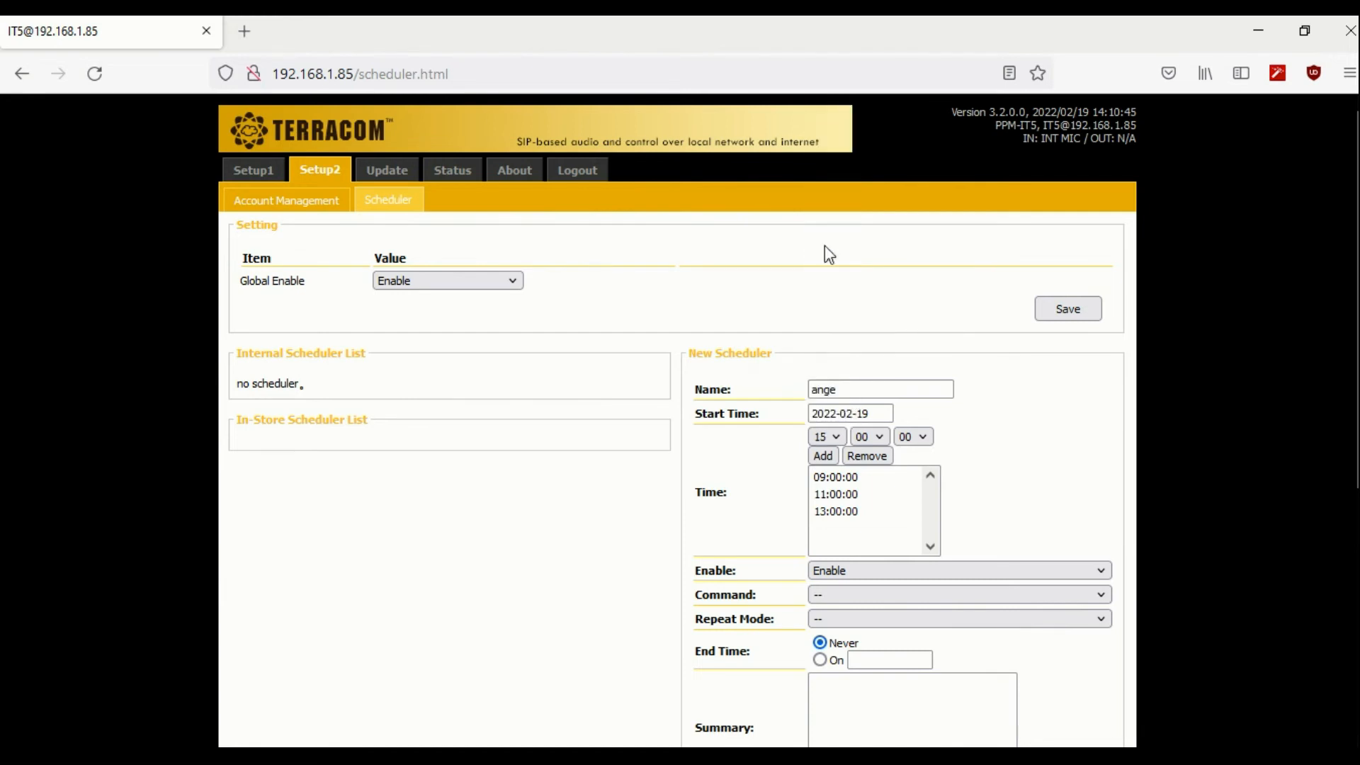
left_click(824, 456)
Set the scheduler command to Message Routing with Internal chime and choose Group All Call as the target
scroll(951, 361, "down", 3)
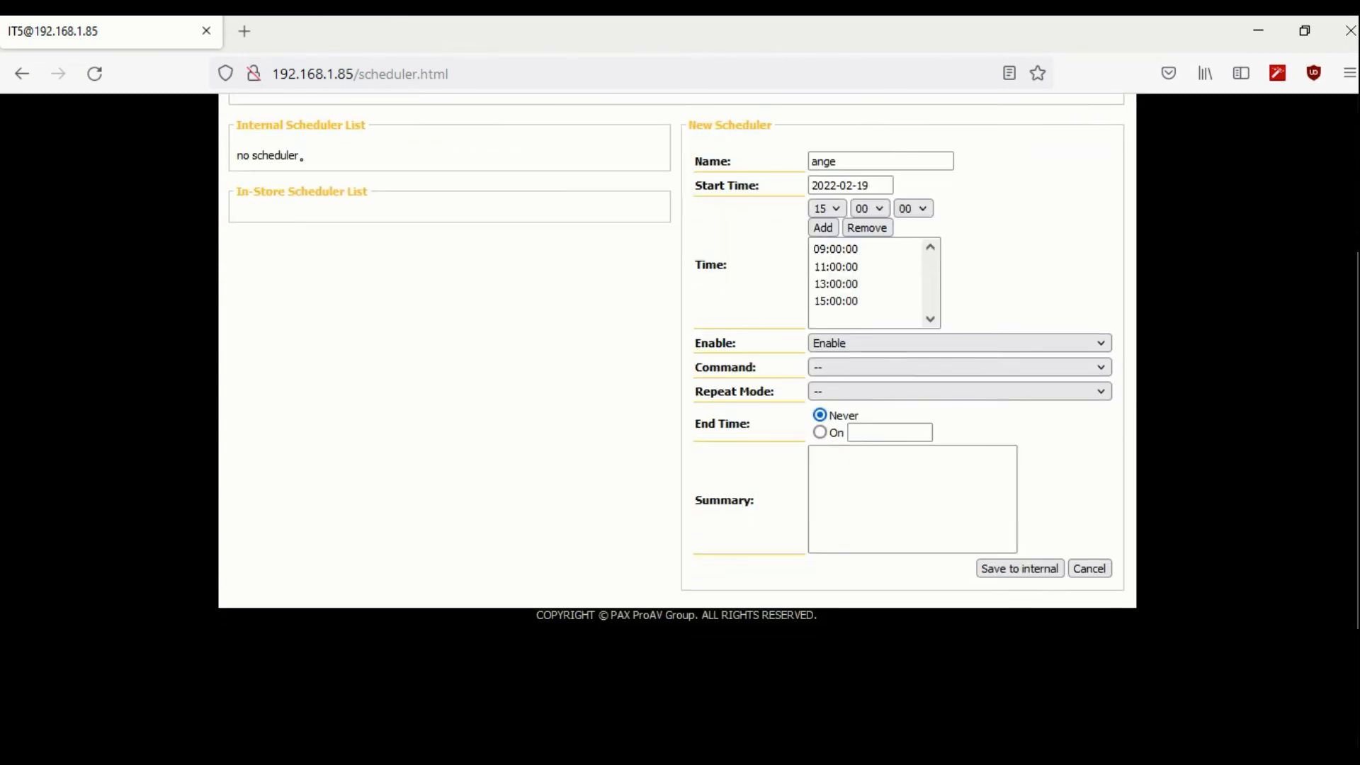
left_click(929, 368)
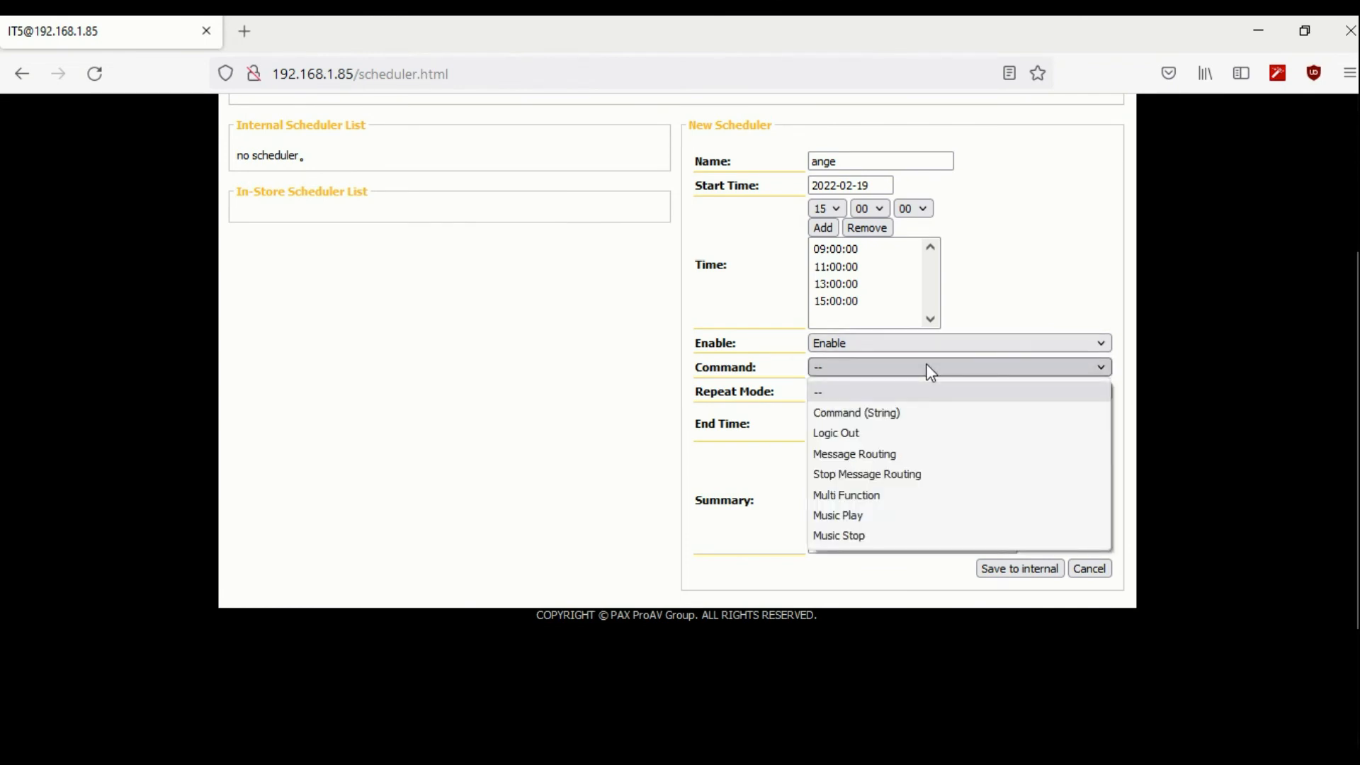
left_click(913, 457)
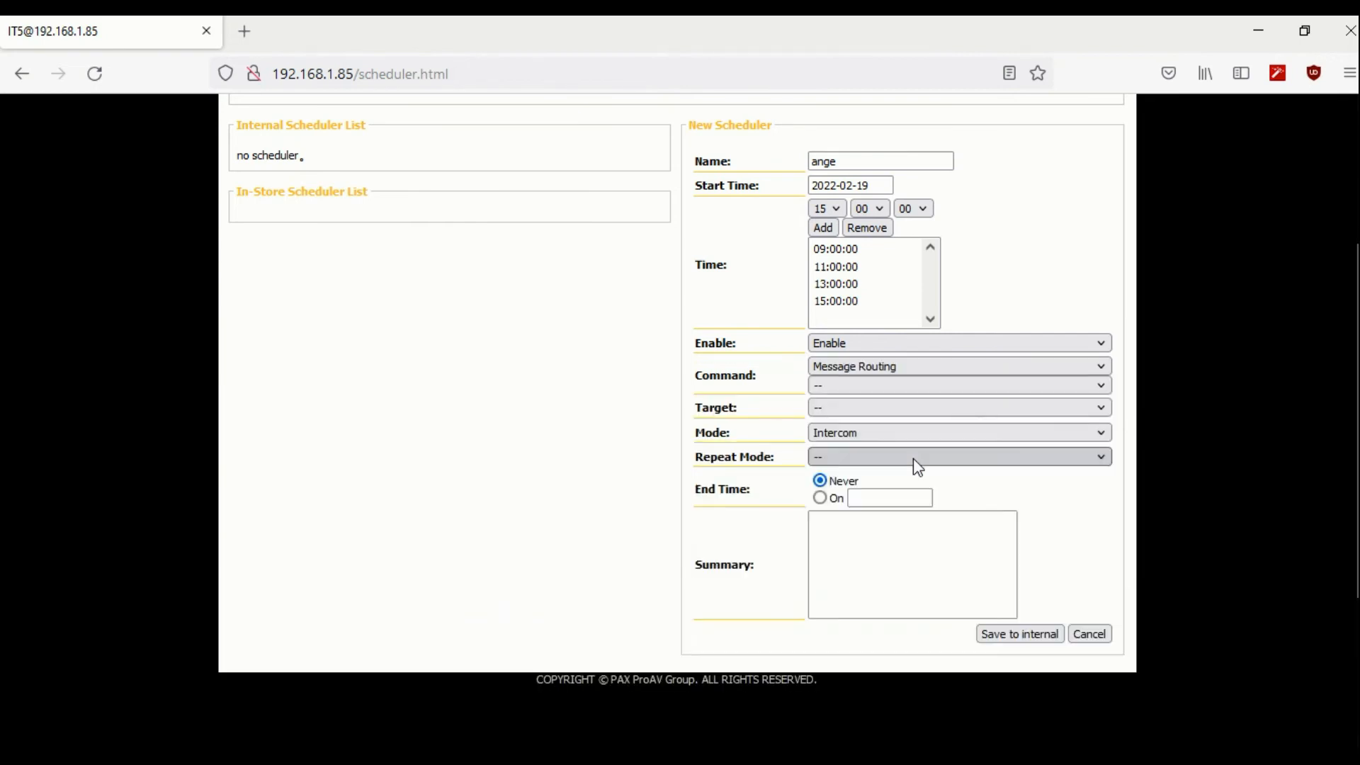
left_click(907, 398)
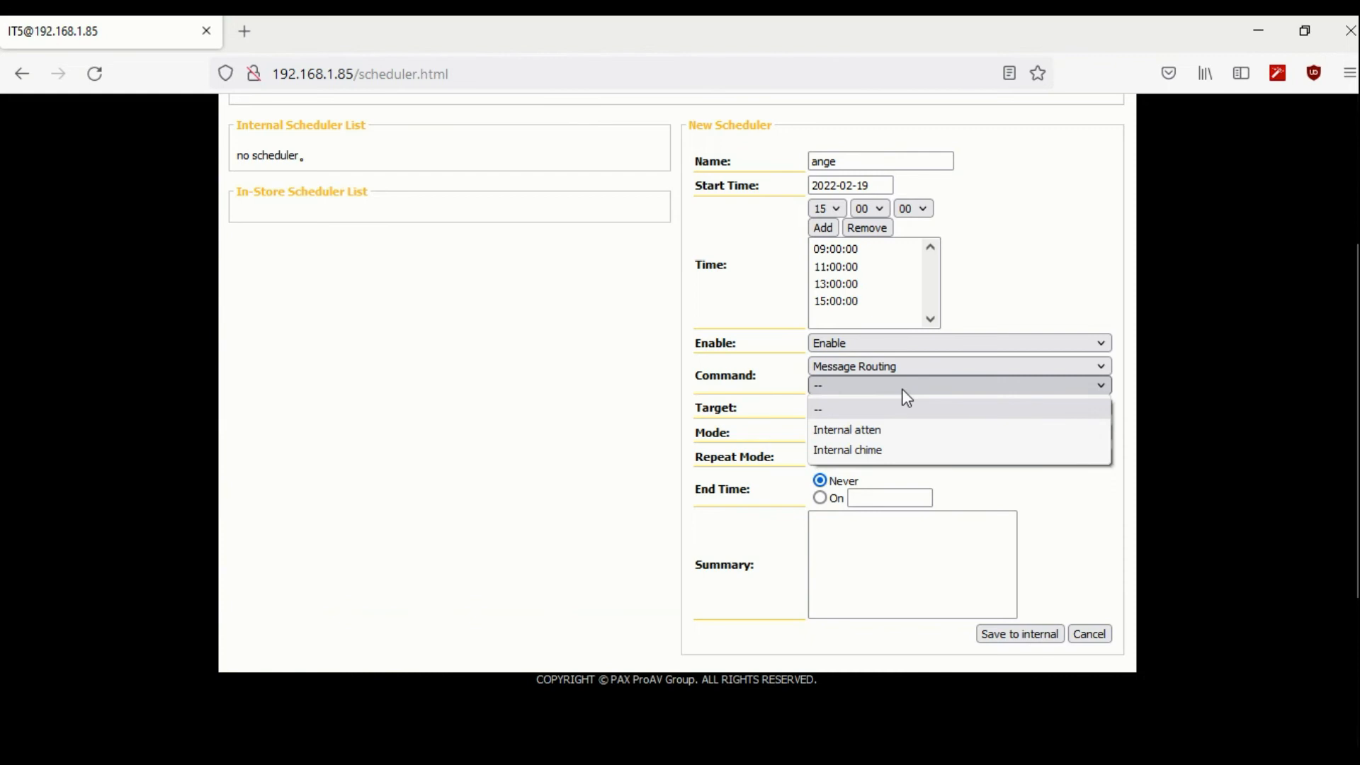
left_click(885, 447)
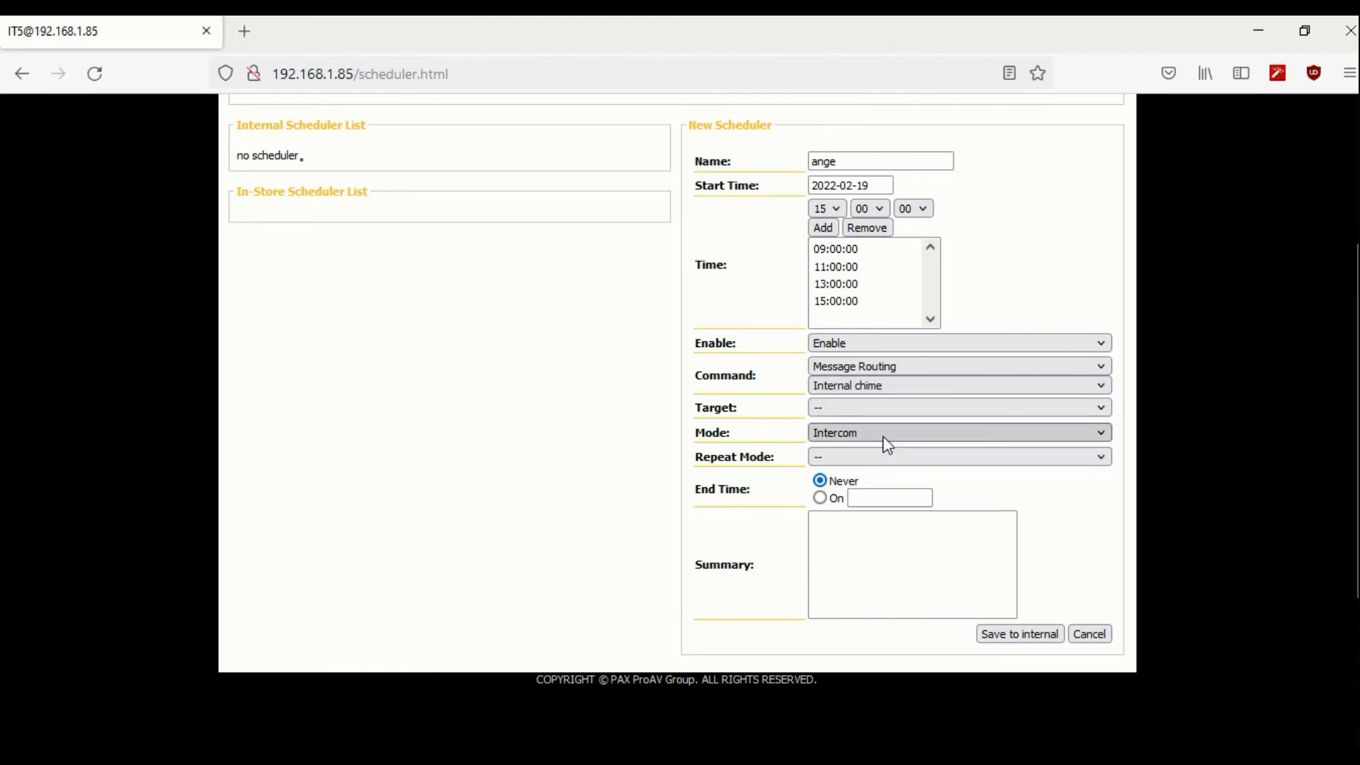
left_click(878, 409)
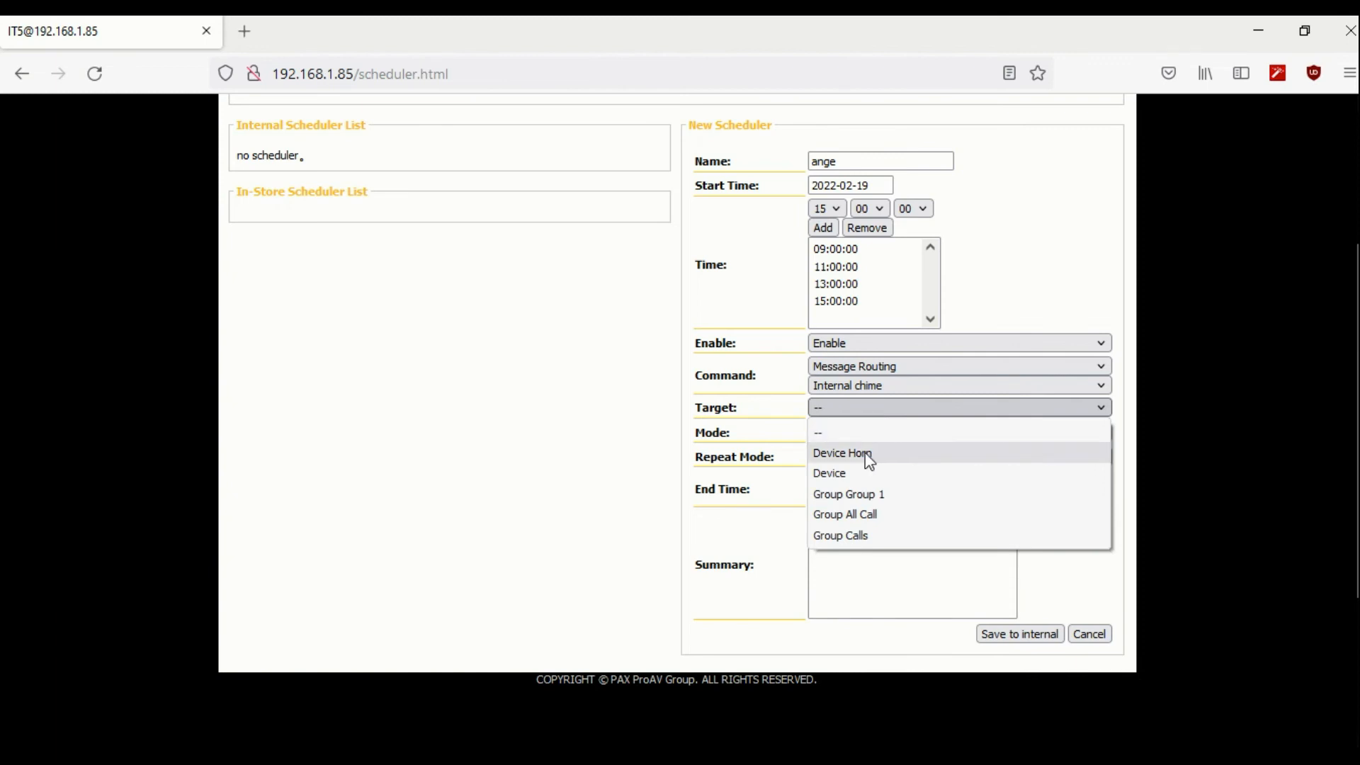
left_click(880, 524)
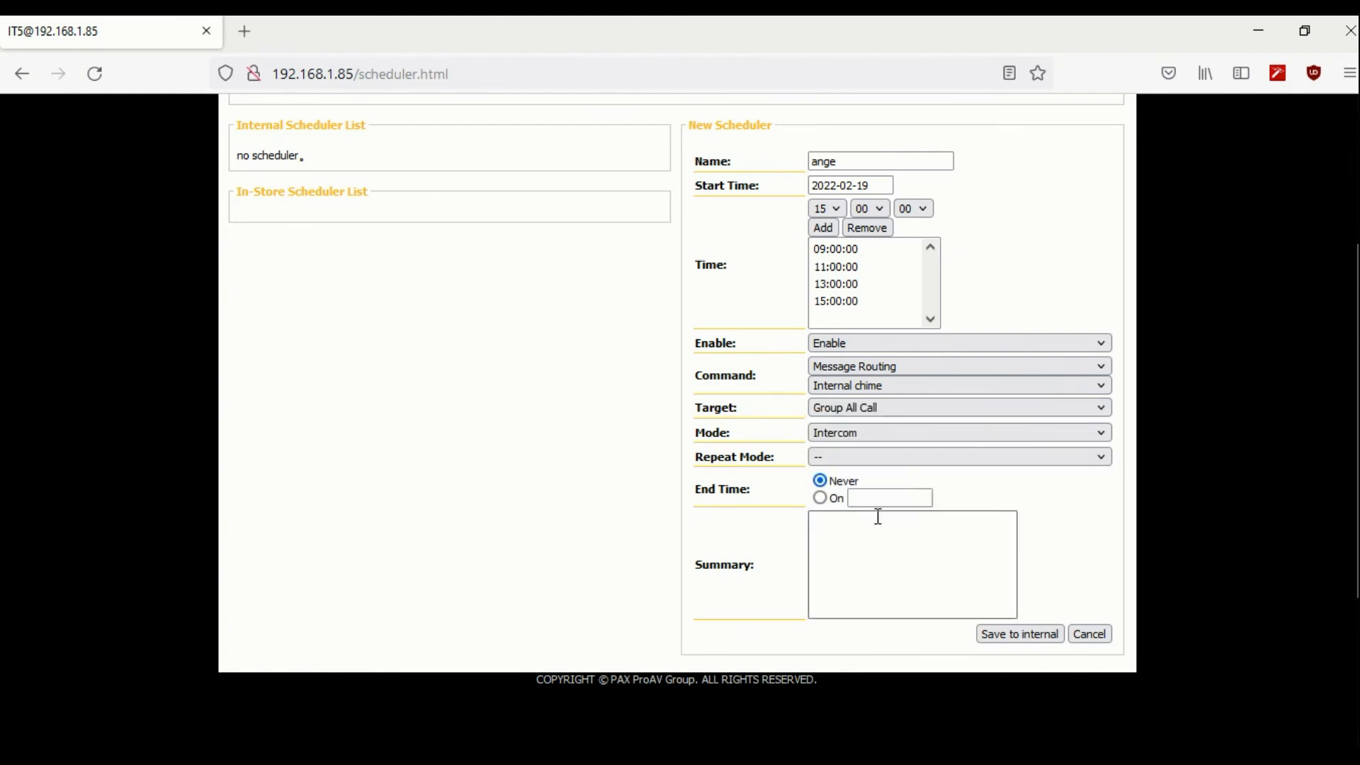
Set the scheduler entry's mode to Paging and its repeat mode to Daily, and save it to internal
left_click(894, 433)
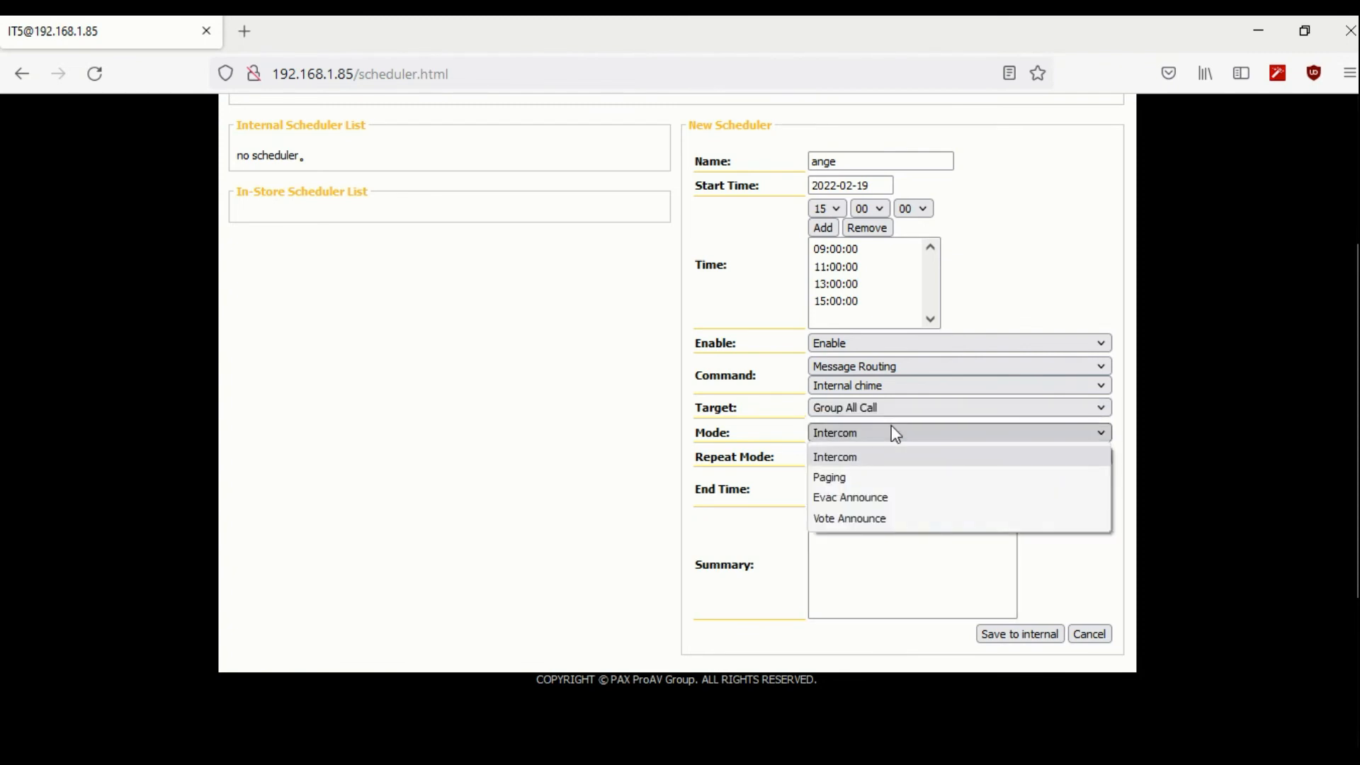
left_click(842, 477)
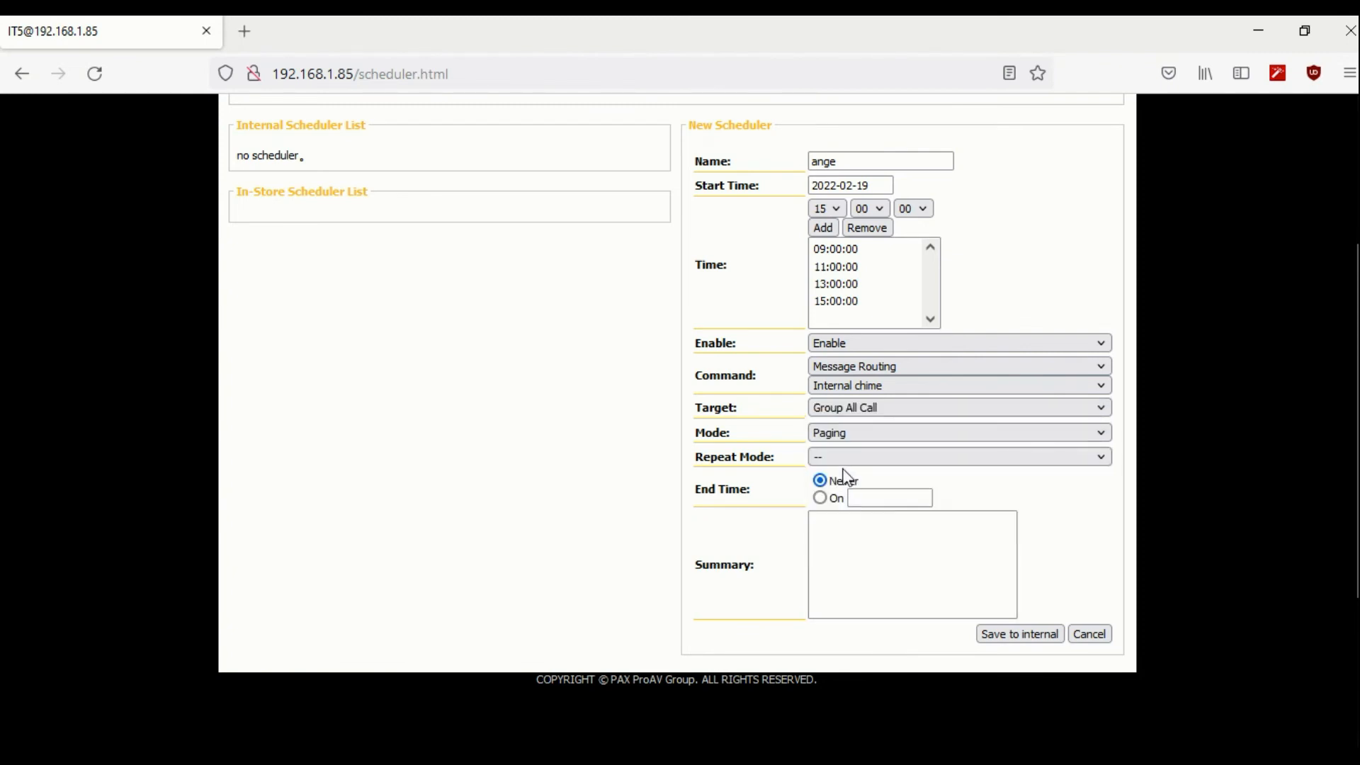
left_click(852, 460)
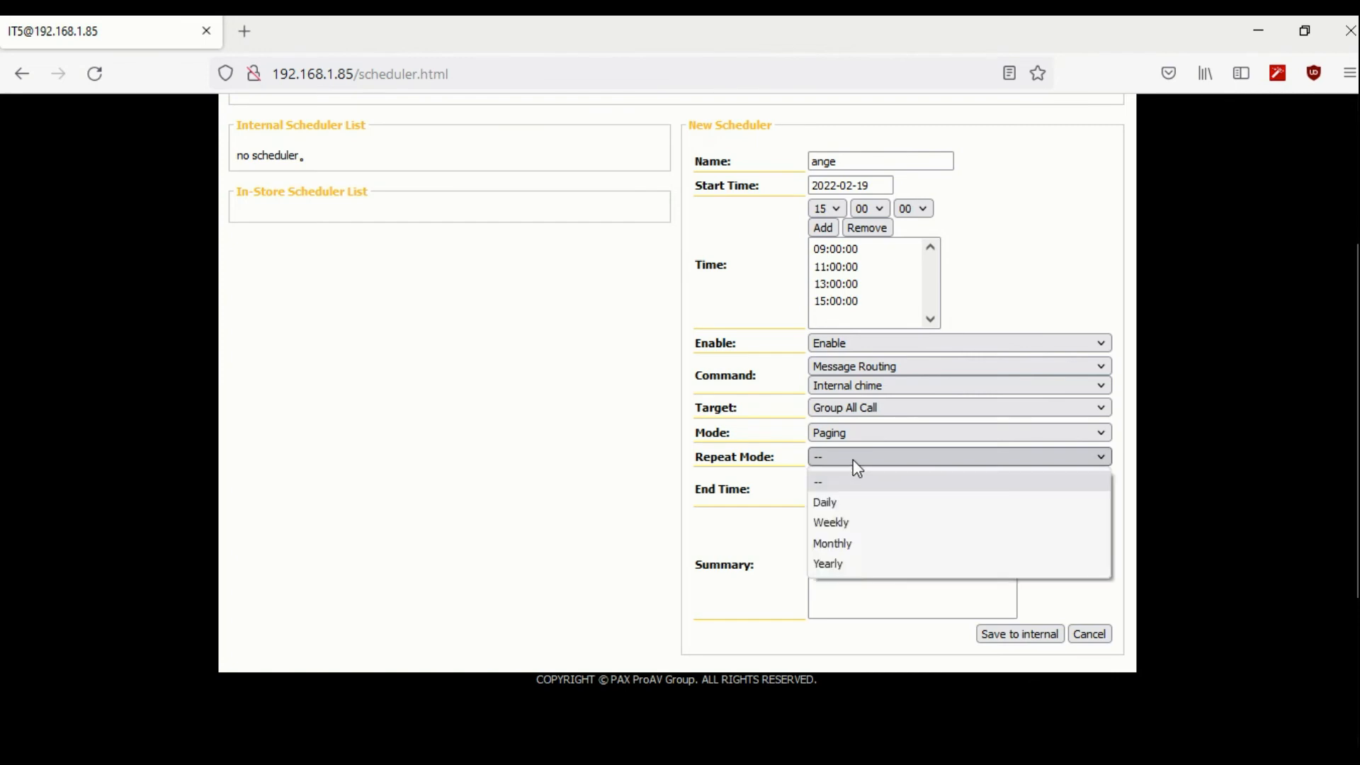
left_click(836, 504)
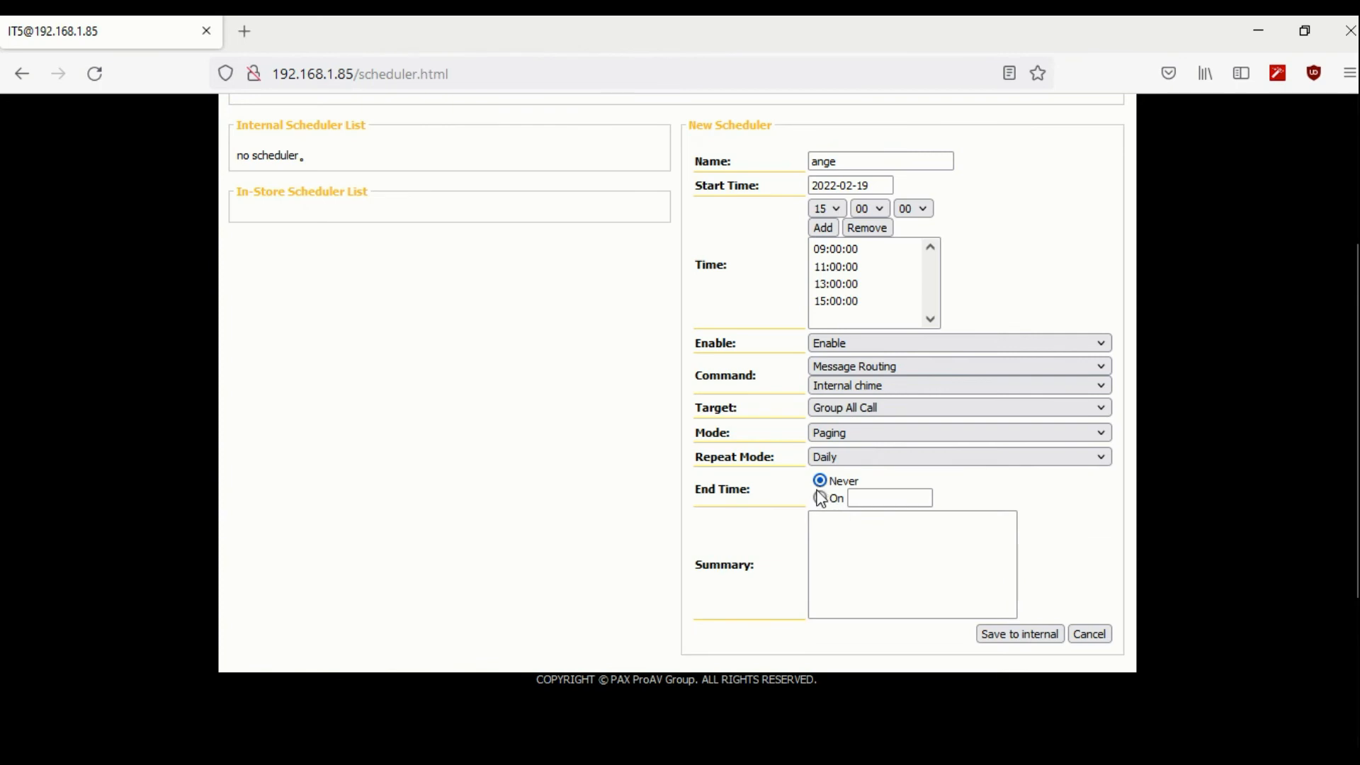
left_click(1035, 635)
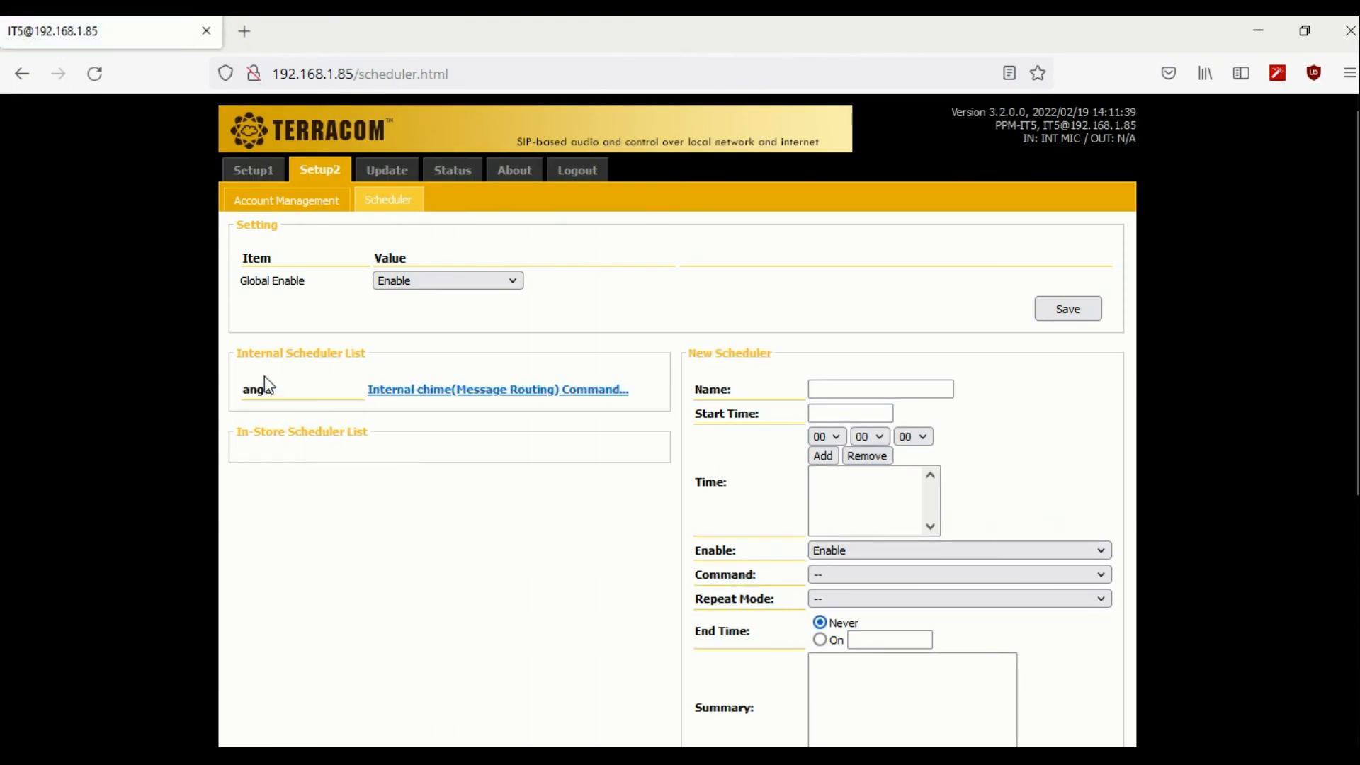
Rename the ange scheduler entry to Change, save it to internal, and save the scheduler's global setting
left_click(463, 399)
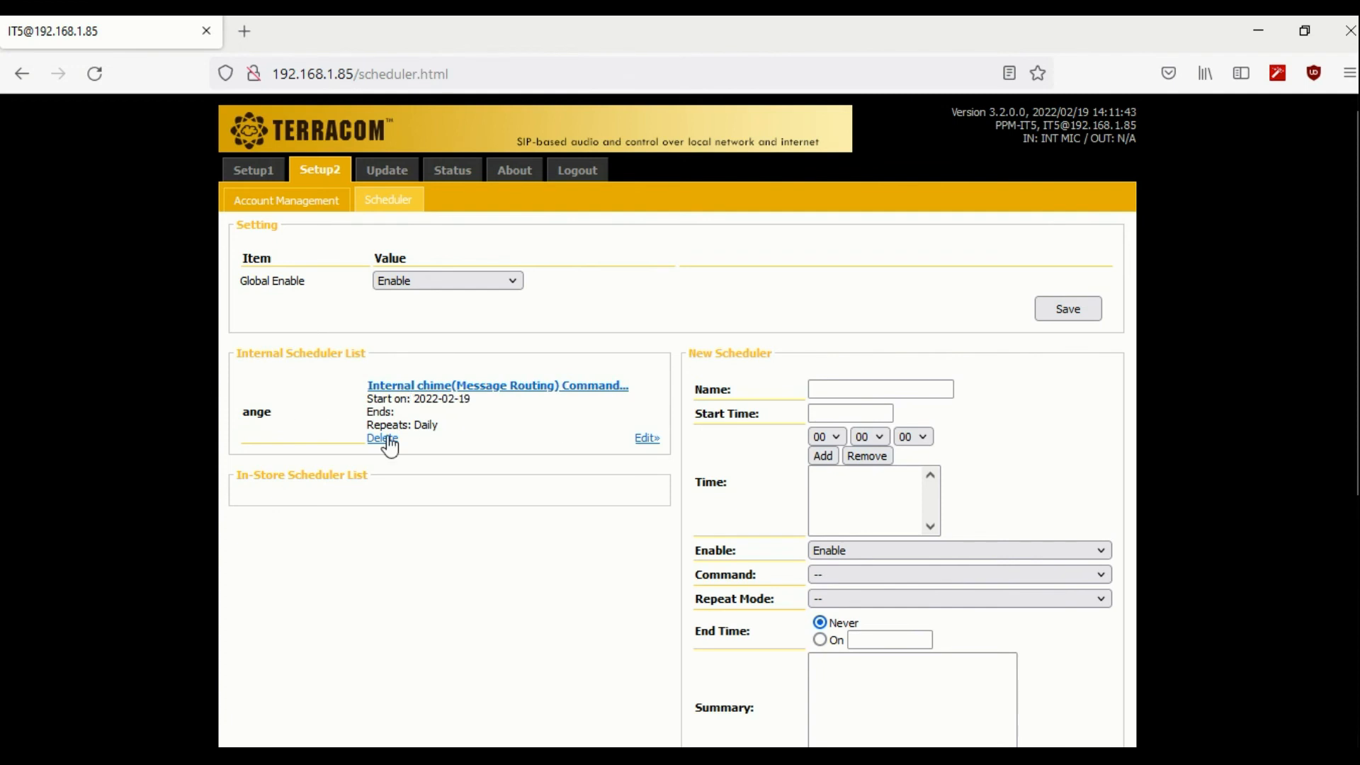
left_click(644, 442)
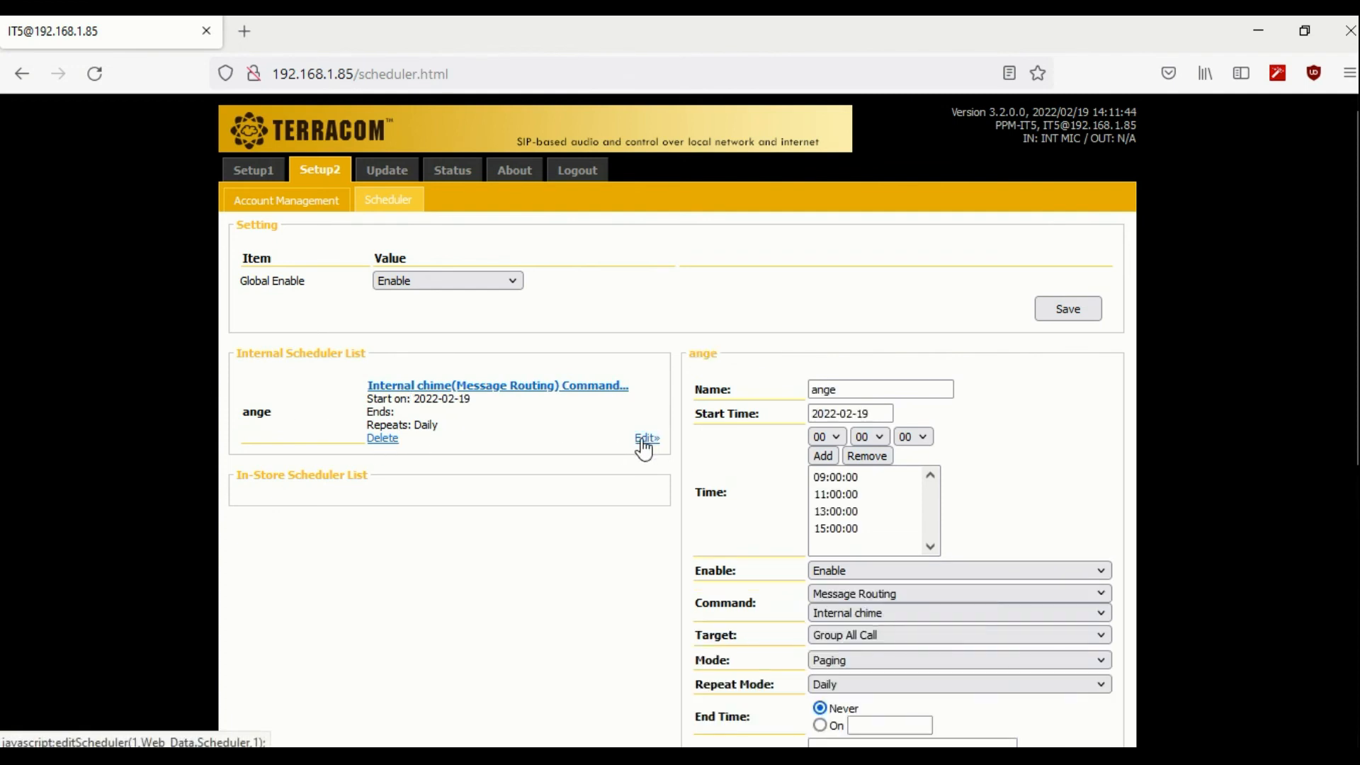
left_click(837, 391)
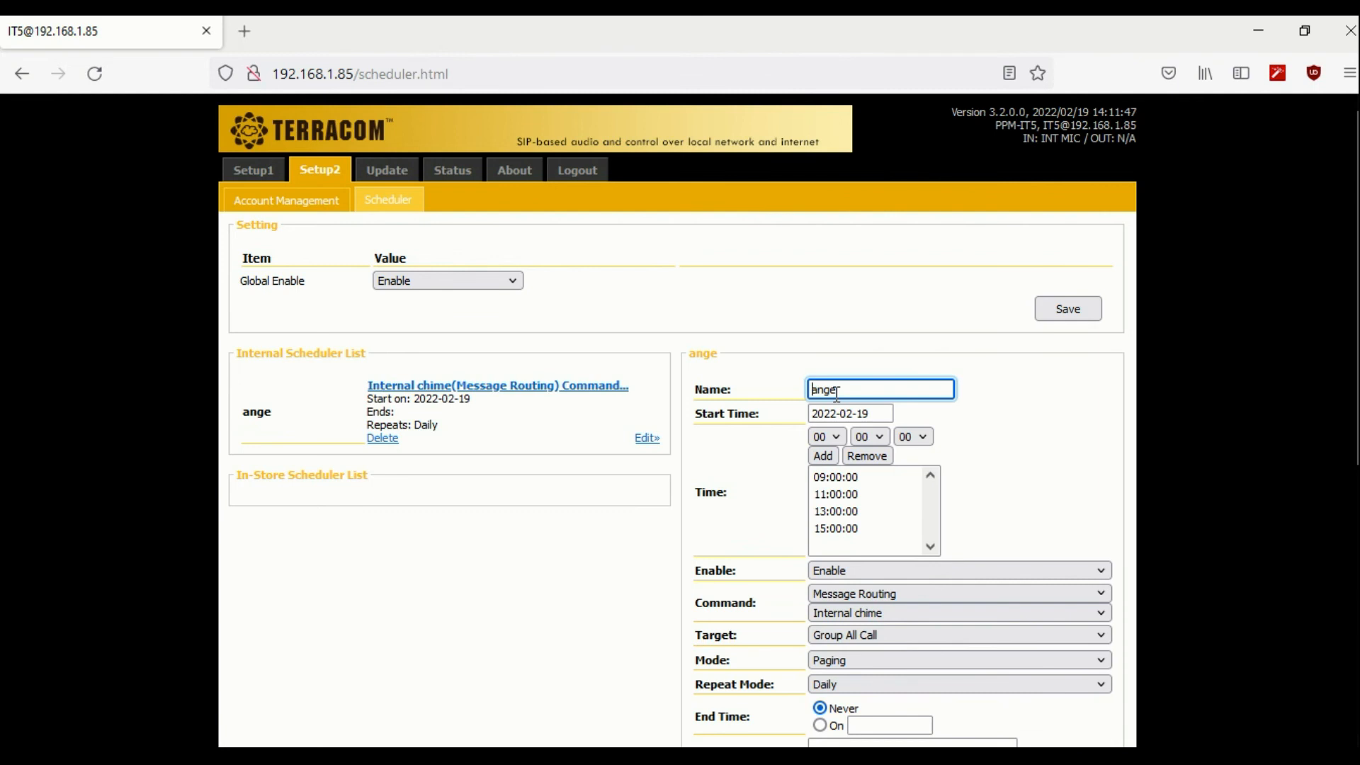
type("CH")
key("BackSpace")
type("h")
left_click(1009, 429)
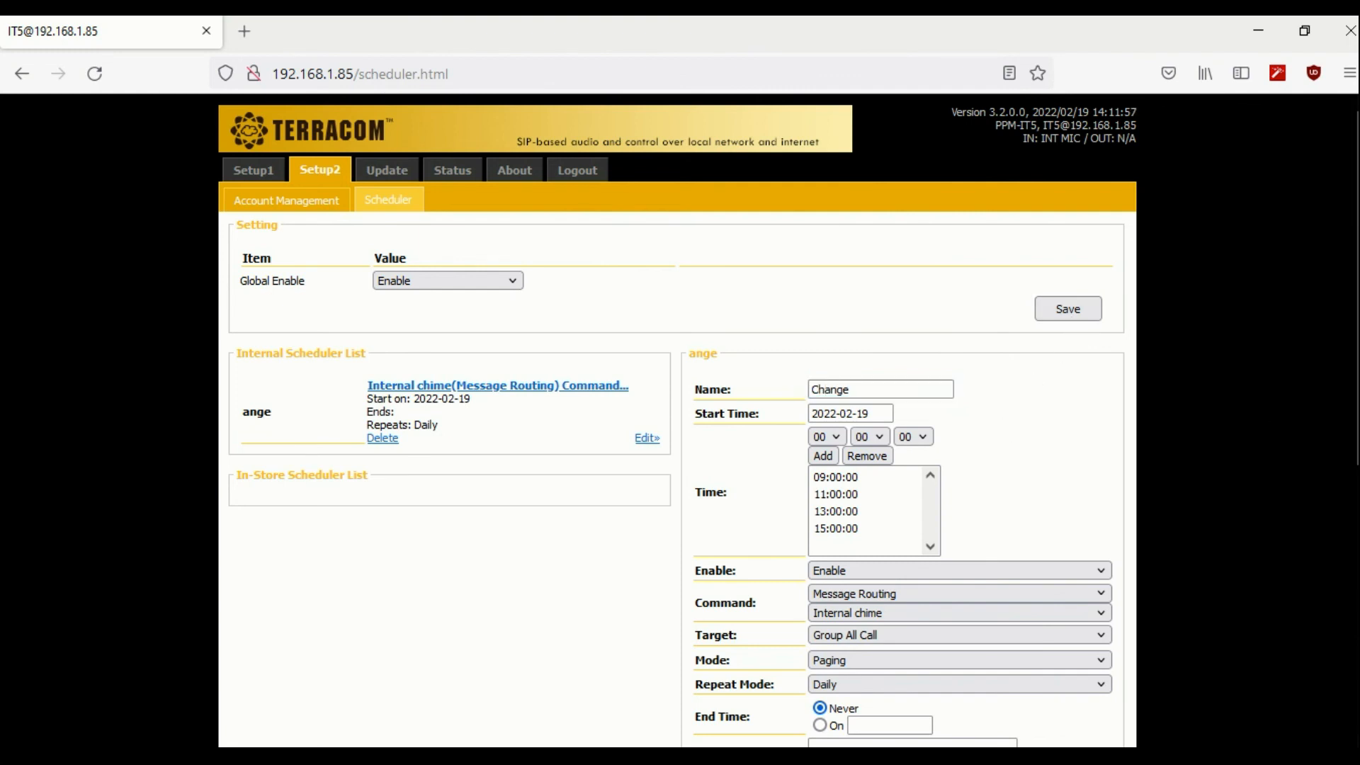
scroll(1263, 412, "down", 5)
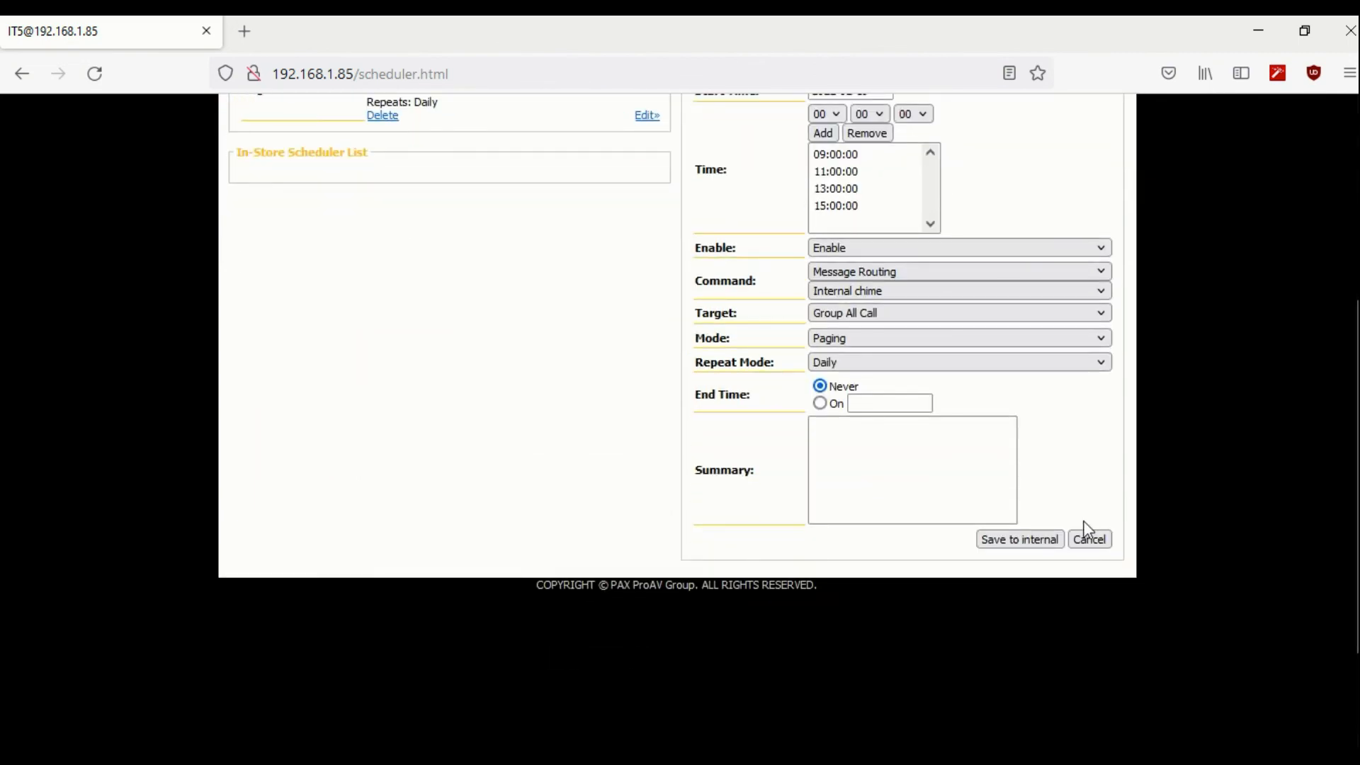
left_click(1053, 539)
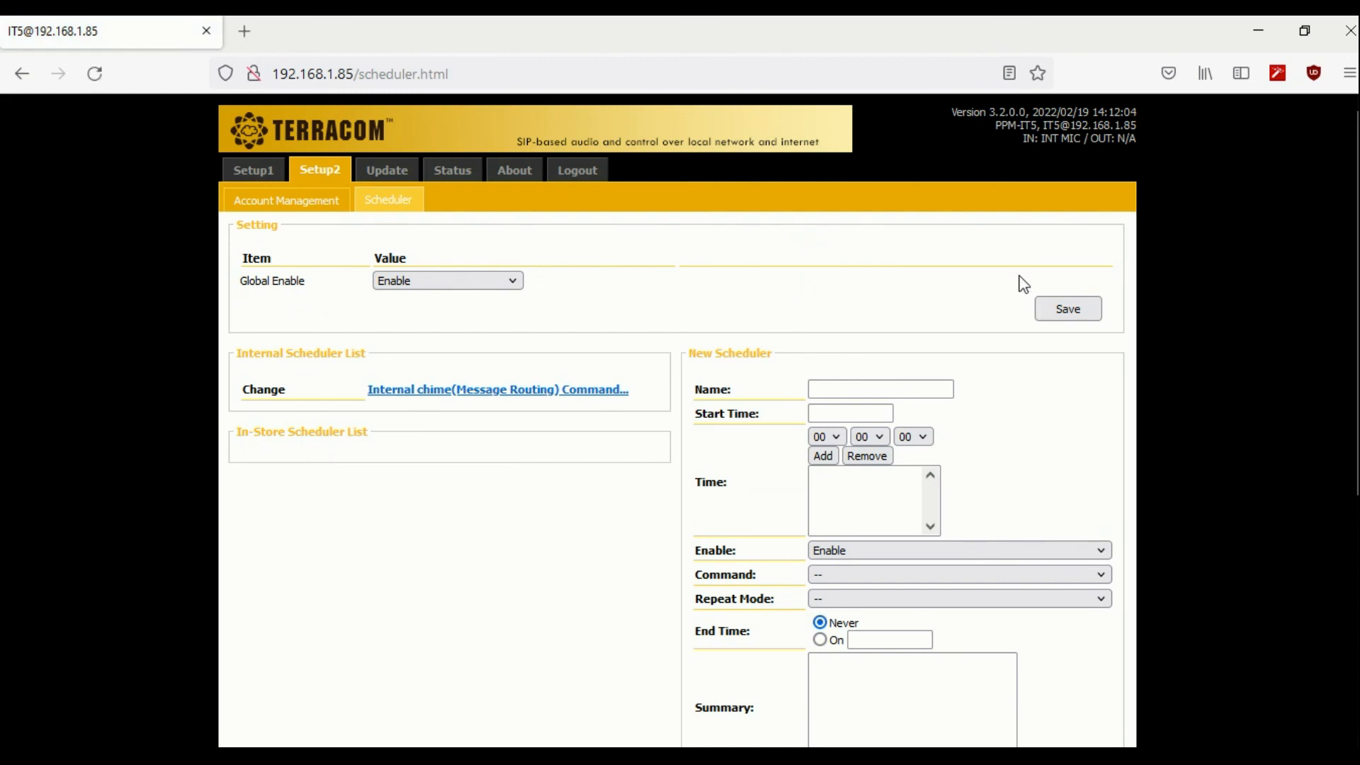
left_click(1070, 311)
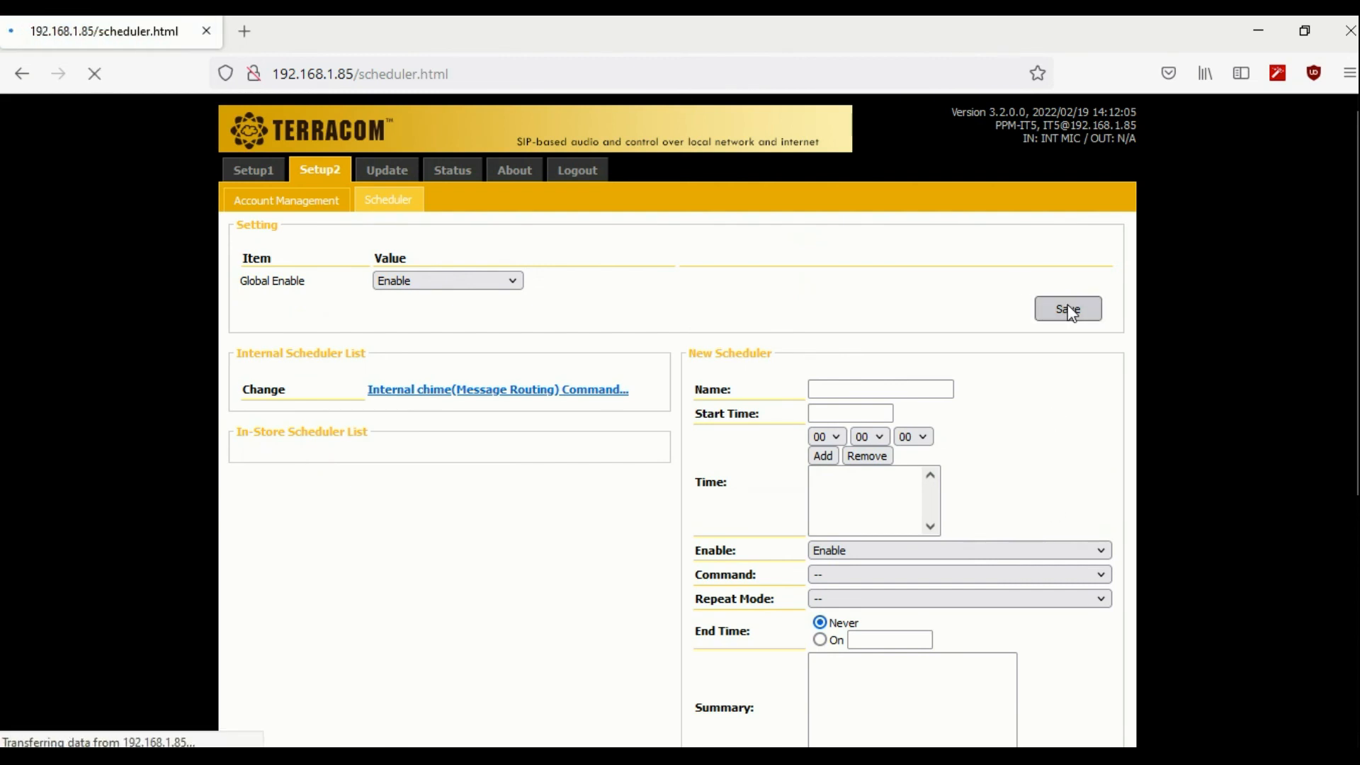